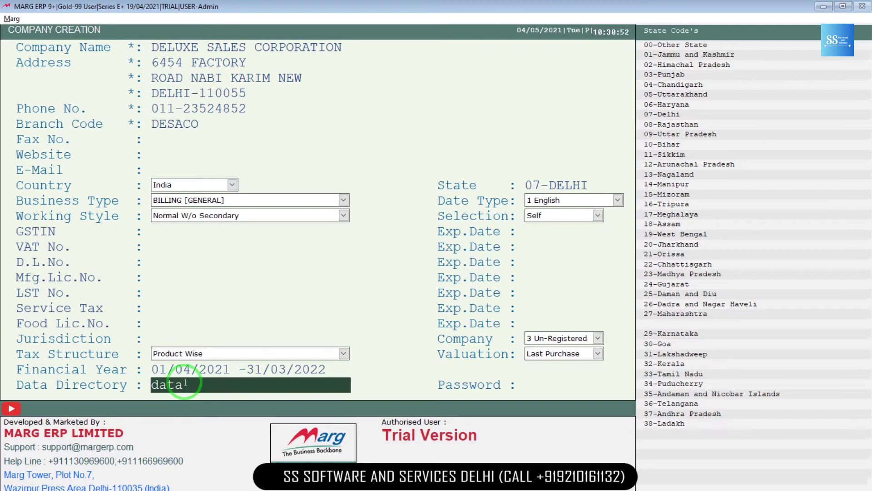
Finish creating the company DELUXE SALES CORPORATION with the data directory "data" and open it through Marg Gateway.
key(Return)
key(Return)
key(Return)
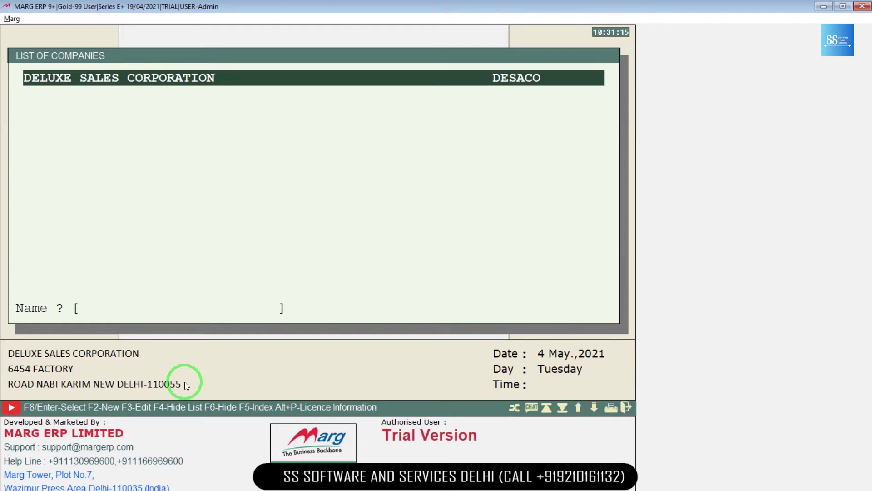
key(Return)
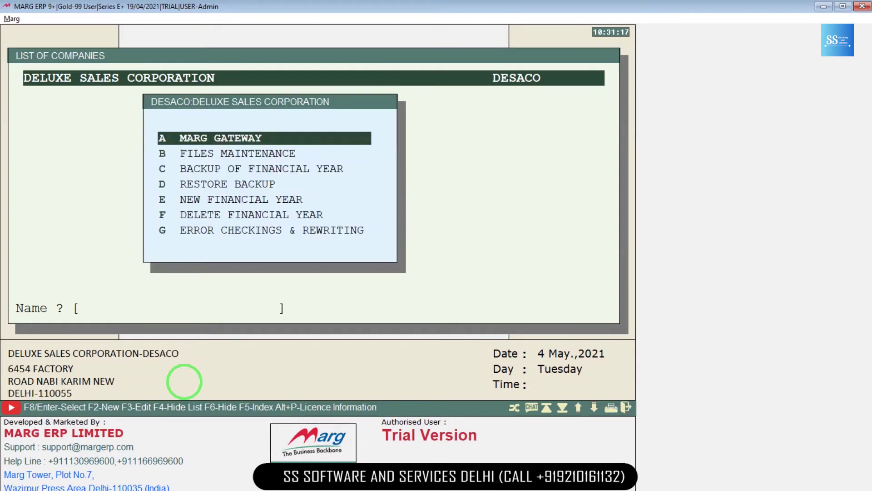
key(Return)
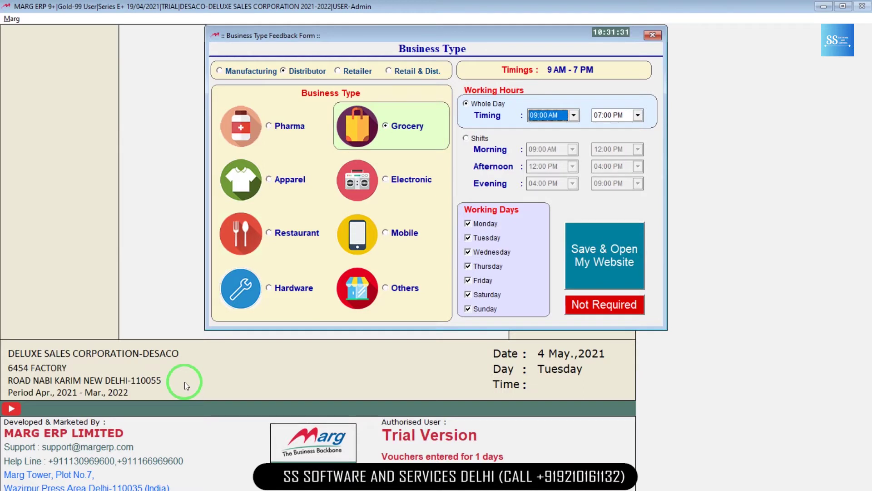
Choose Others as the business type, dismiss the feedback form without saving, and decline keeping backup and data in the same path.
click(393, 289)
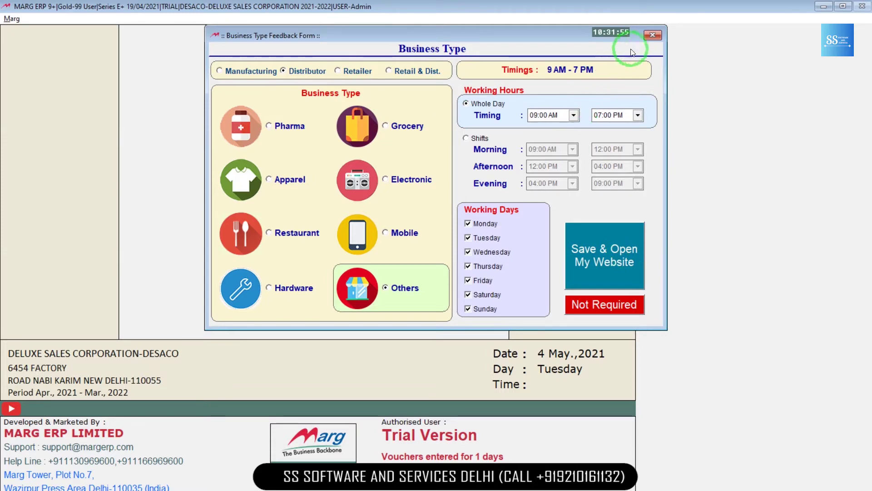
click(650, 35)
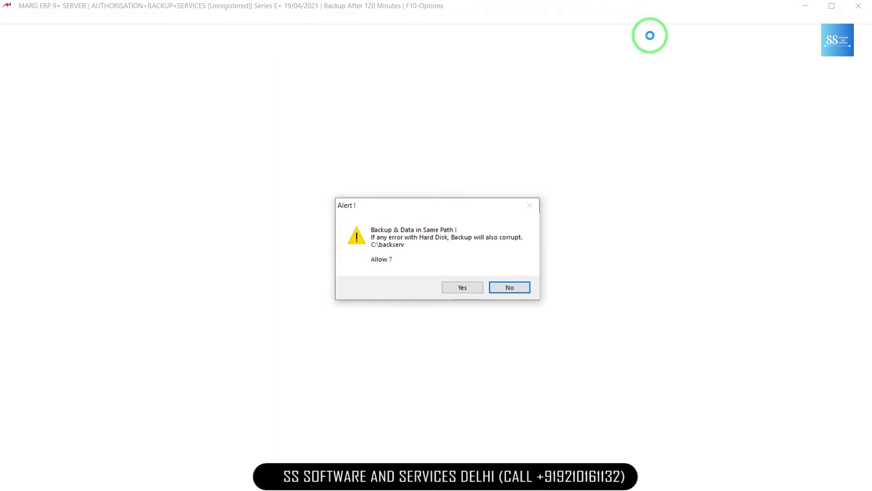
key(Return)
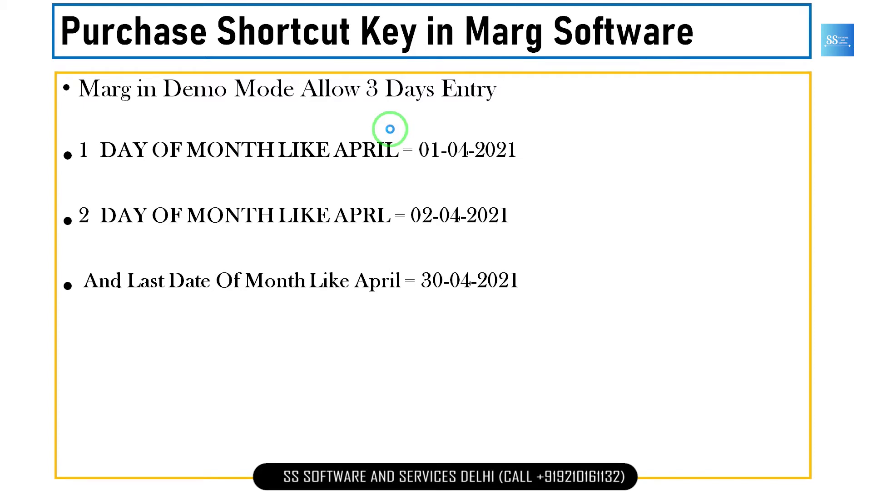
key(alt+Tab)
key(alt+Tab)
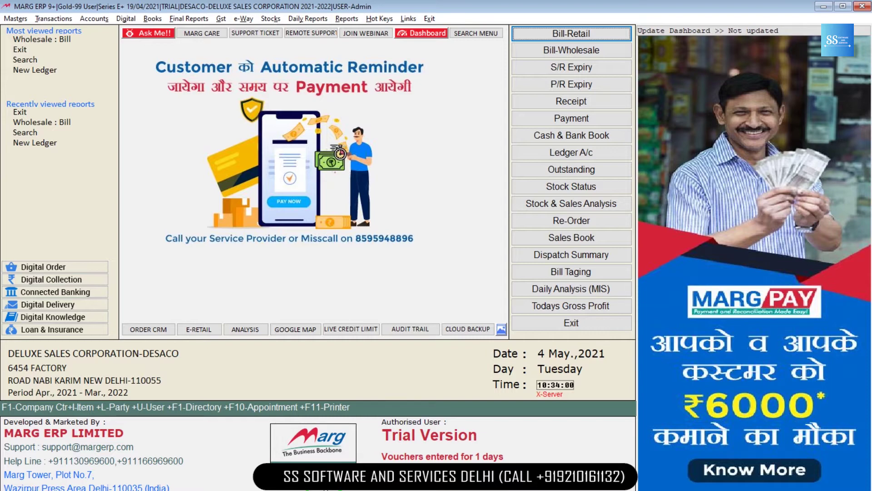
key(alt+Tab)
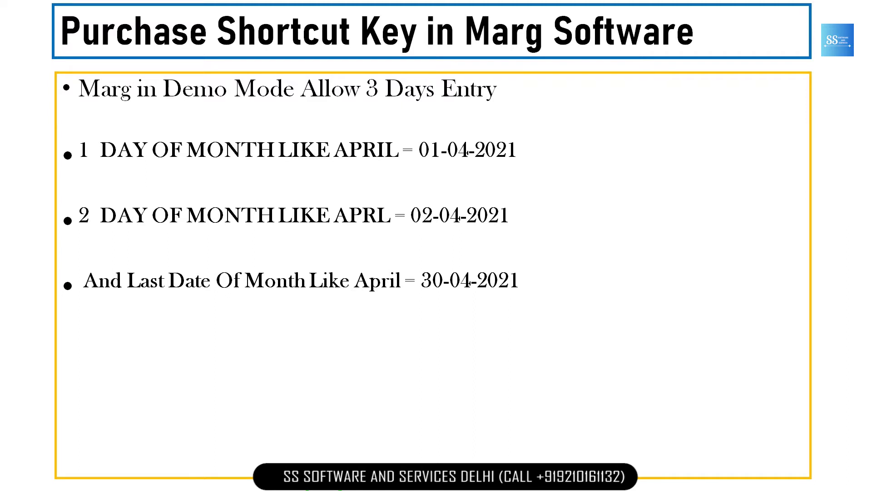
key(Right)
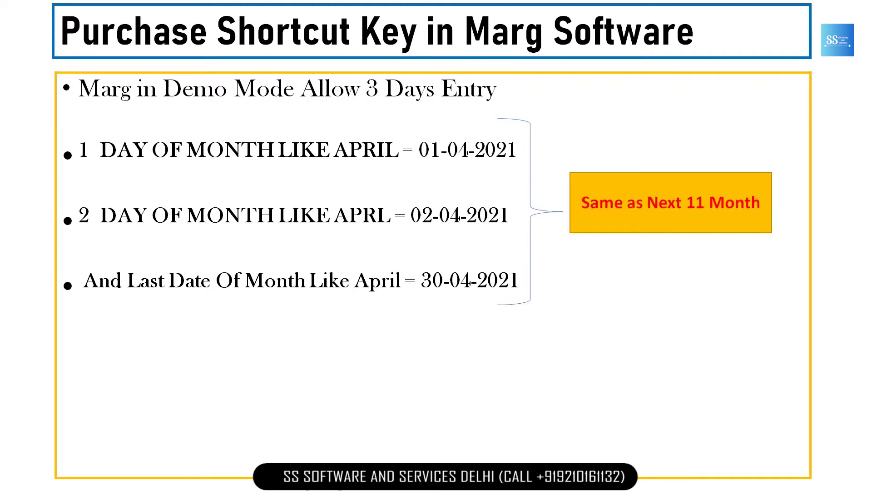
key(Right)
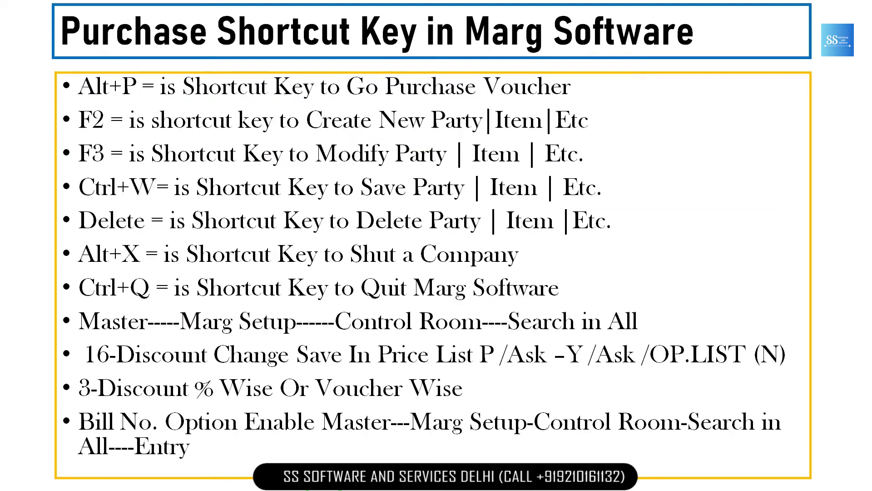
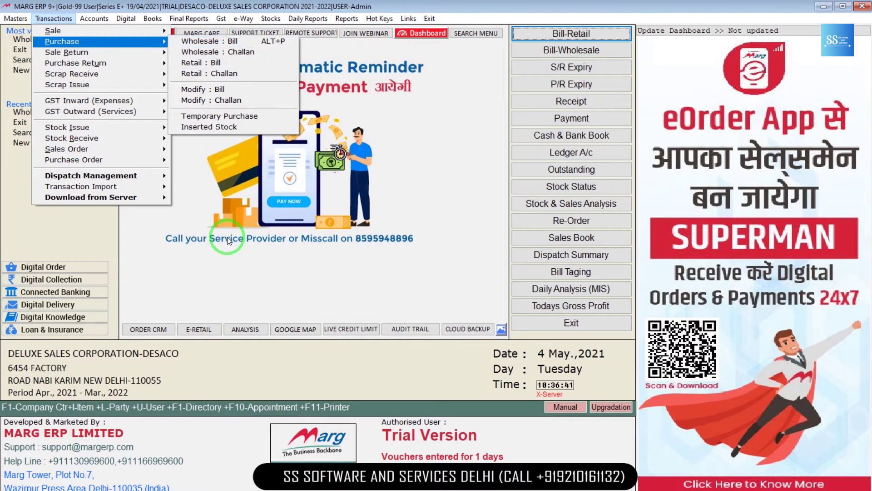
Examine the available Purchase transaction options and the Purchase Analysis report options.
key(Escape)
key(Escape)
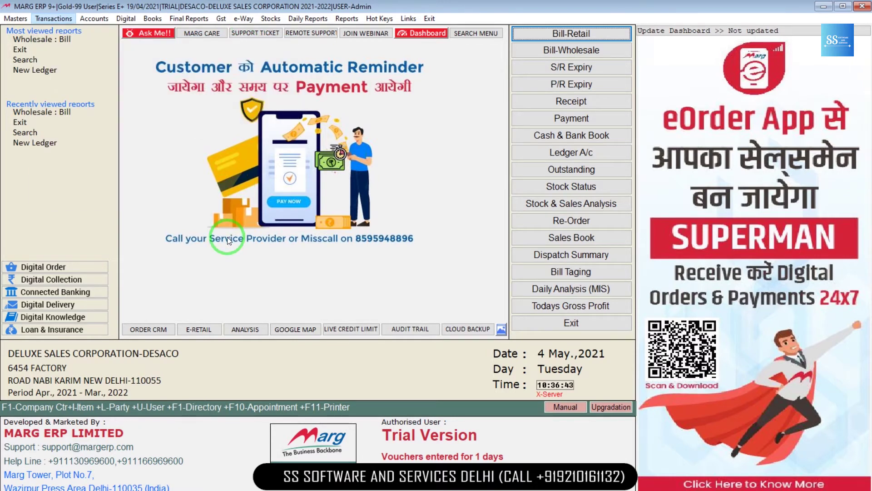
key(Escape)
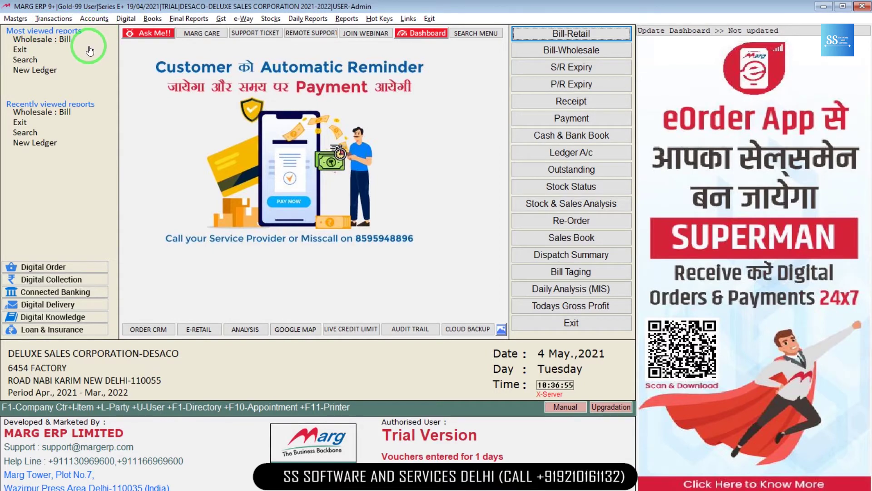
key(alt+t)
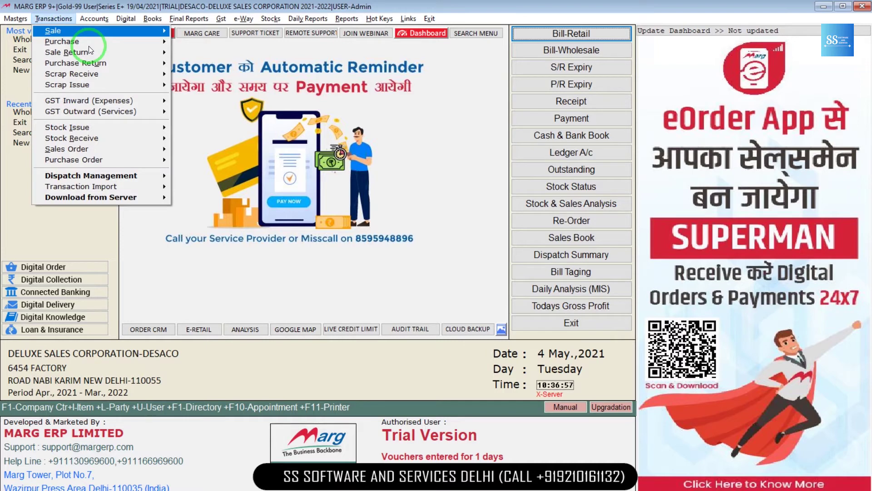
key(p)
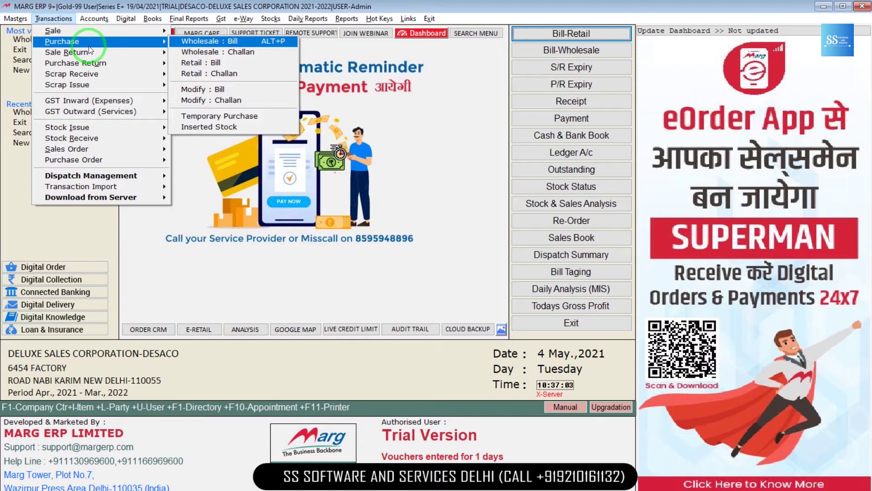
key(Escape)
key(Escape)
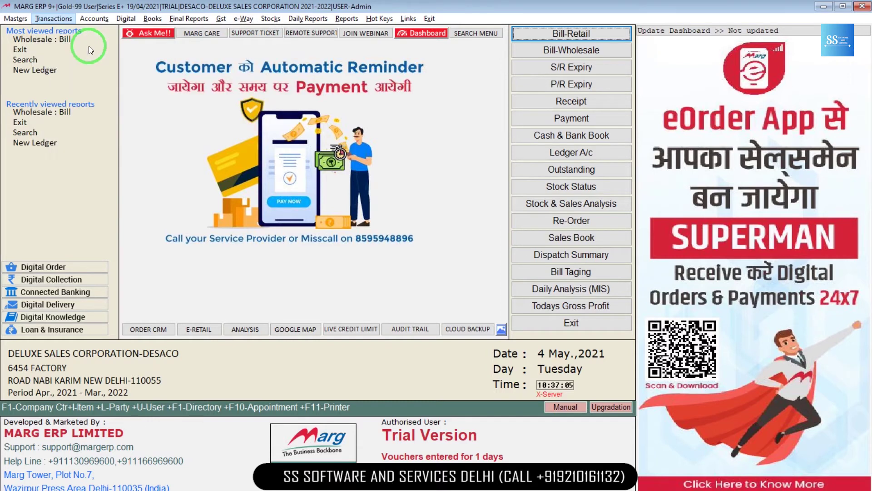
key(Escape)
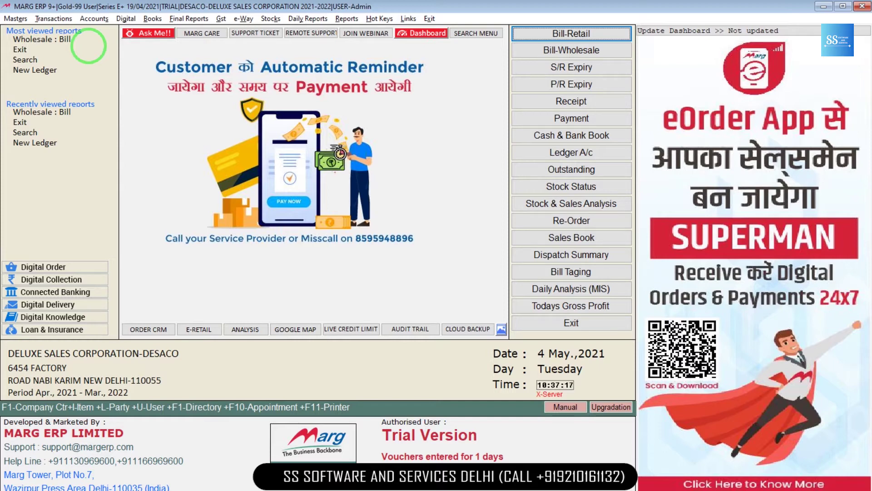
key(alt+r)
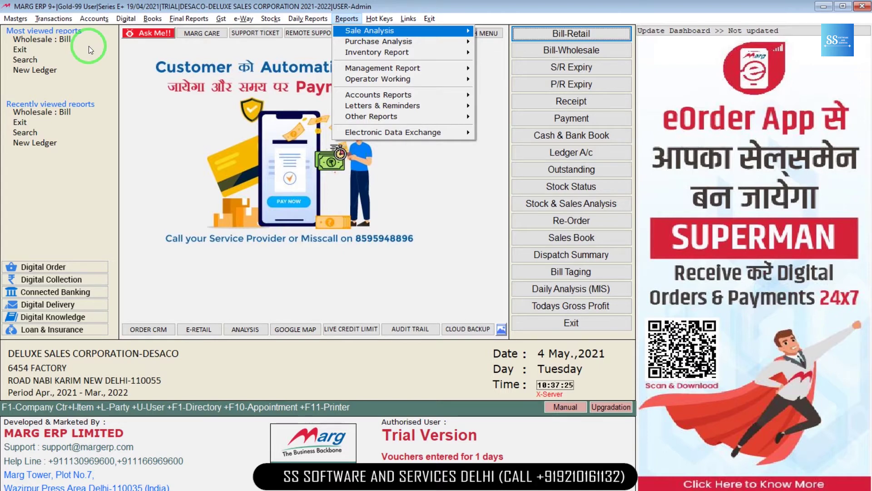
key(Down)
key(Right)
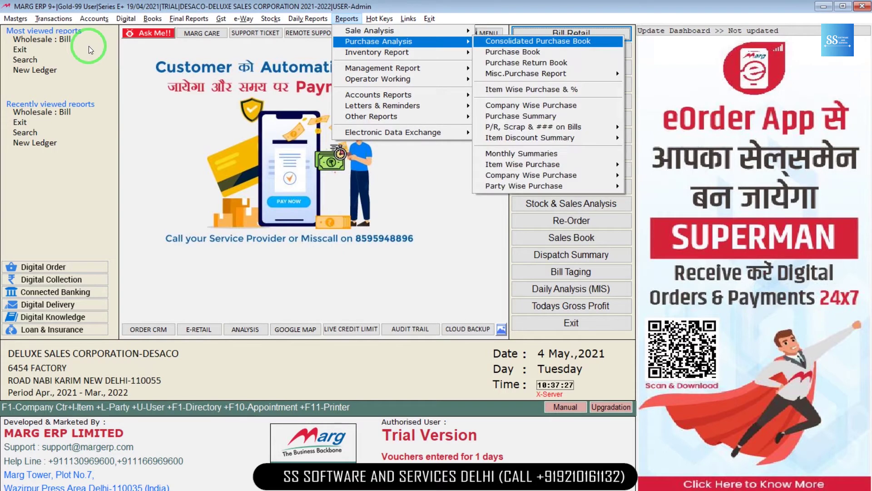
key(Escape)
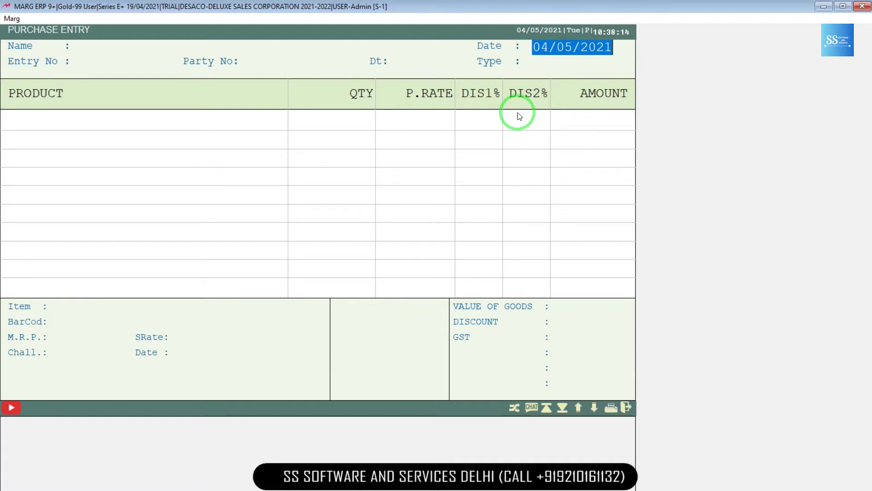
Check the discount setup notes in the slide show, return to Marg ERP and close the blank purchase entry.
key(alt+Tab)
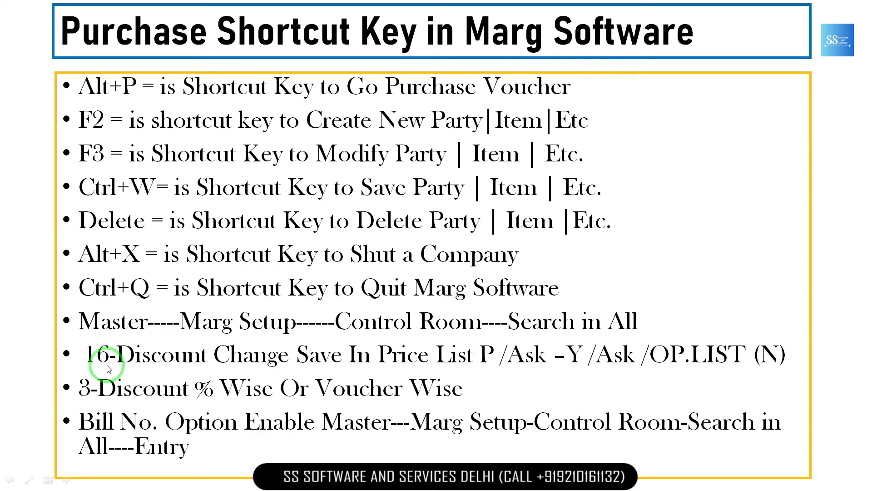
key(alt+Tab)
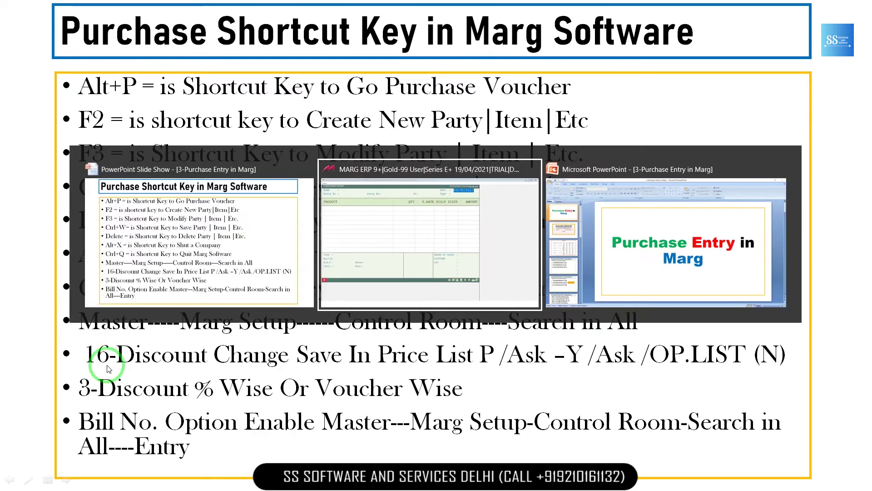
key(Escape)
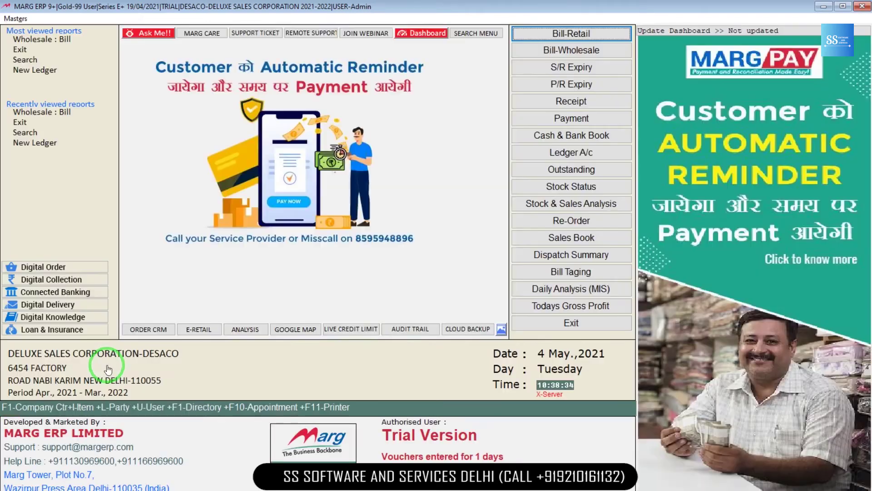
Search all Control Room settings for DISCOUNT, matching anywhere.
click(15, 19)
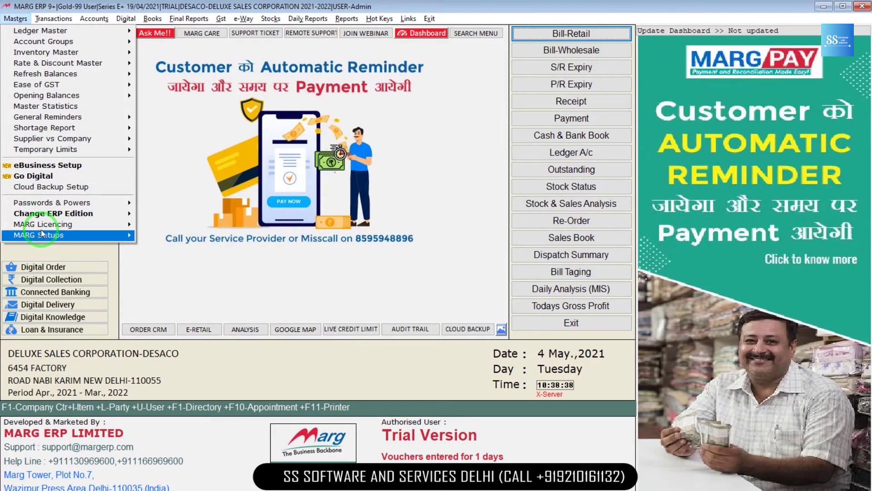
mouse_move(41, 229)
click(157, 235)
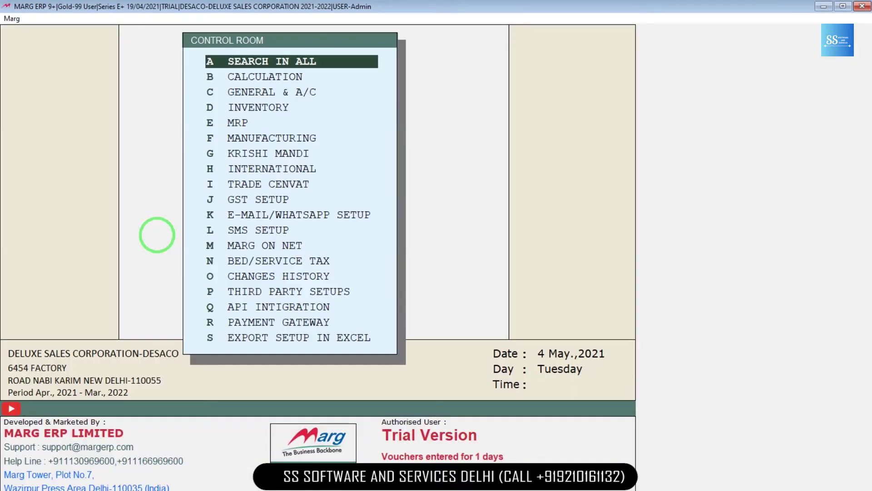
key(Return)
text(DISCOUNT)
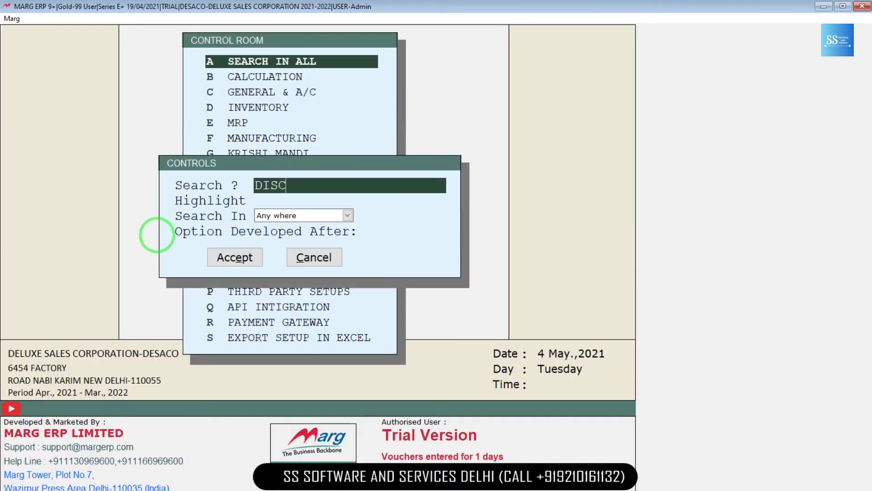
key(Return)
key(Return)
key(Return)
key(Return)
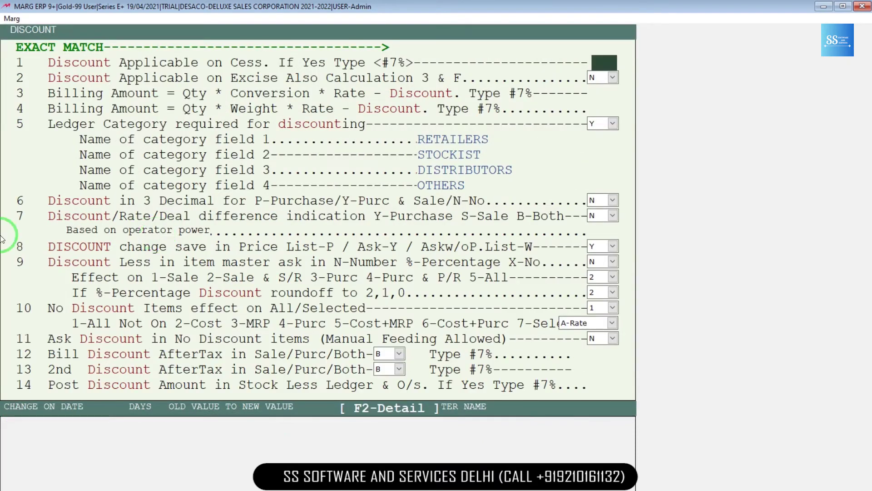
Set control 16, Item Discount Y-Both/P-Purchase/S-Sale, to N and save the changes.
key(Return)
key(Return)
key(Return)
key(Return)
key(Return)
key(Return)
key(Return)
key(Return)
key(Return)
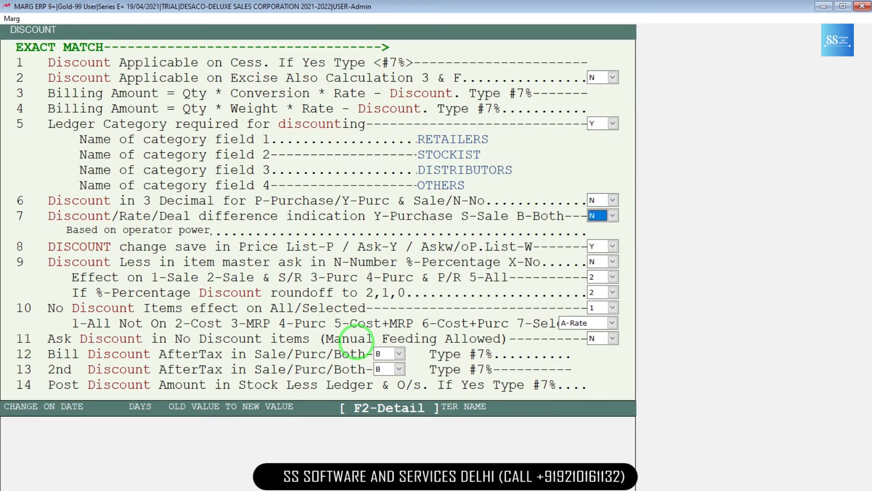
key(Return)
key(Return)
key(Return)
key(Return)
key(Return)
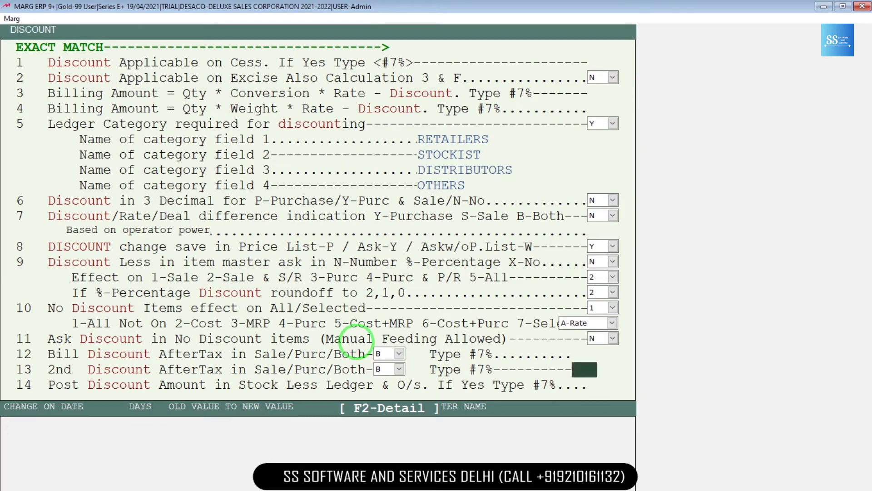
key(Return)
key(Return)
key(Return)
key(Return)
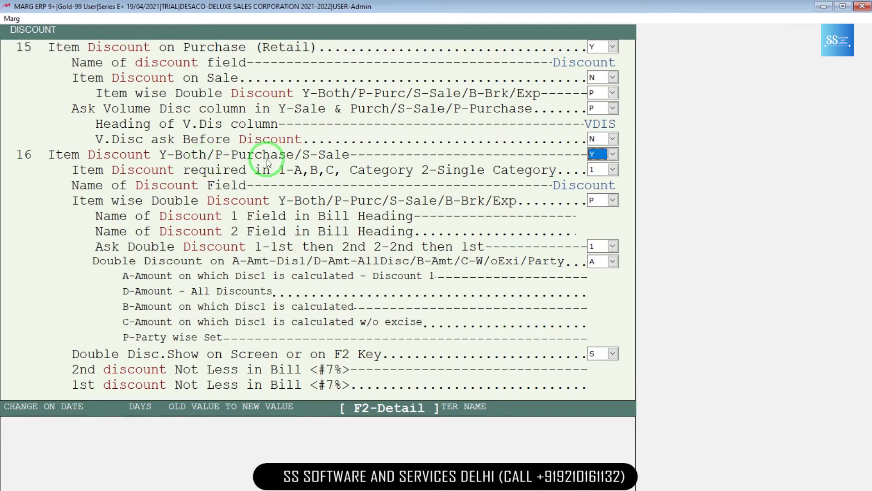
key(n)
key(Escape)
key(Escape)
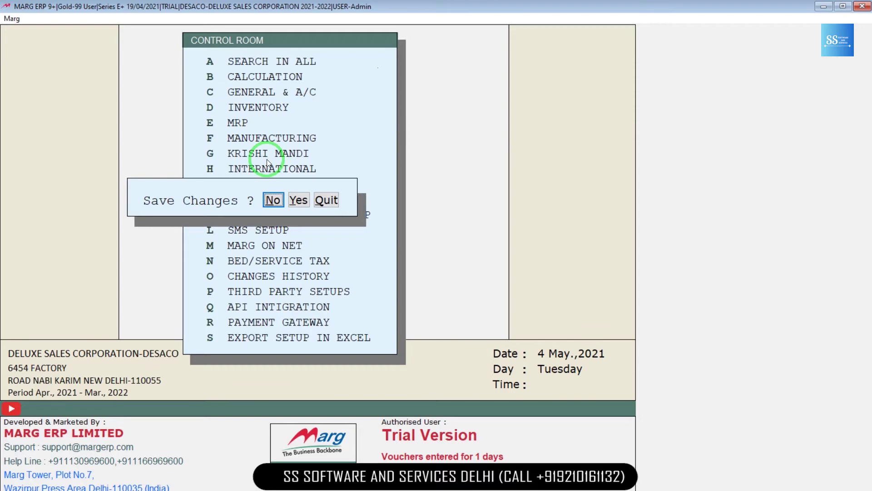
key(Right)
key(Return)
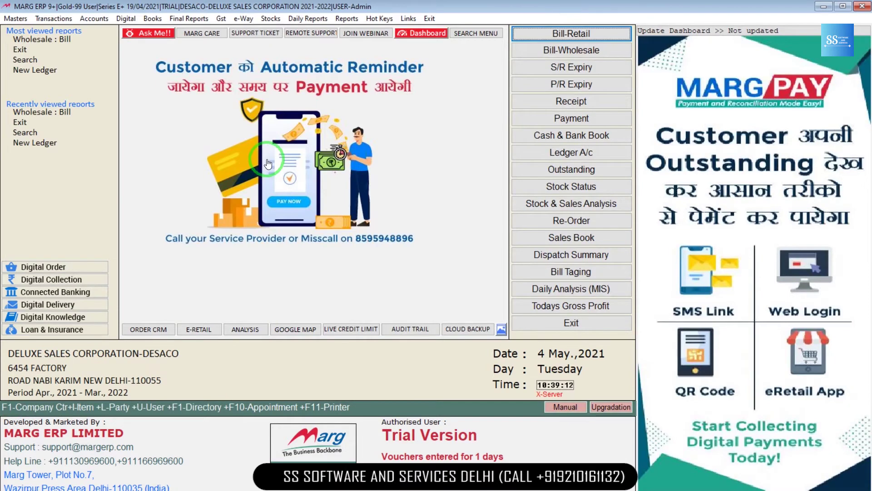
Start a new purchase entry dated 04/05/2021 with CASH as the ledger.
key(alt+p)
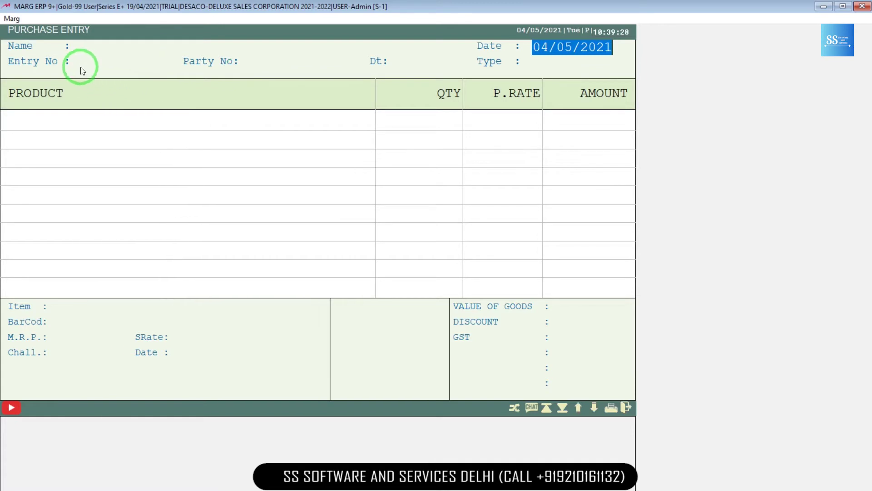
key(Return)
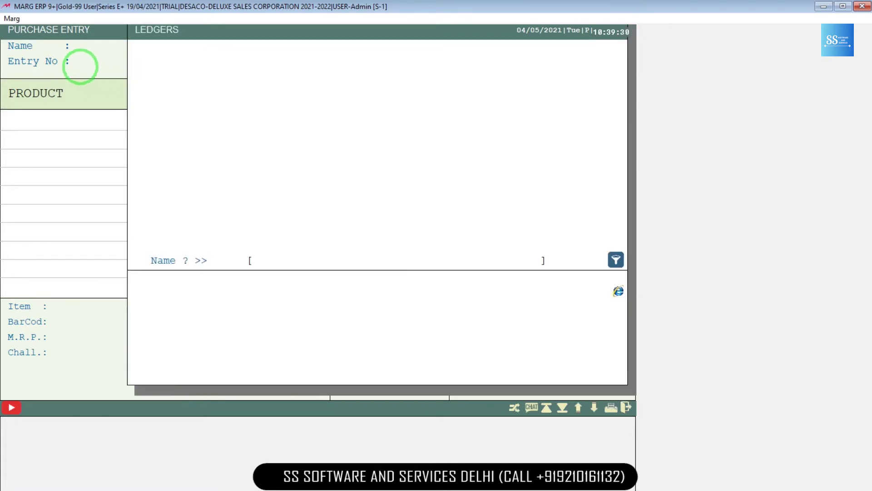
key(Return)
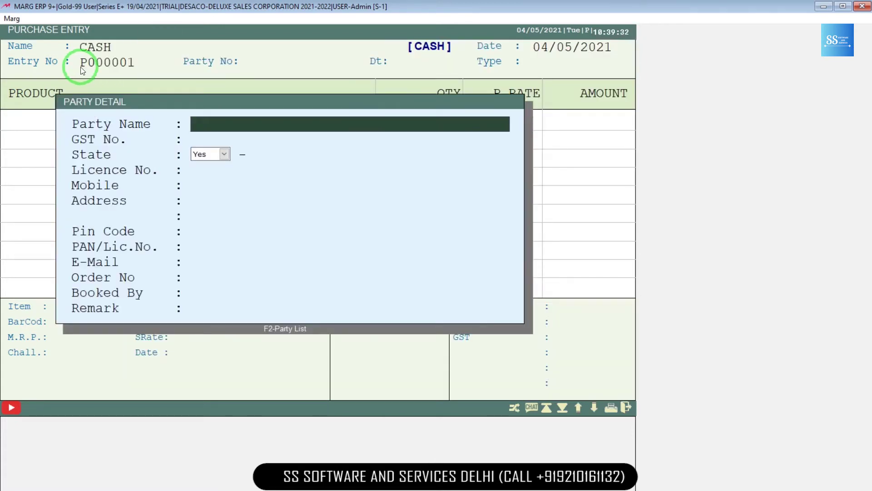
Dismiss the party details and close the CASH purchase entry without recording any items.
key(Escape)
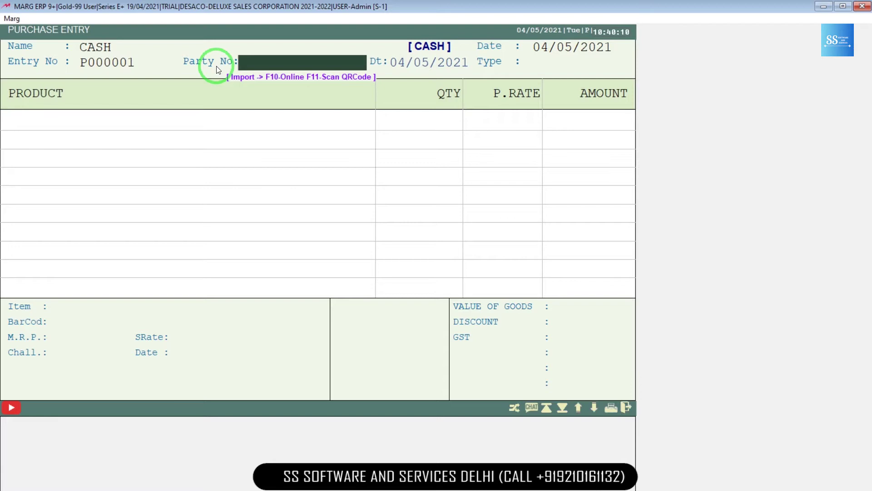
key(Escape)
key(Escape)
key(Escape)
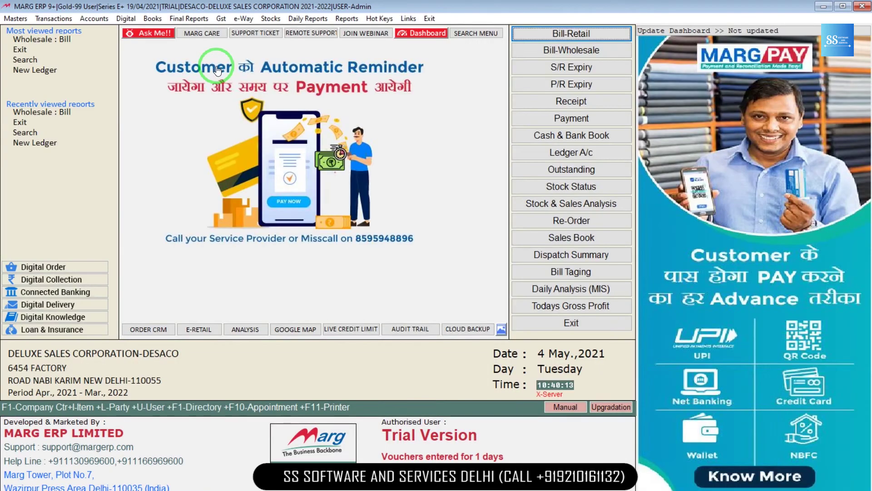
Search all Control Room settings for ENTRY, matching anywhere.
click(15, 18)
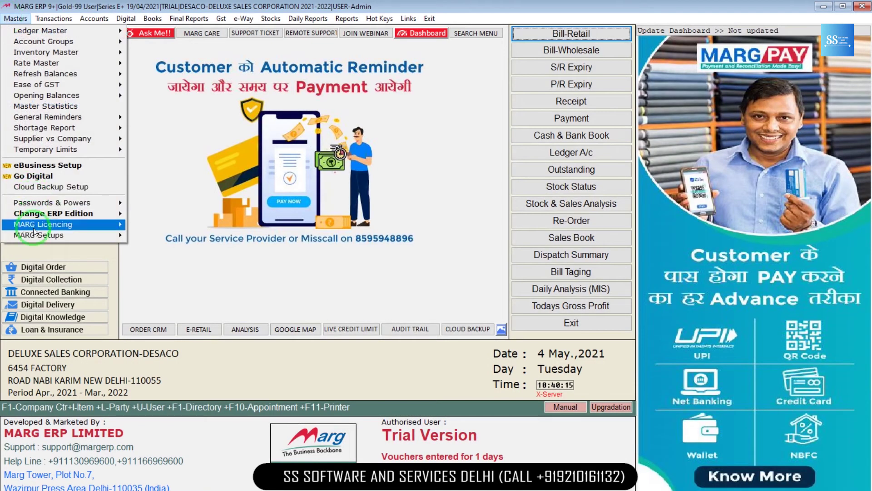
mouse_move(33, 236)
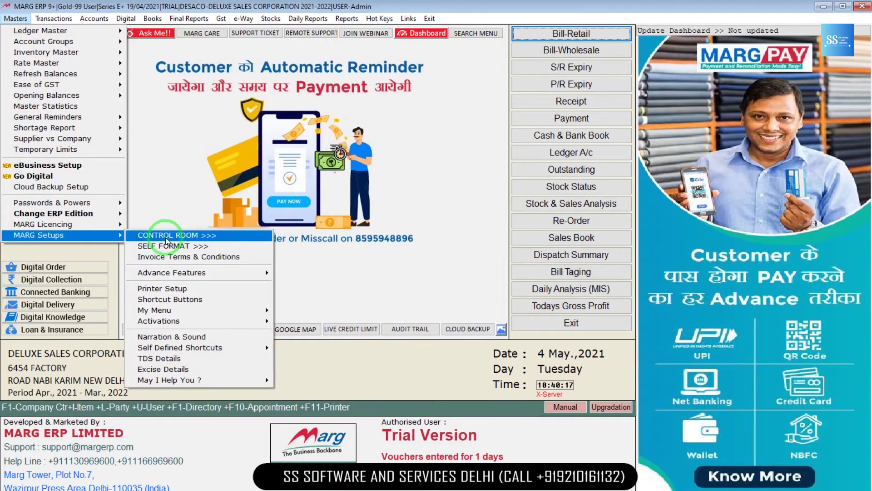
click(166, 237)
key(Return)
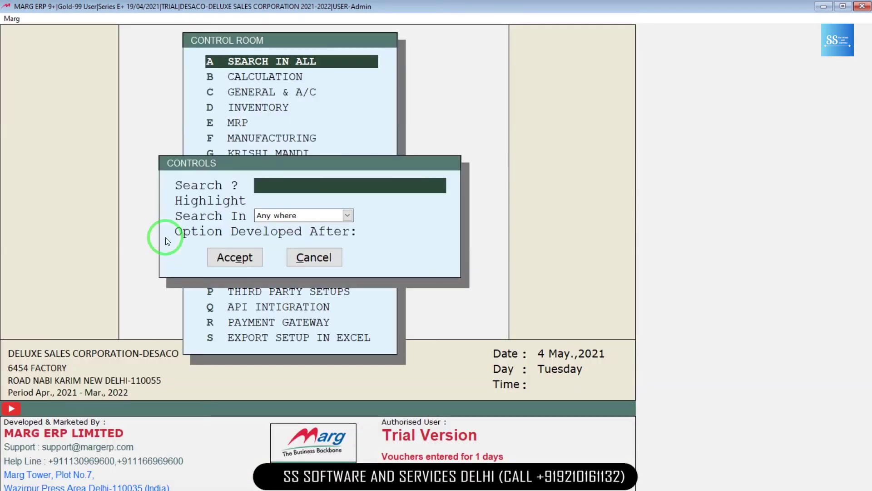
text(ENTRY)
key(Return)
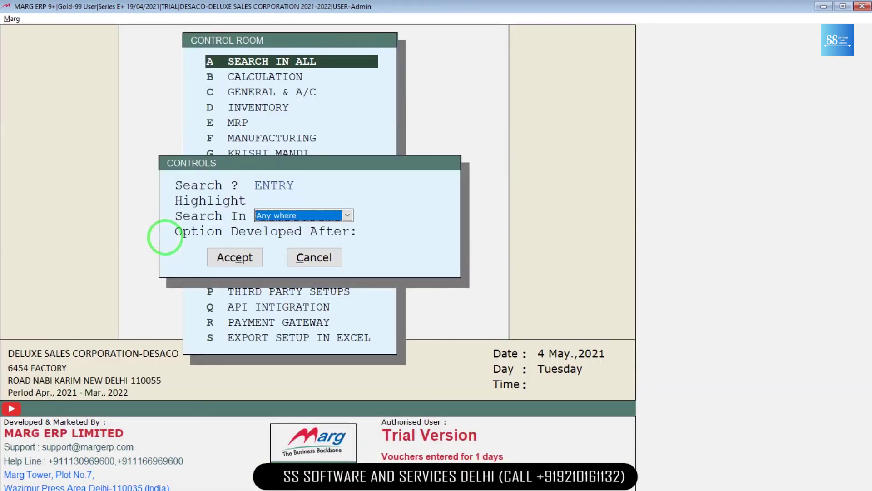
key(Return)
key(Return)
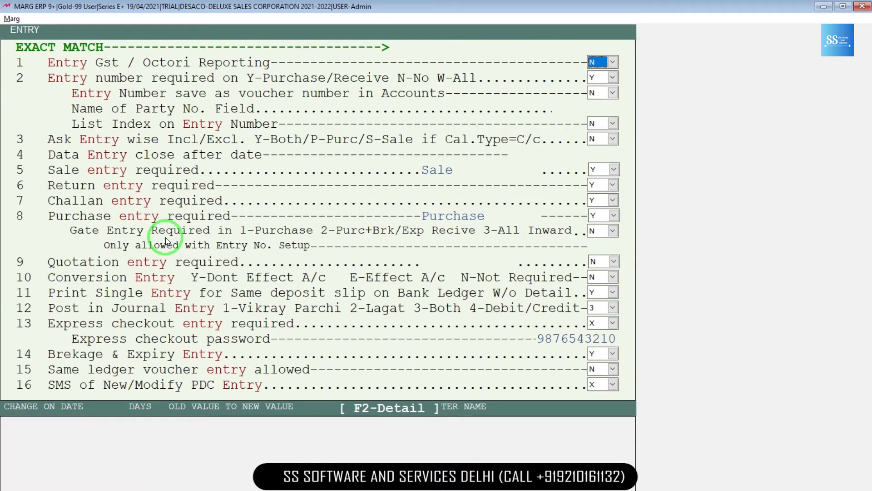
Set control 2, Entry number required on Y-Purchase/Receive N-No W-All, to N and save the changes.
key(Return)
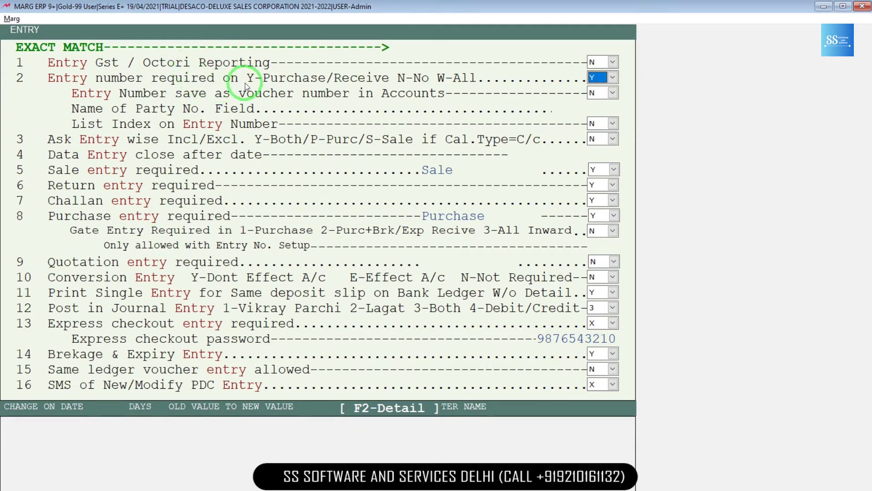
key(n)
key(Return)
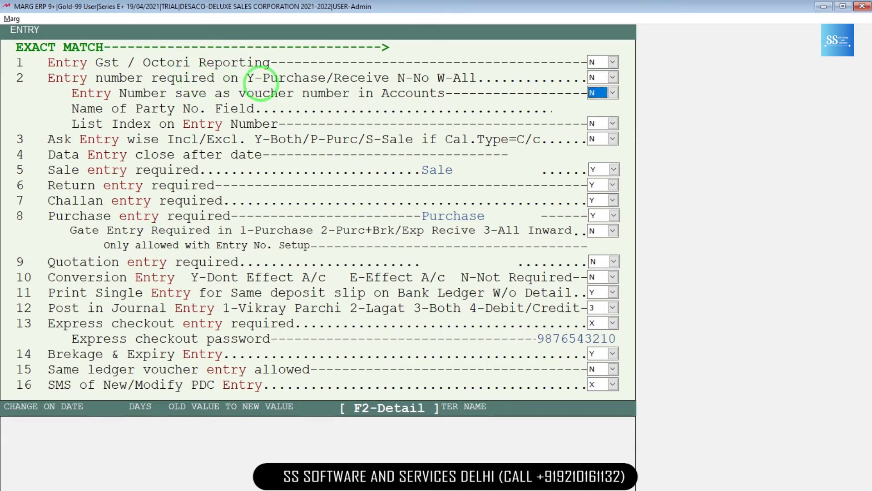
key(Escape)
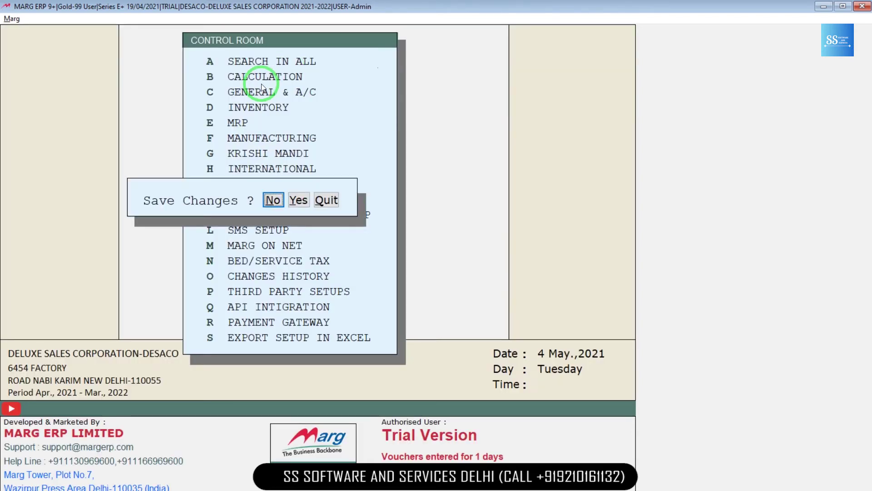
key(Right)
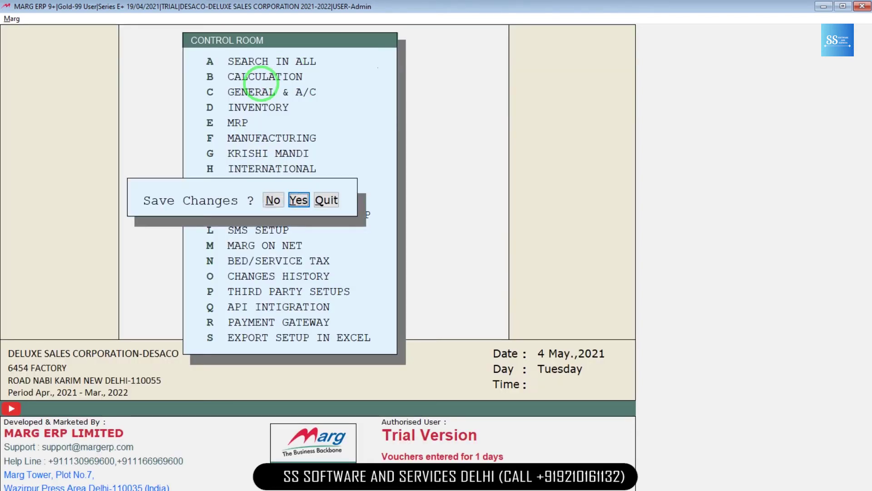
key(Return)
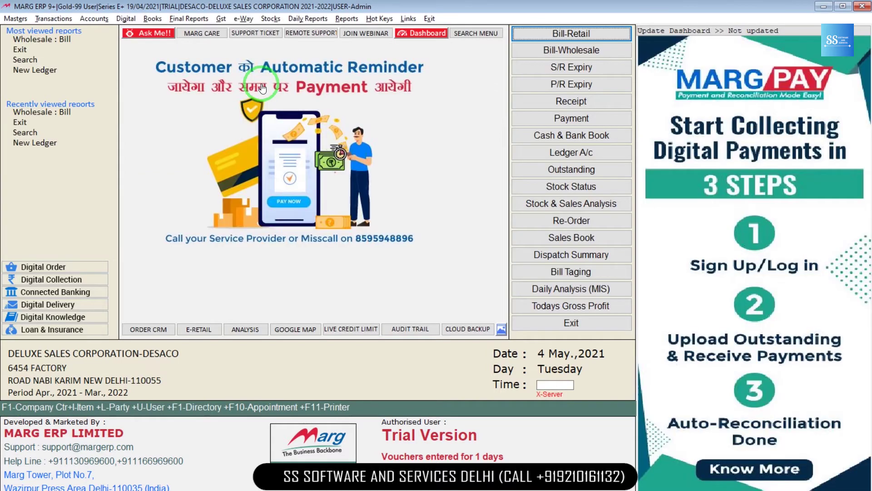
Start a new wholesale purchase bill.
click(53, 18)
click(115, 44)
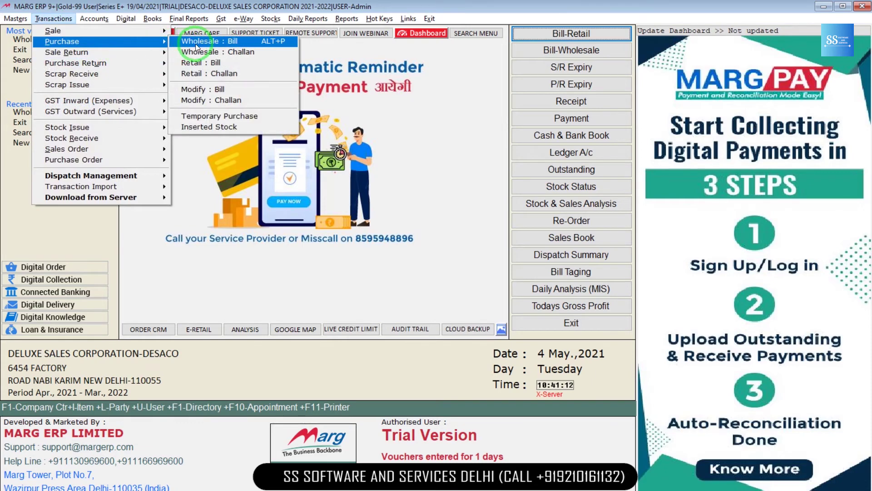
click(196, 44)
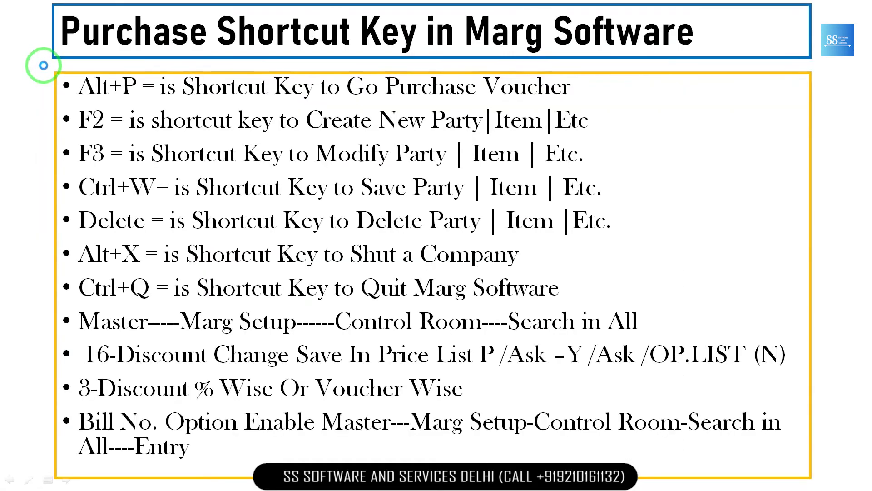
Check the demo-mode date notes and the sample Purchase table in the slide show, and return to Marg ERP.
click(45, 69)
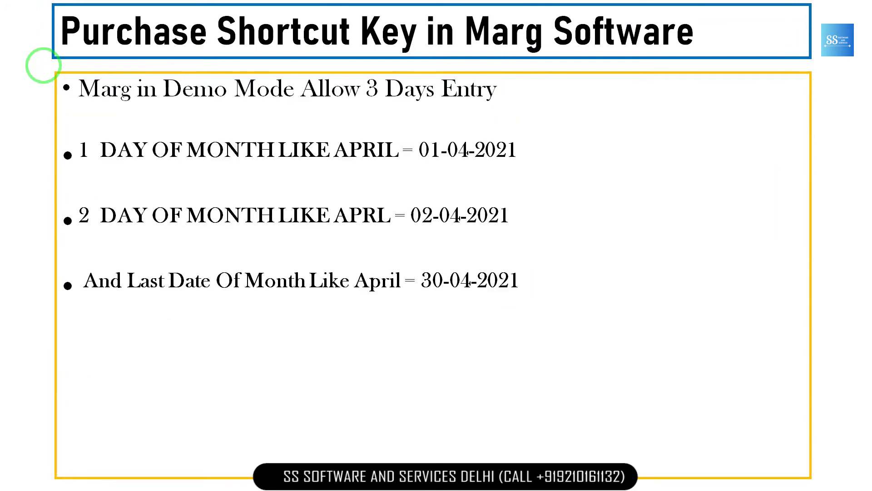
key(Right)
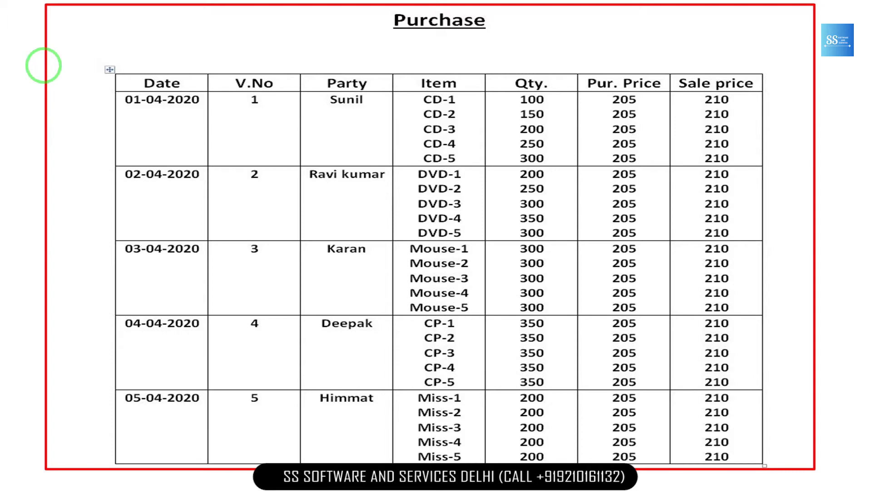
key(alt+Tab)
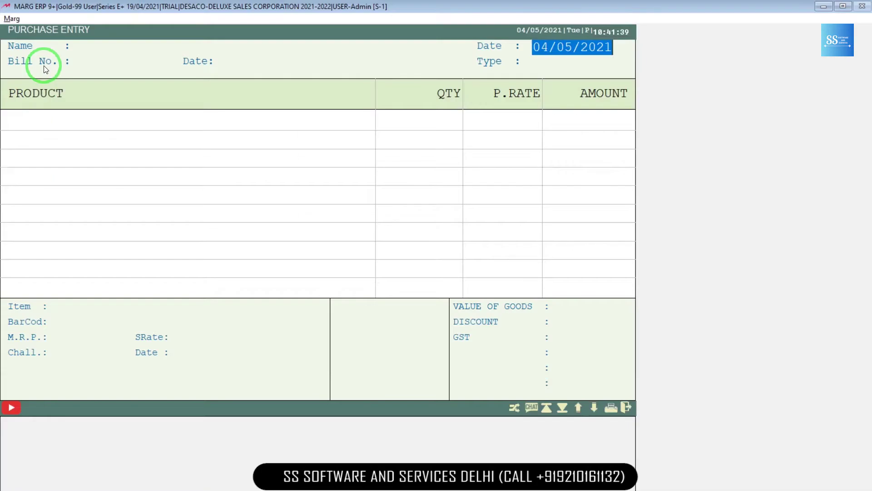
Set the purchase entry date to 1-4-2020 and allow it despite the mismatch with the current date.
text(1-4)
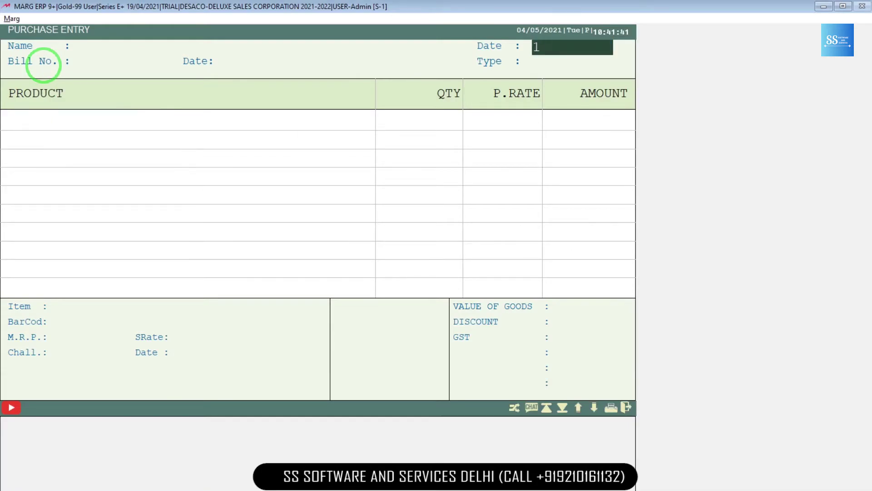
text(-2020)
key(Return)
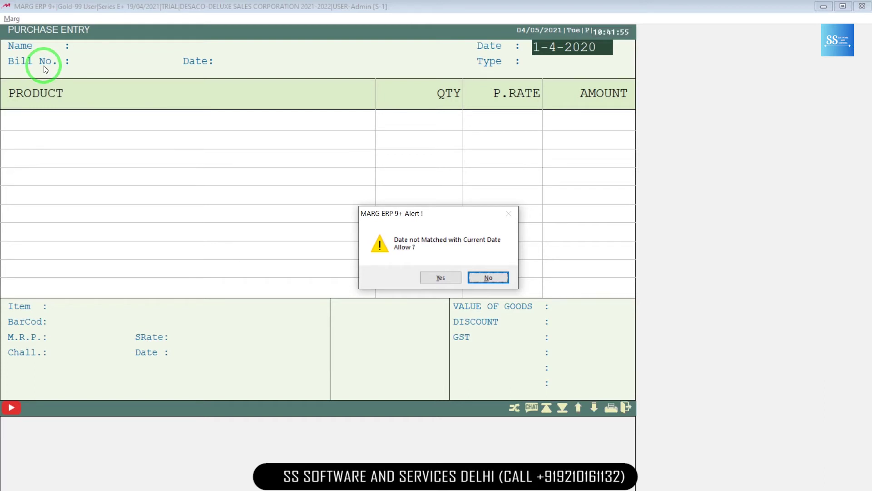
key(Left)
key(Return)
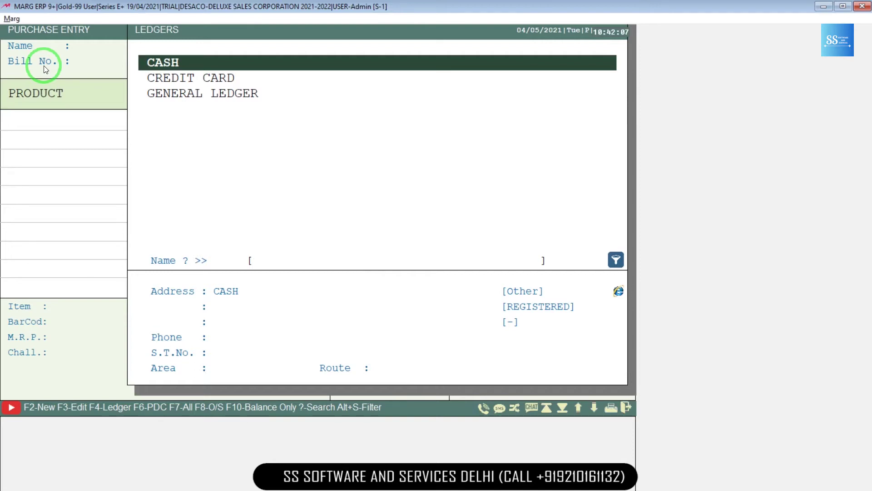
Start a new ledger under SUNDRY CREDITORS (SUPPLIERS) and enter the first party's name from the sample Purchase table as Ledger Name.
key(F2)
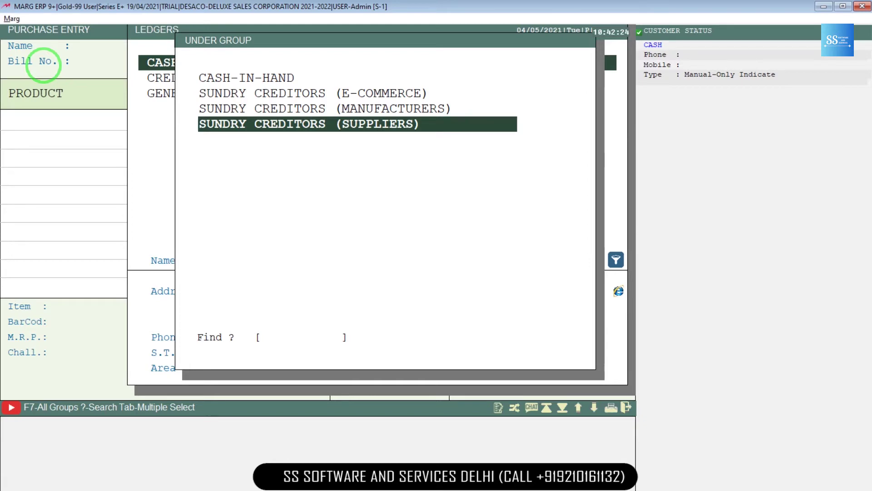
key(Return)
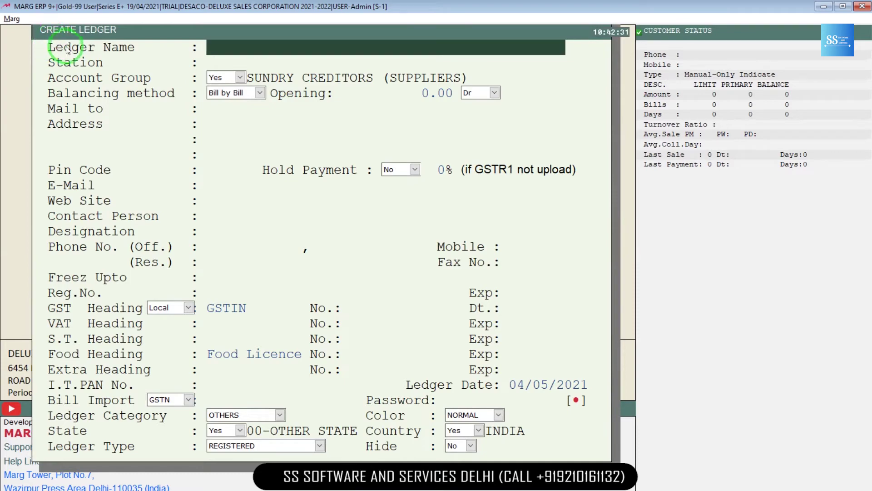
key(alt+Tab)
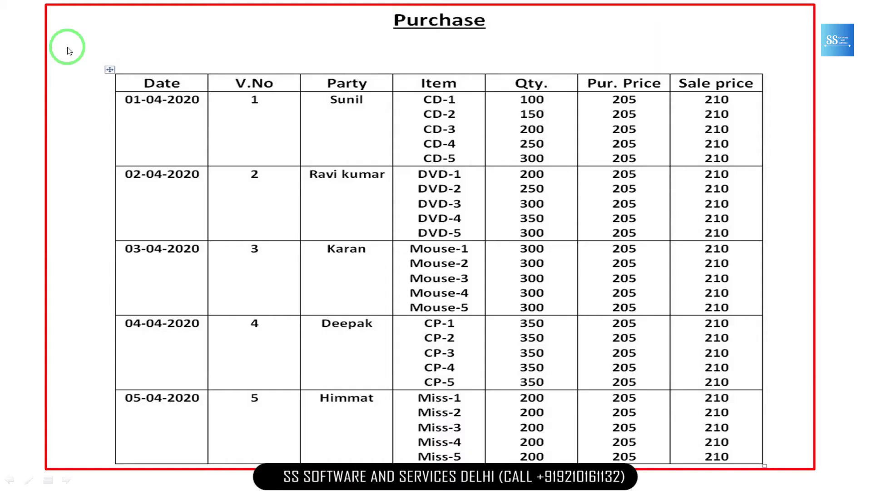
key(alt+Tab)
text(SUNIL)
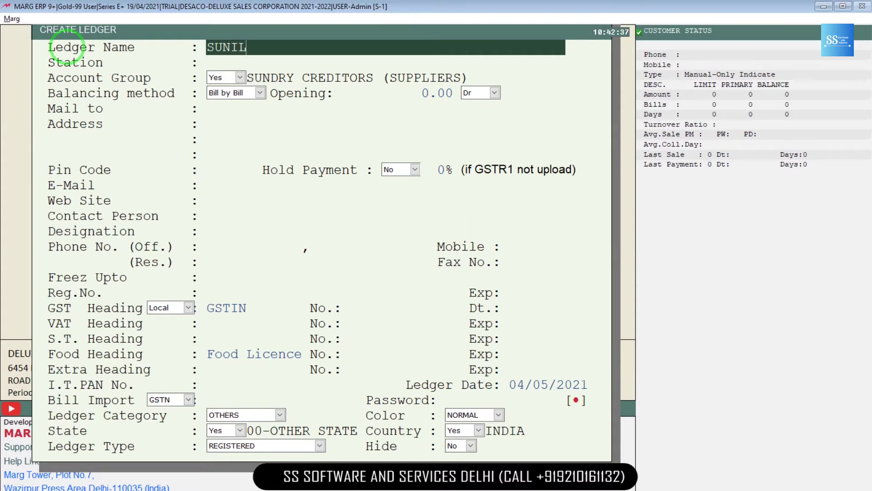
key(Return)
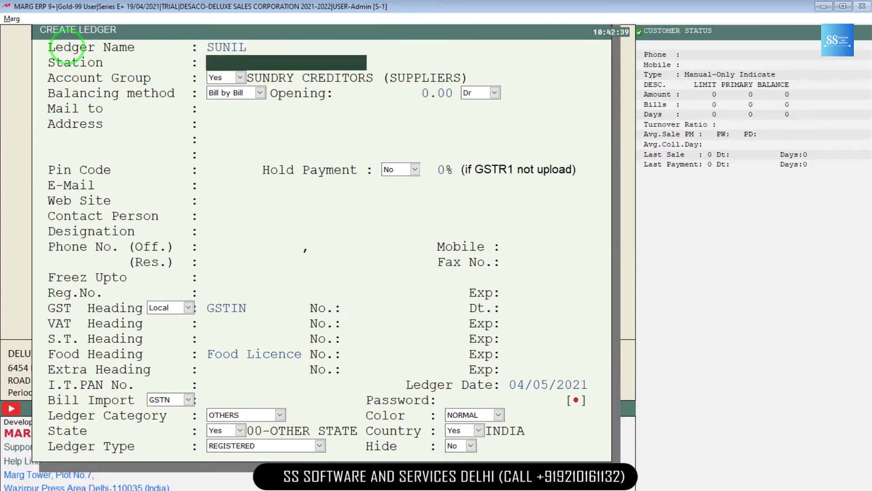
Leave the ledger's station blank, keep its account group and set the balancing method to On Account.
key(Return)
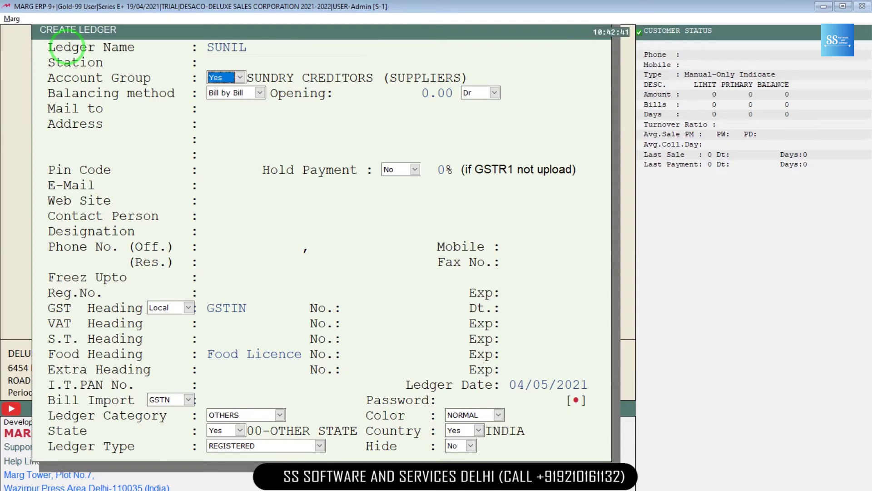
key(Return)
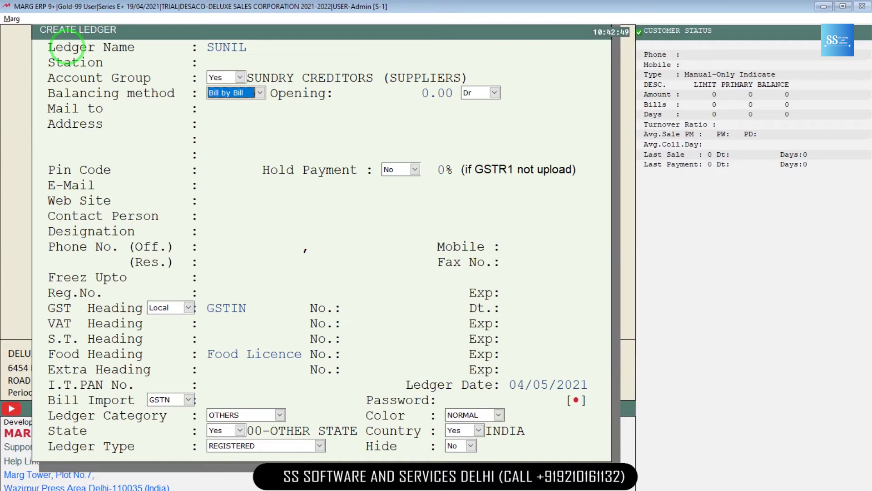
key(Down)
key(Down)
key(Return)
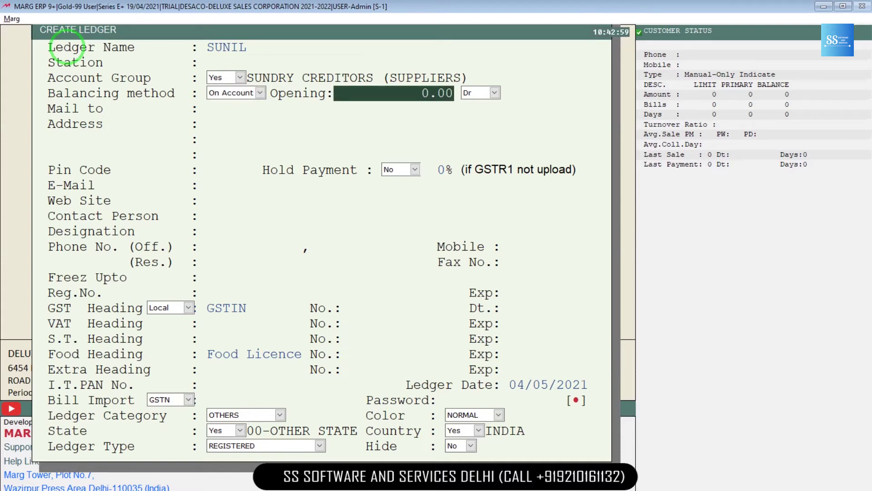
Accept the ledger's 0.00 Dr opening balance and mailing name, leave the address and pin code blank, and keep Hold Payment at No.
key(Return)
key(Return)
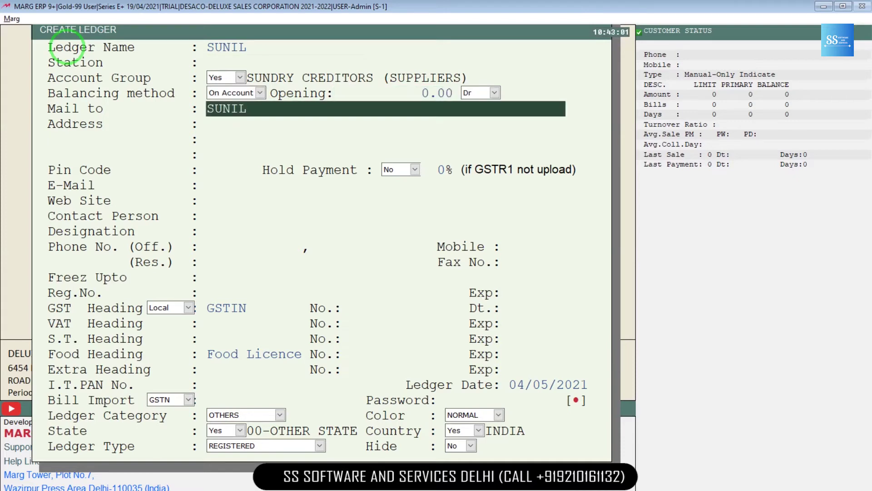
key(Return)
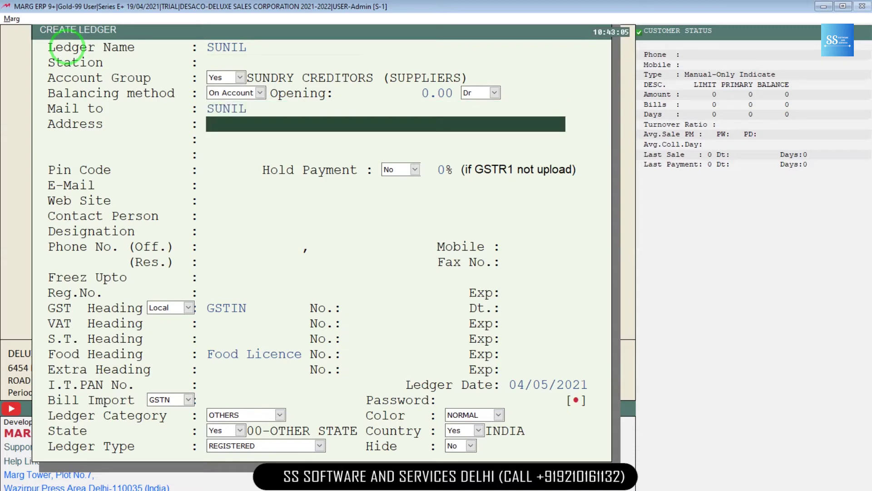
key(Return)
key(Return)
key(Return)
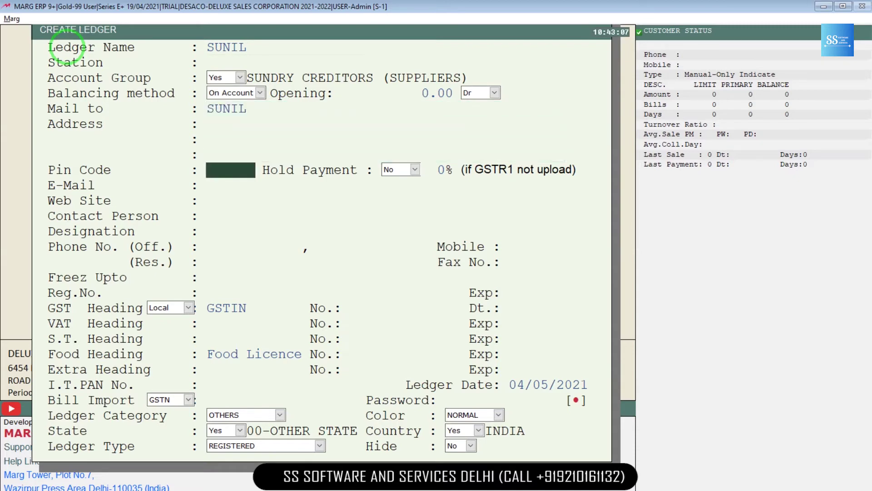
key(Return)
key(Return)
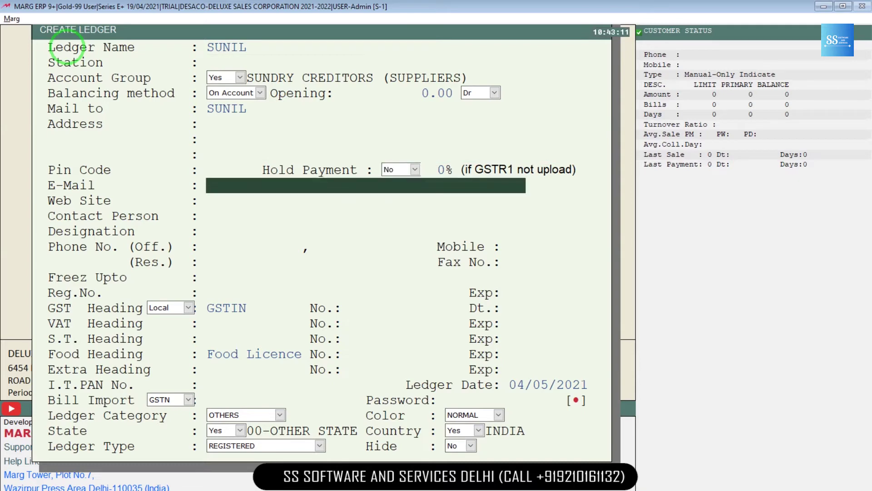
Leave the ledger's e-mail, web site, contact person and designation blank.
key(Return)
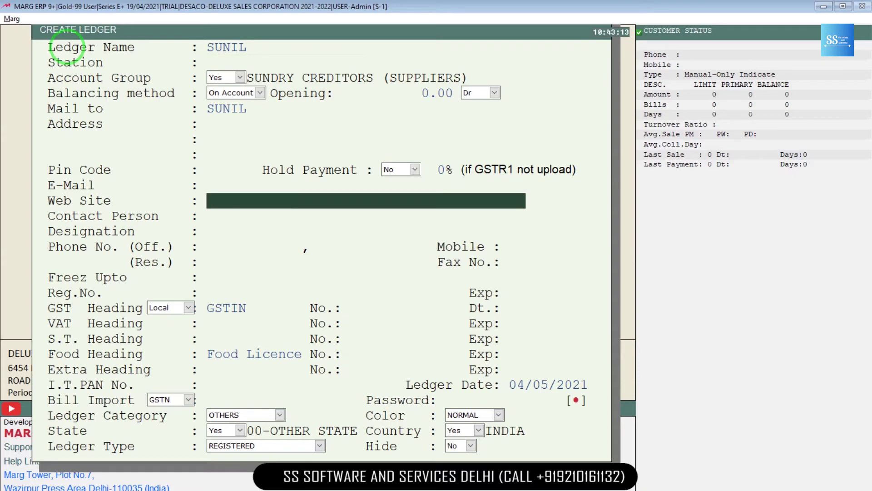
key(Return)
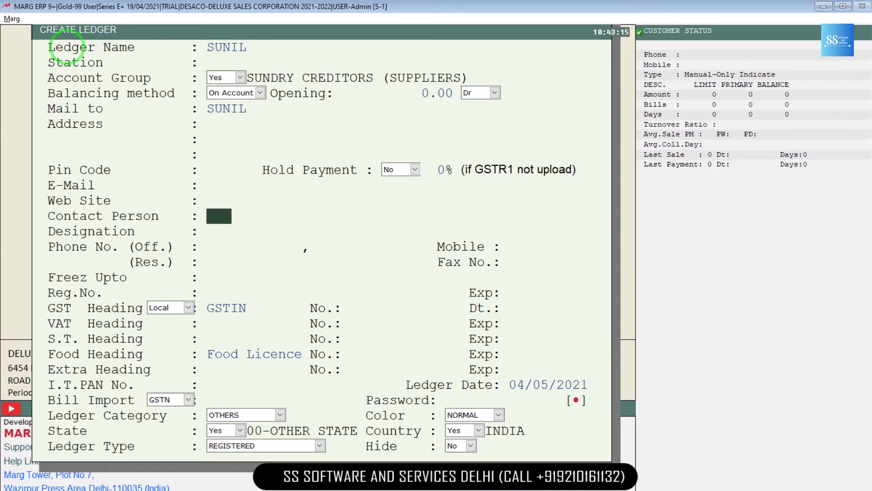
key(Return)
key(Return)
key(Return)
key(Return)
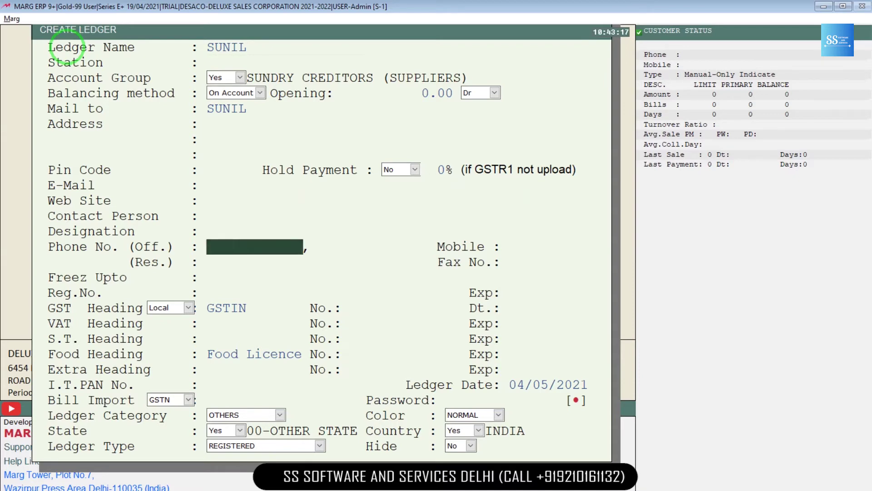
Leave the ledger's phone, mobile, fax and Freez Upto details blank, bypassing the mobile number reminder.
key(Return)
key(Return)
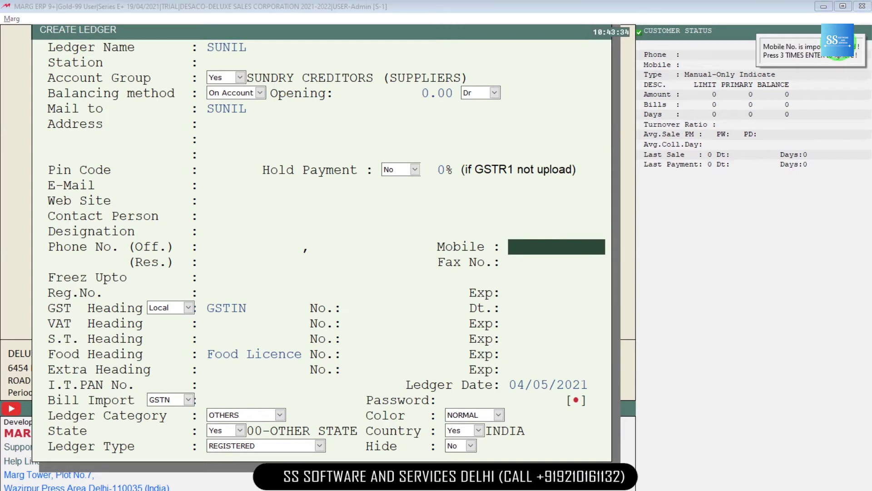
key(Return)
key(Return)
key(Return)
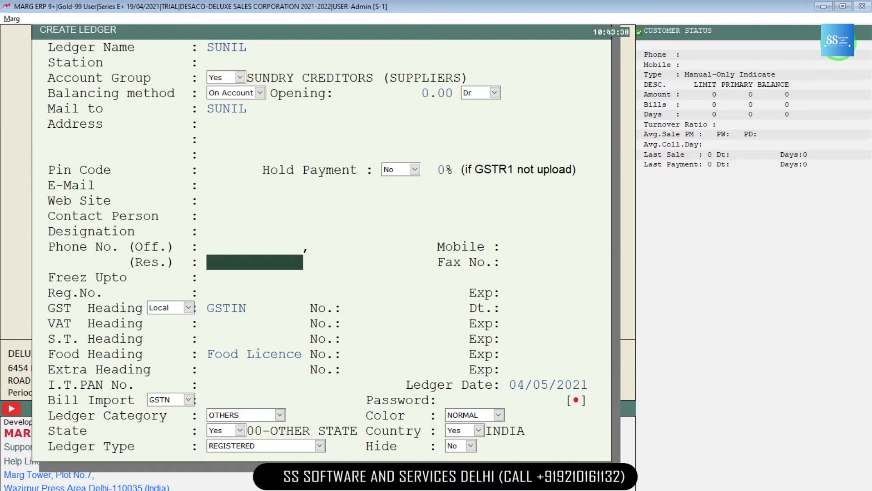
key(Return)
key(Return)
key(Return)
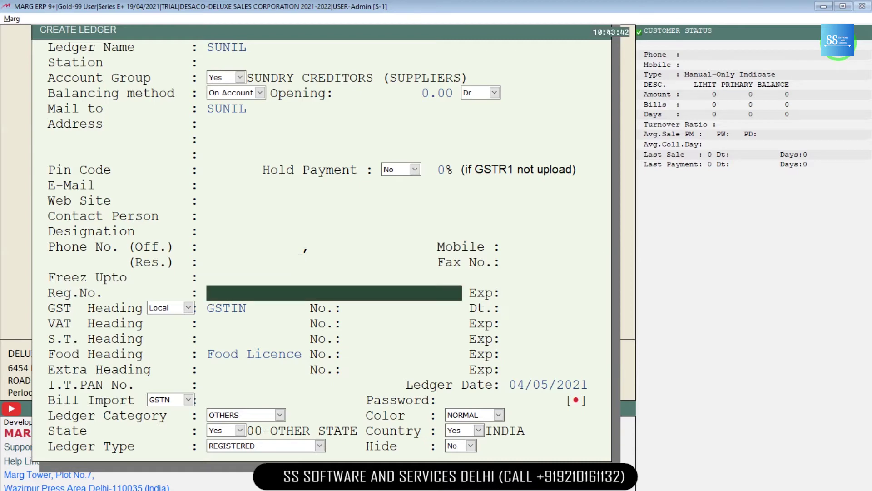
Keep the GST heading Local without registration or GSTIN details, save the ledger and dismiss its detail options.
key(Return)
key(Return)
key(Return)
key(Return)
key(Return)
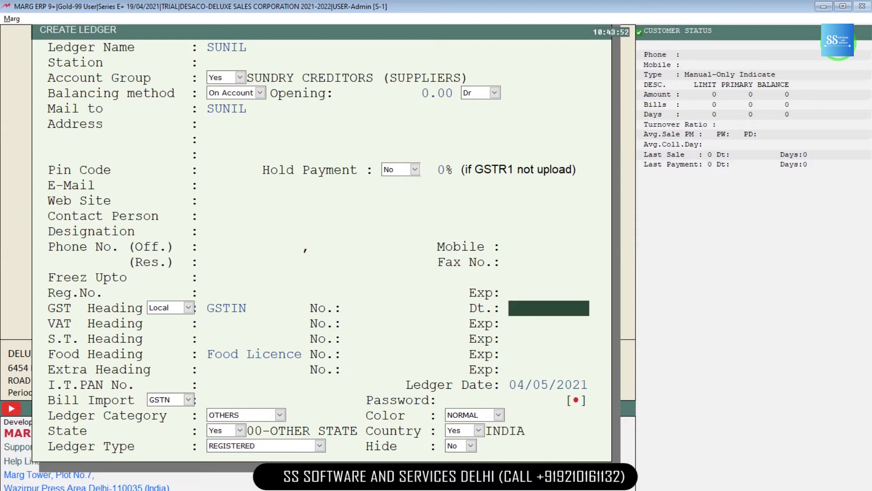
key(ctrl+w)
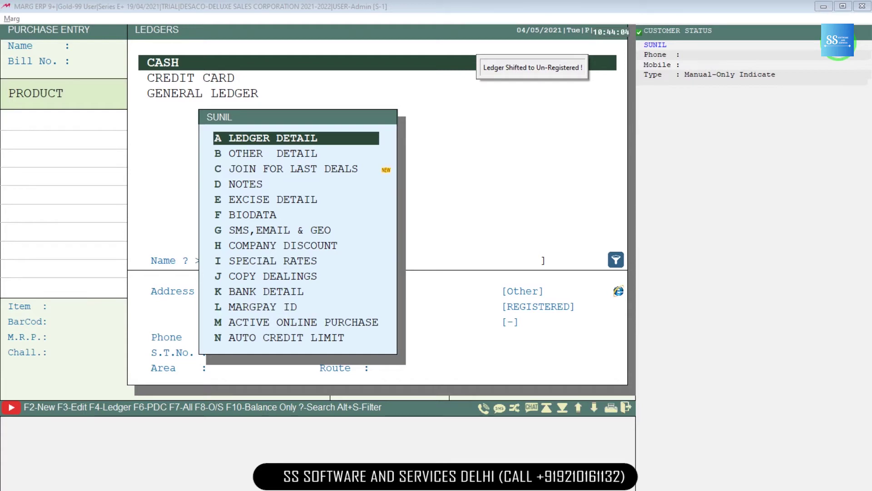
key(Escape)
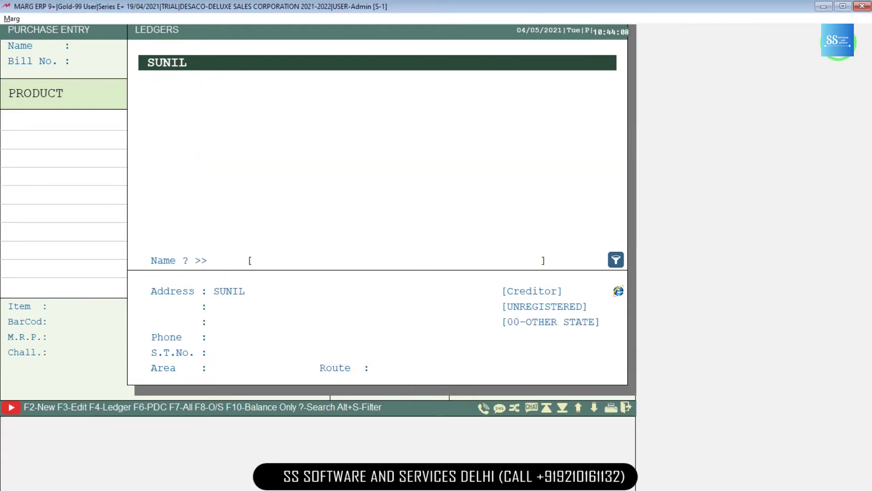
Select the new supplier for the purchase entry and enter bill number 1 dated 01/04/2021.
key(Return)
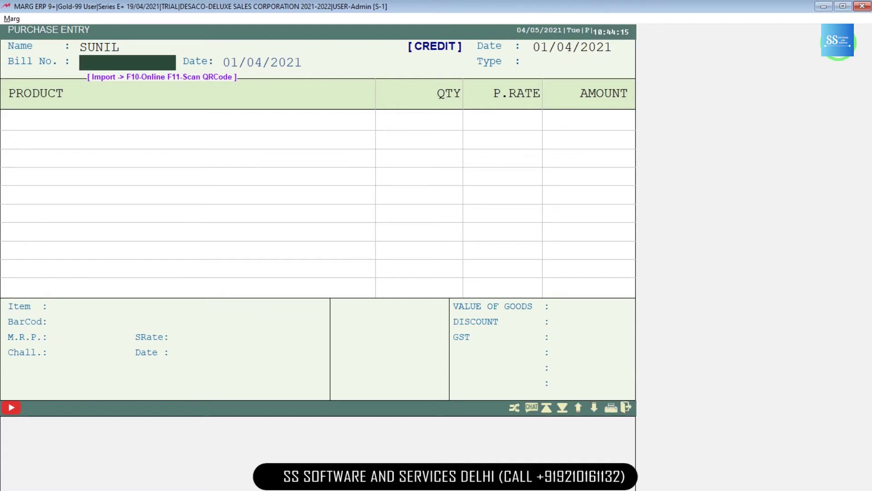
text(1)
key(Return)
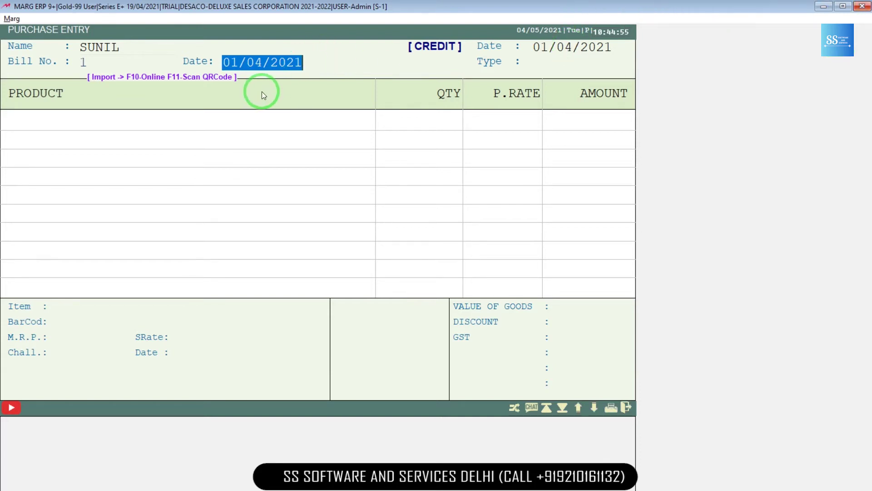
key(Return)
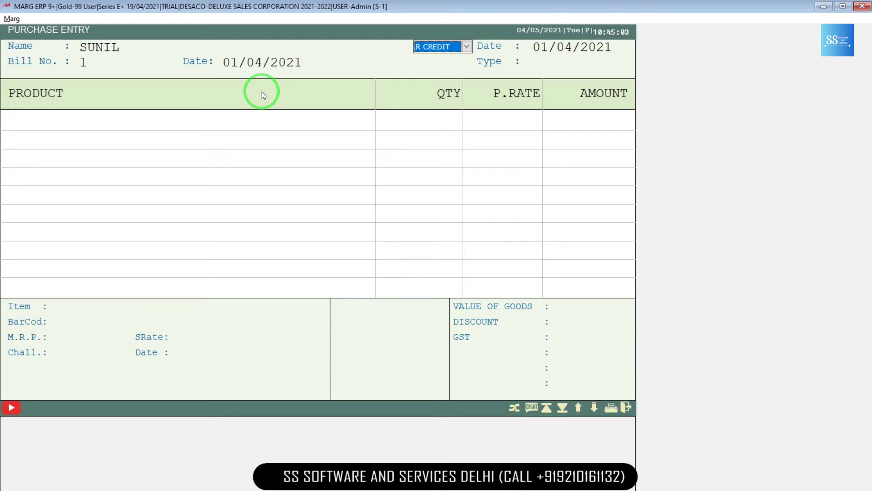
Review the payment modes available for the purchase bill, from CREDIT through SPECIAL.
key(alt+Down)
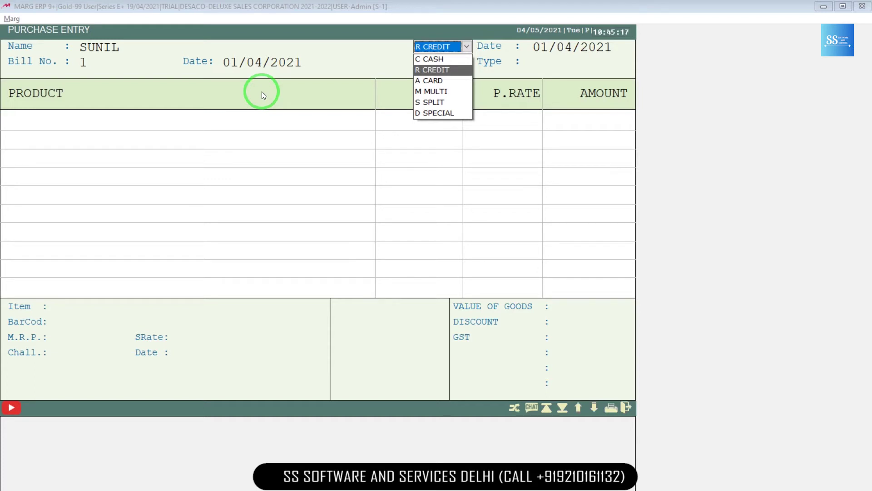
key(Down)
key(Down)
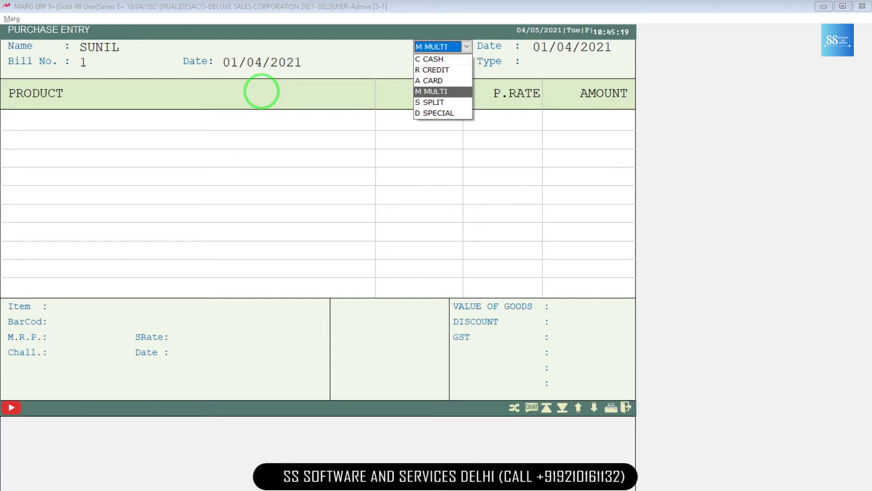
key(Down)
key(Down)
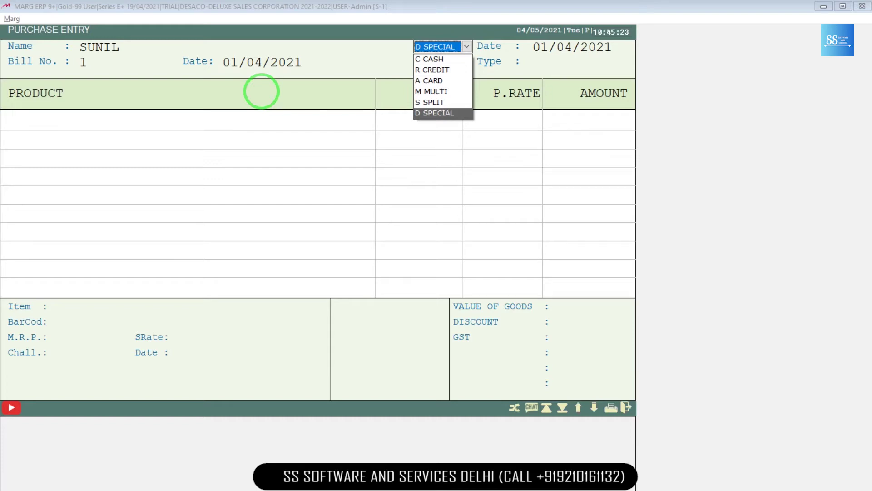
key(Up)
key(Up)
key(Up)
key(Up)
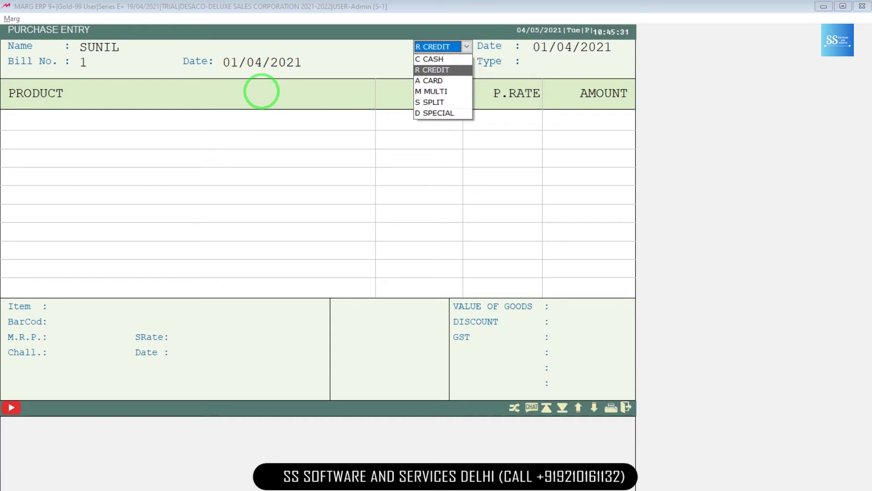
Choose CREDIT as the payment mode, acknowledge the unregistered supplier alert and accept TAX as No.
key(Return)
key(Return)
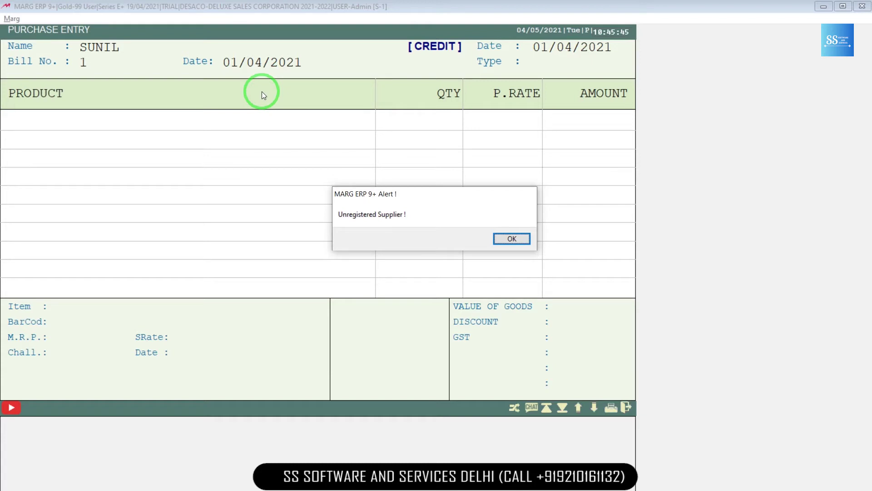
key(Return)
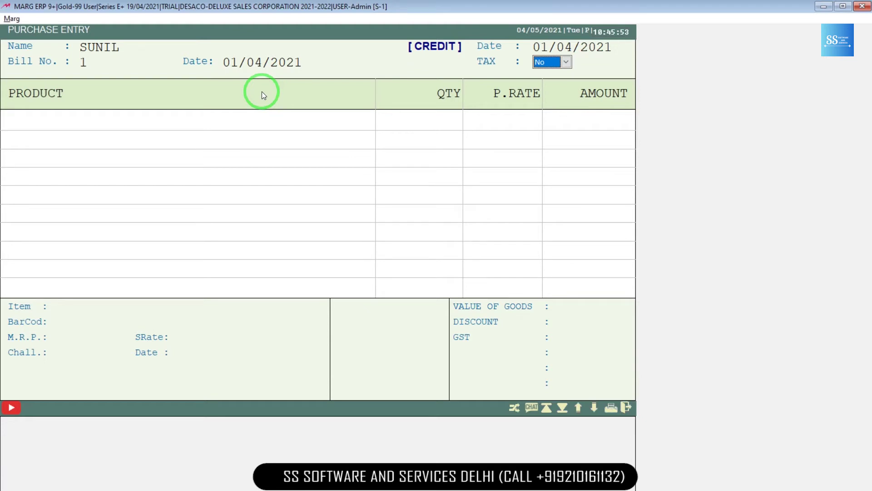
key(Return)
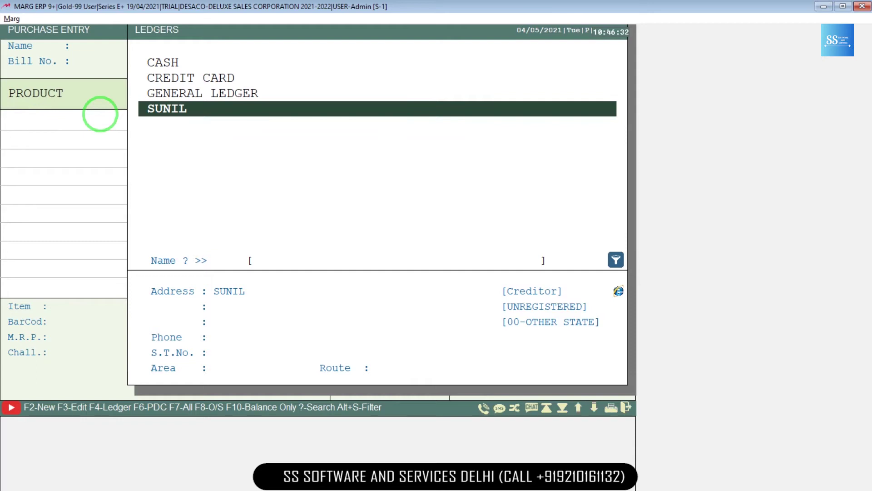
Restart the purchase entry dated 01/04/2021, allow the mismatch with the current date and select the new supplier.
key(Escape)
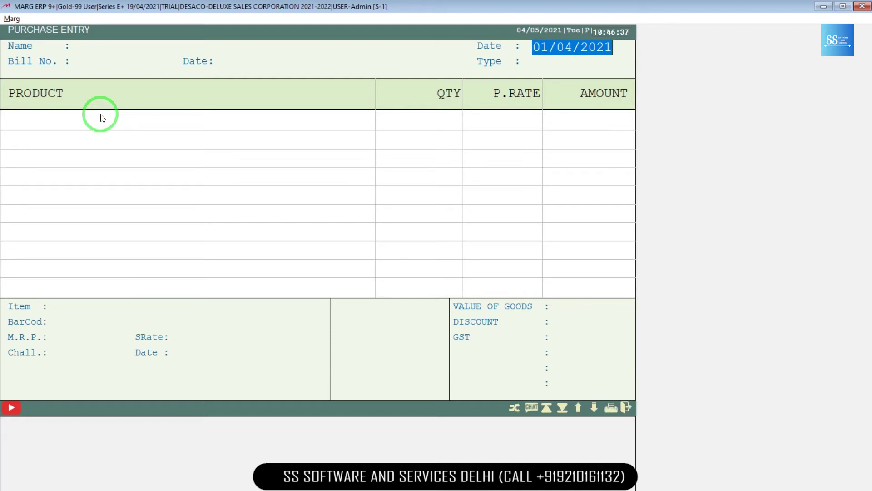
key(Return)
key(Left)
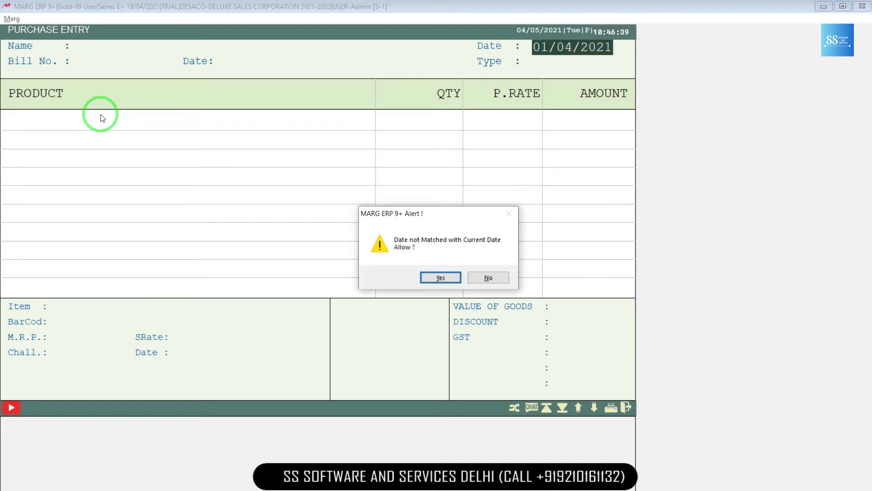
key(Return)
key(Return)
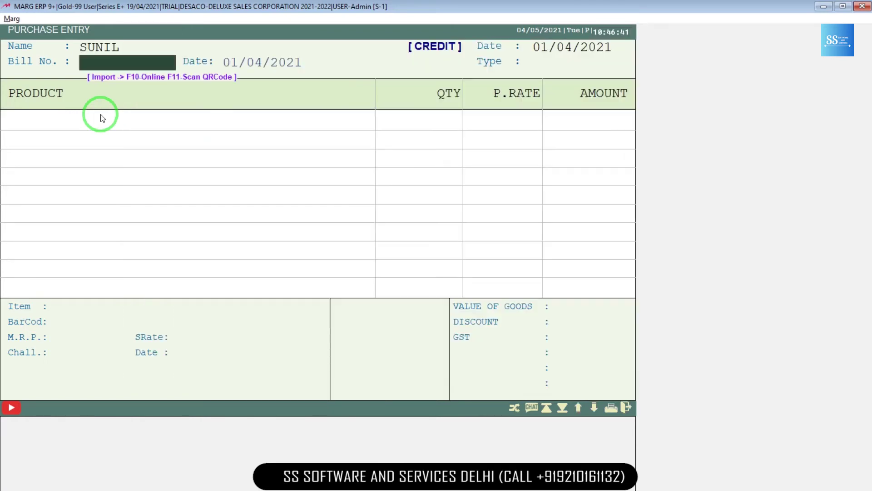
Enter bill number 1 dated 01/04/2021 with CREDIT payment and TAX set to No, accepting the unregistered supplier.
text(1)
key(Return)
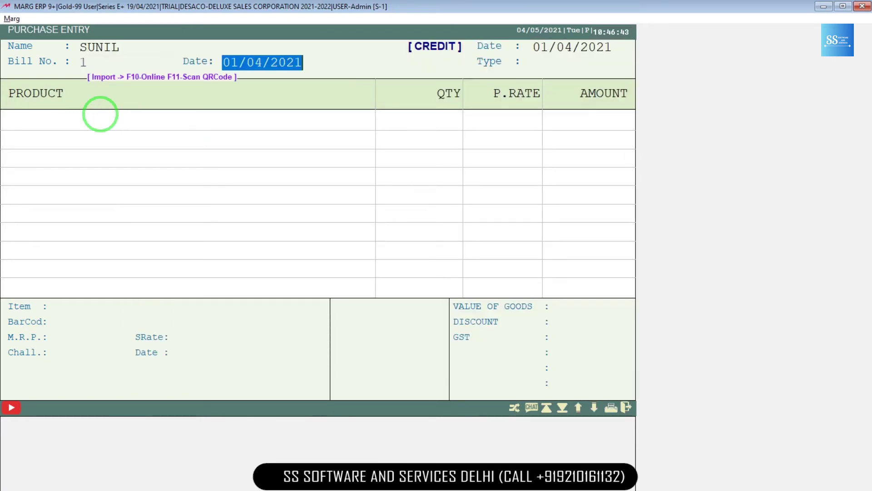
key(Return)
key(Return)
key(Return)
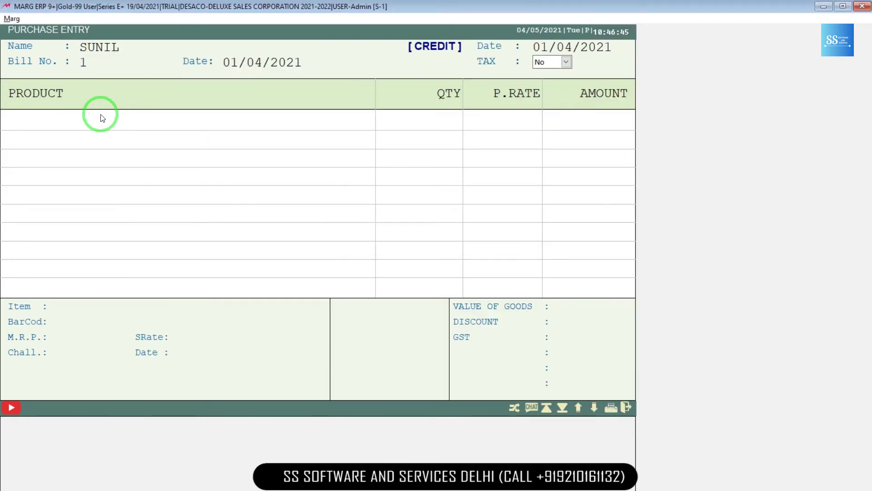
key(Return)
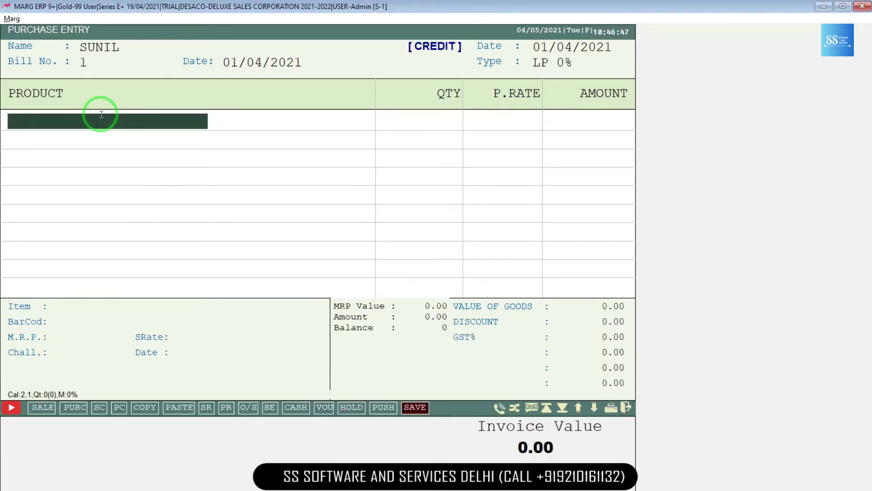
Start a new product from the purchase entry's item list and name it CD-1, following the sample Purchase table.
key(alt+Tab)
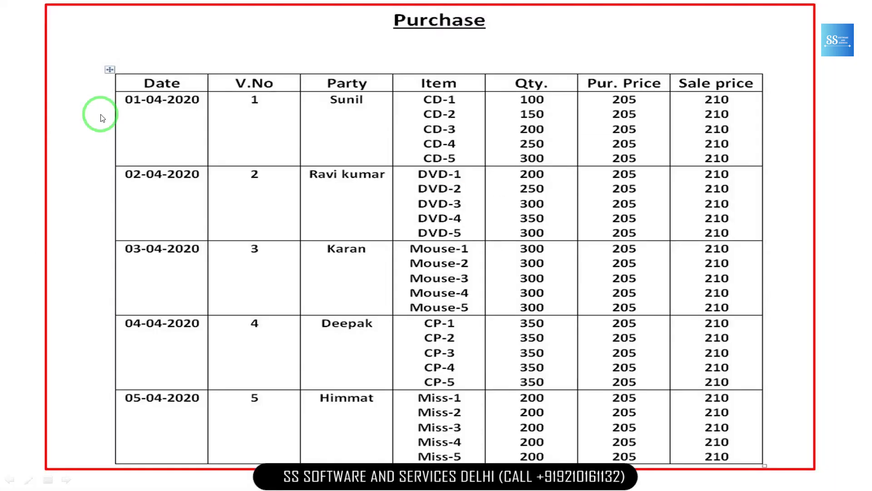
key(alt+Tab)
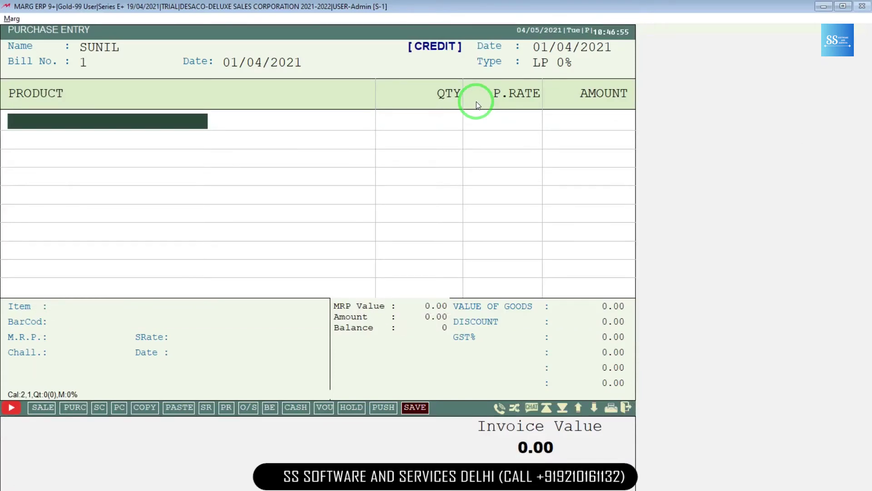
key(Return)
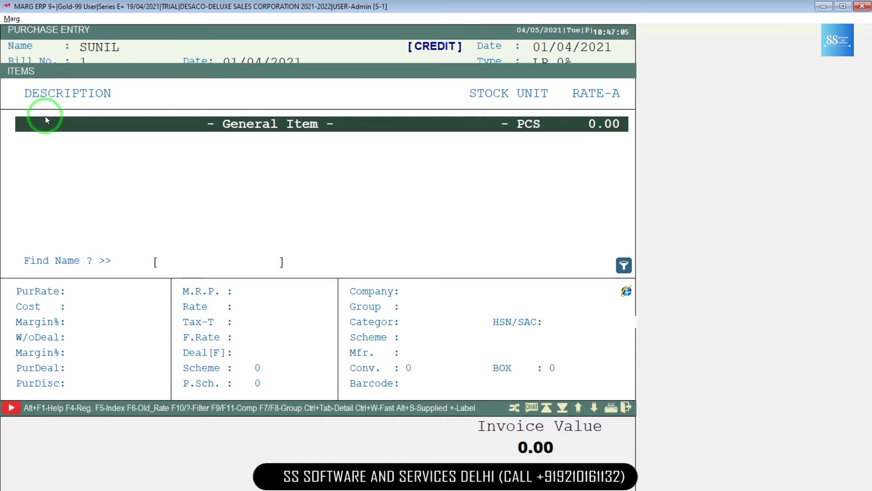
key(F2)
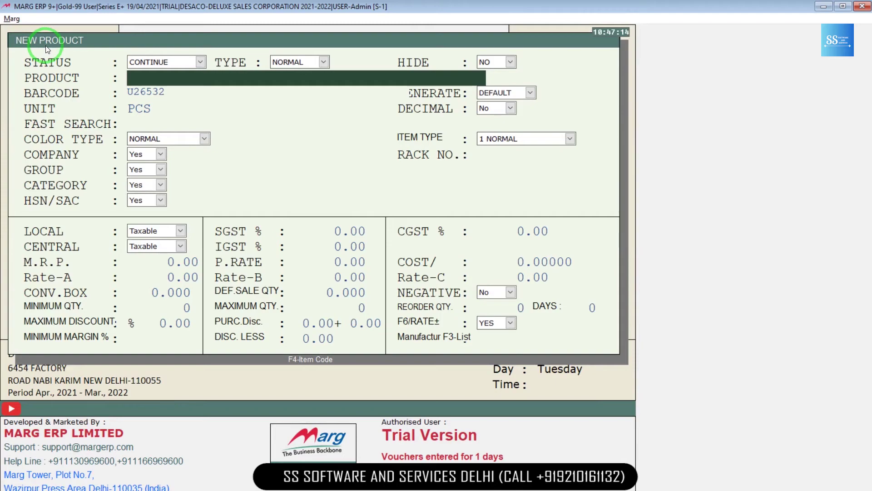
key(alt+Tab)
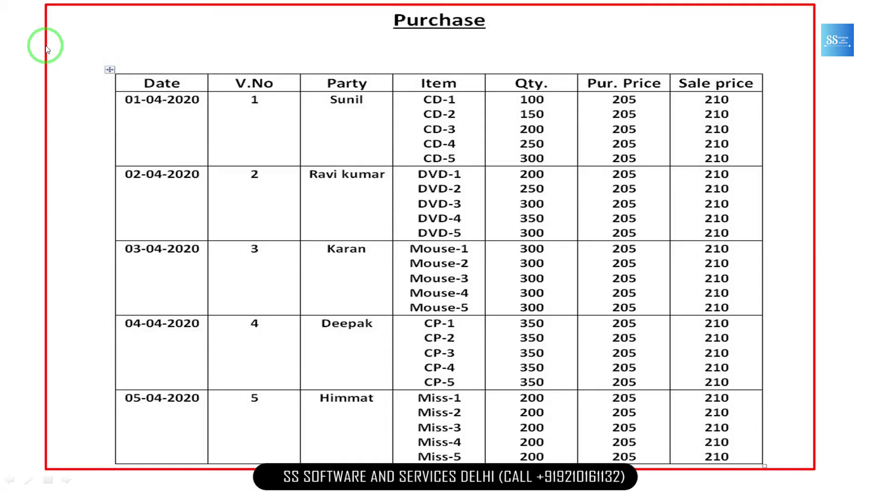
key(alt+Tab)
text(CD-1)
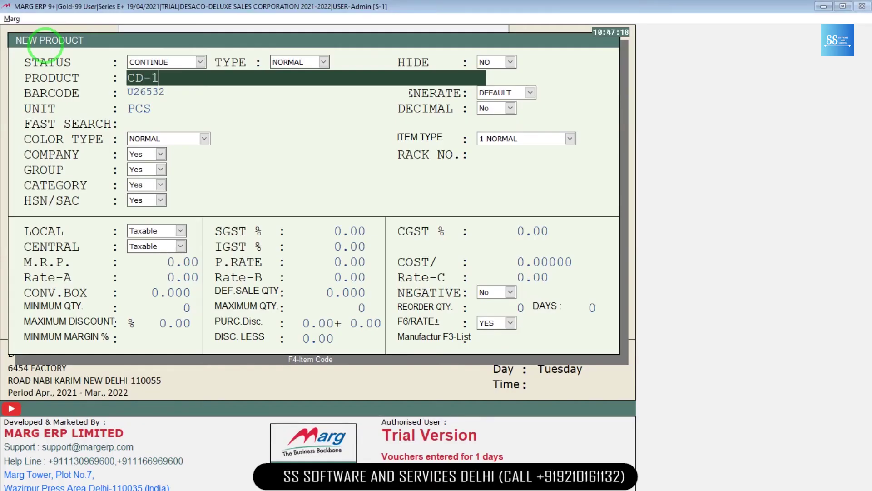
Accept the generated barcode and PCS unit for product CD-1, and set Decimal to Yes.
key(Return)
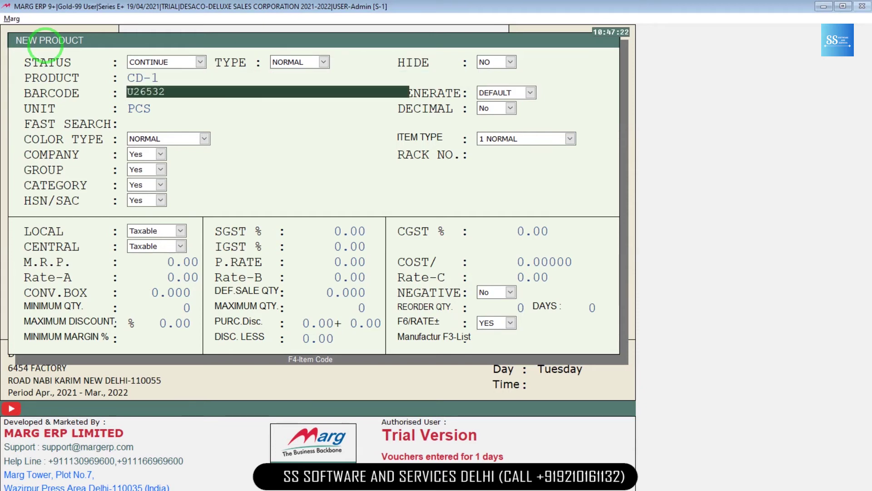
key(Return)
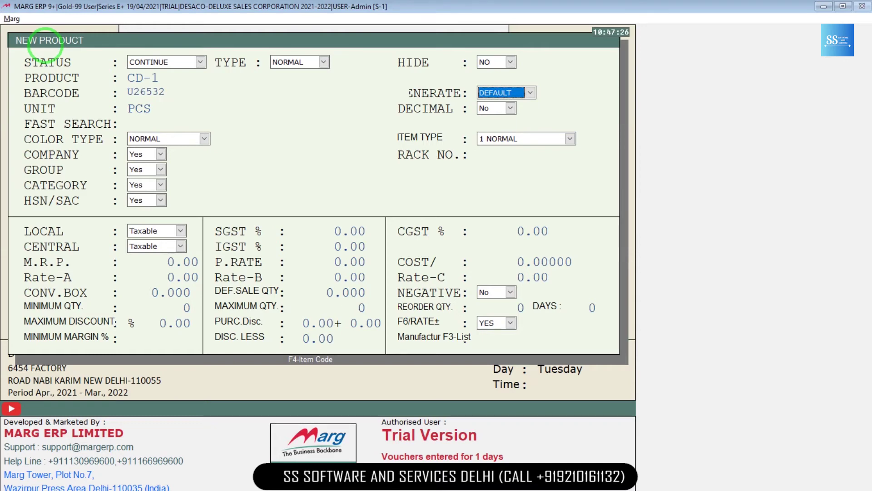
key(Return)
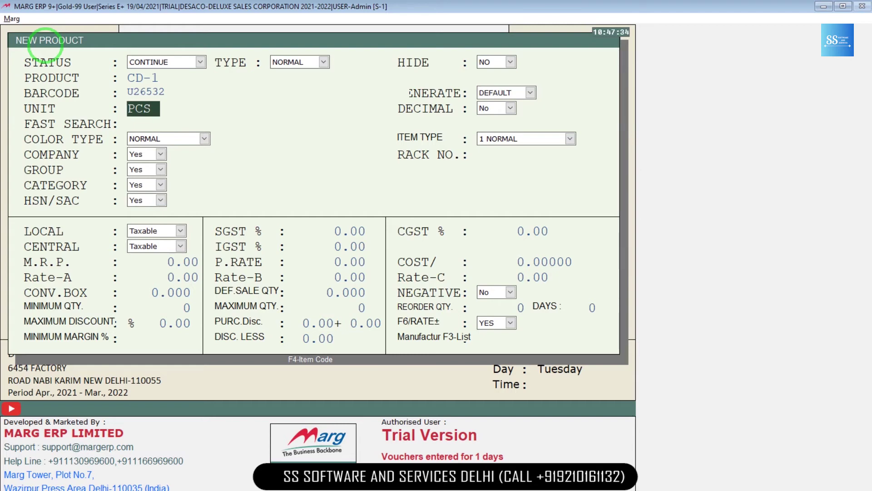
key(Return)
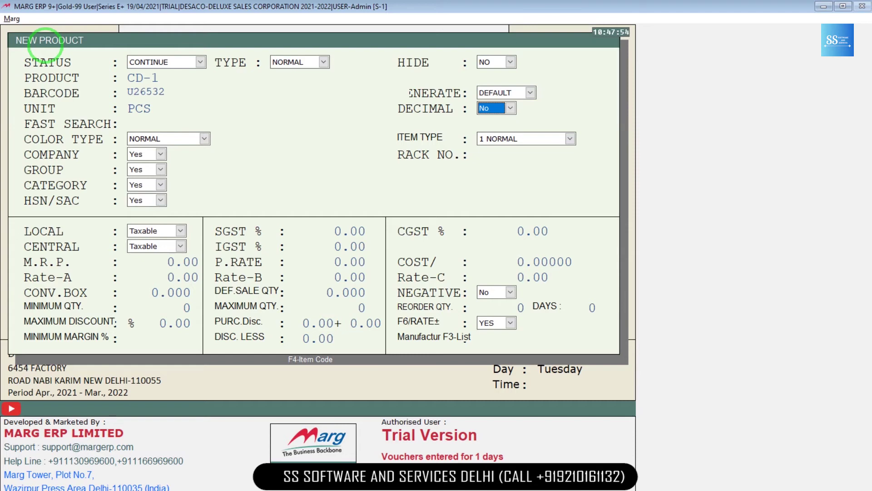
key(y)
key(Return)
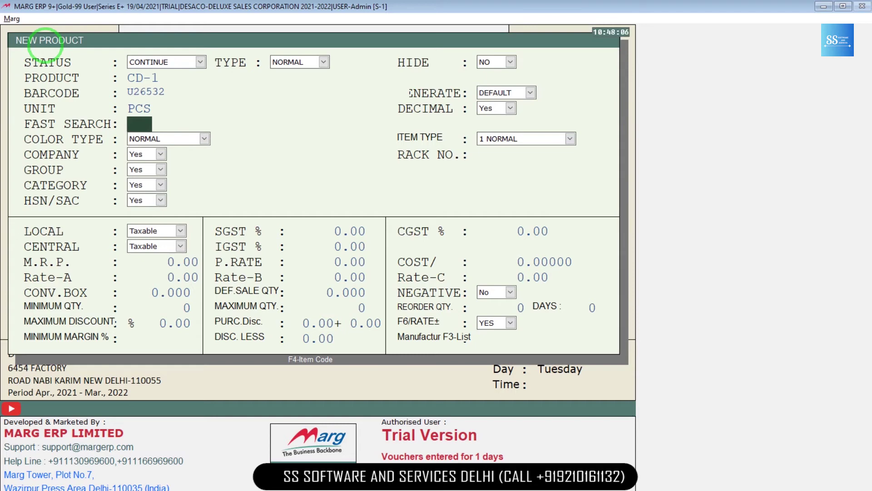
Enter CD as the fast search code, keep NORMAL colour and item types, and leave Company, Group and Category at Yes.
text(CD)
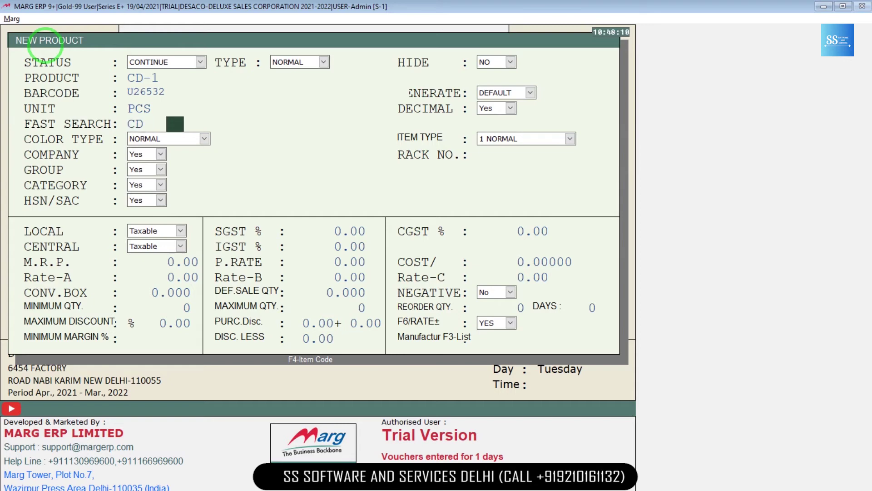
key(Return)
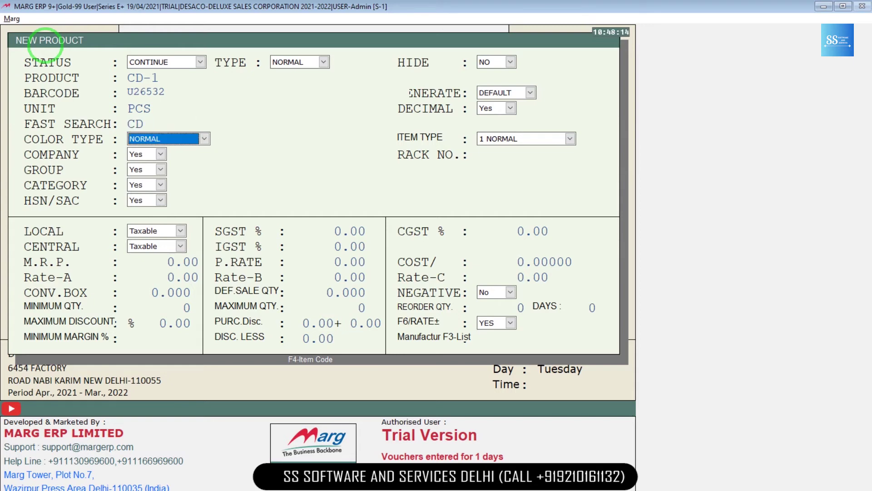
key(Return)
key(Return)
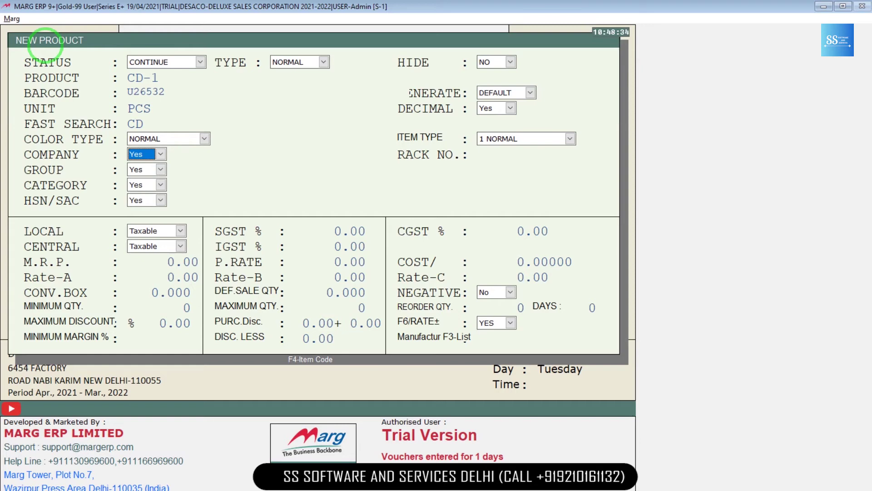
key(Return)
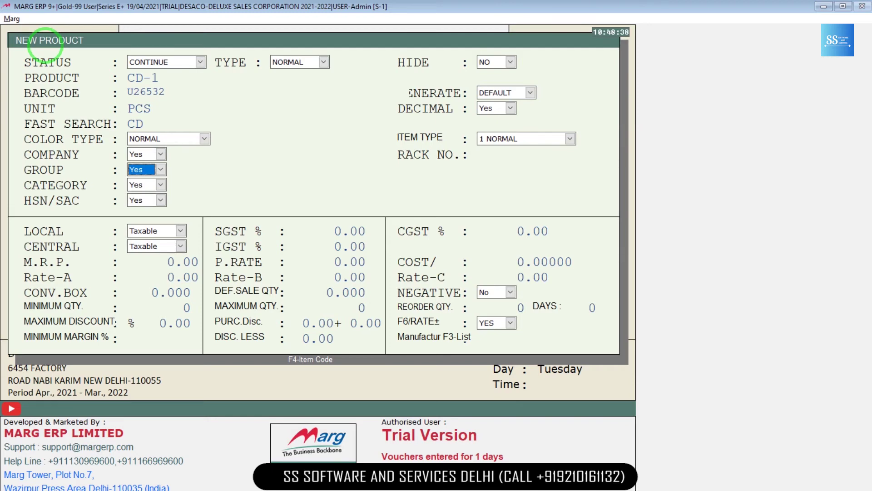
key(Return)
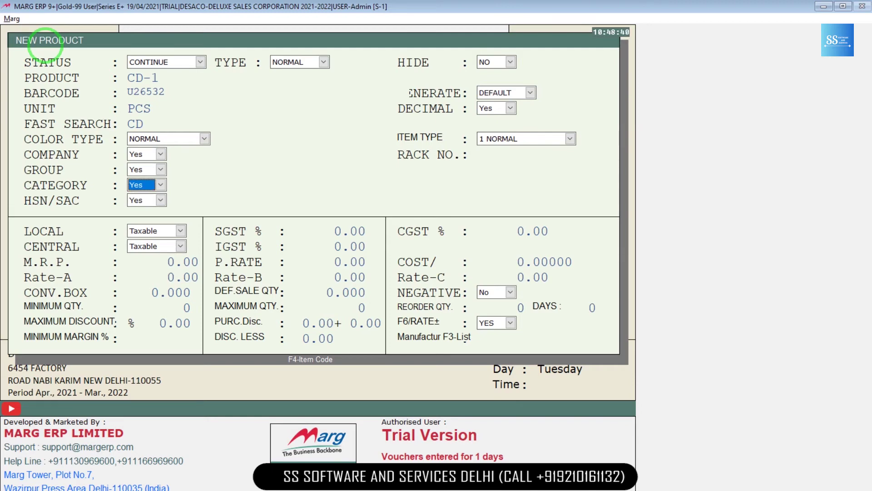
key(Return)
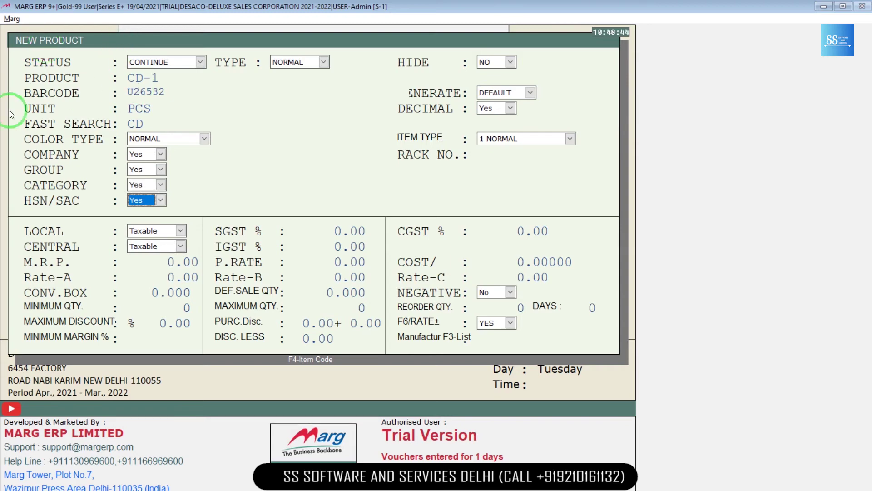
Set HSN/SAC to No for CD-1 and leave the HSN/SAC list without choosing a code.
click(161, 201)
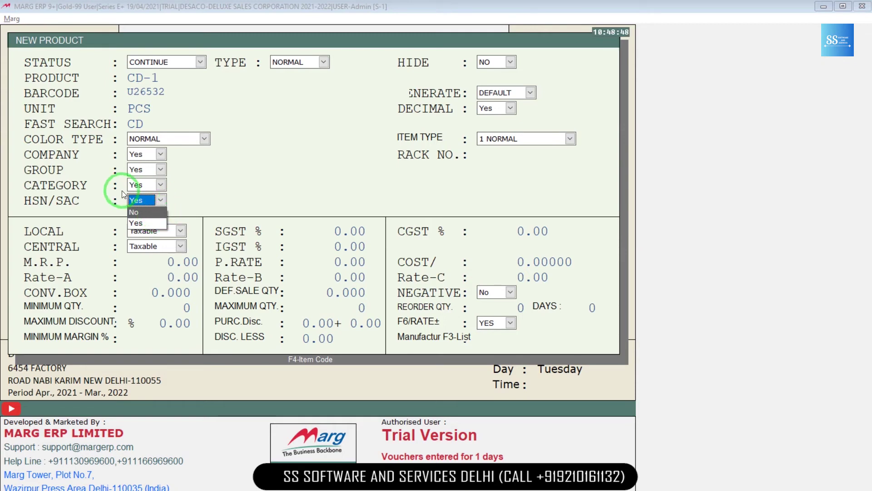
click(162, 202)
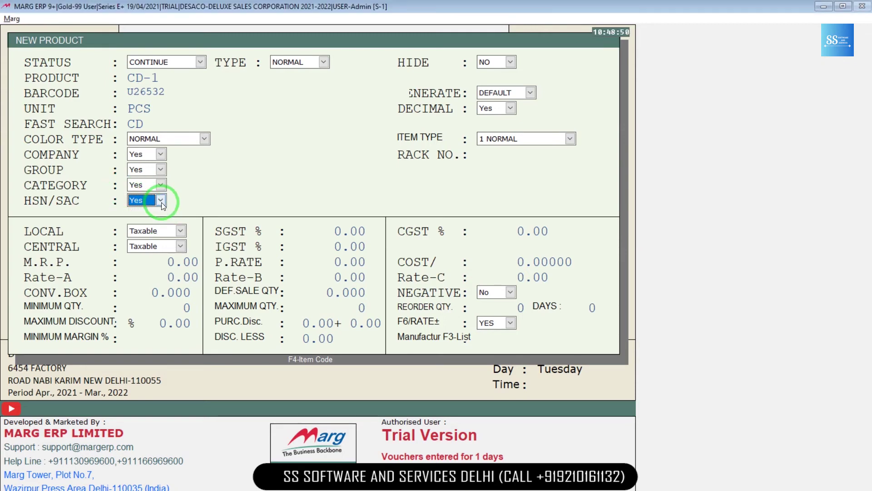
click(161, 201)
key(Up)
key(Return)
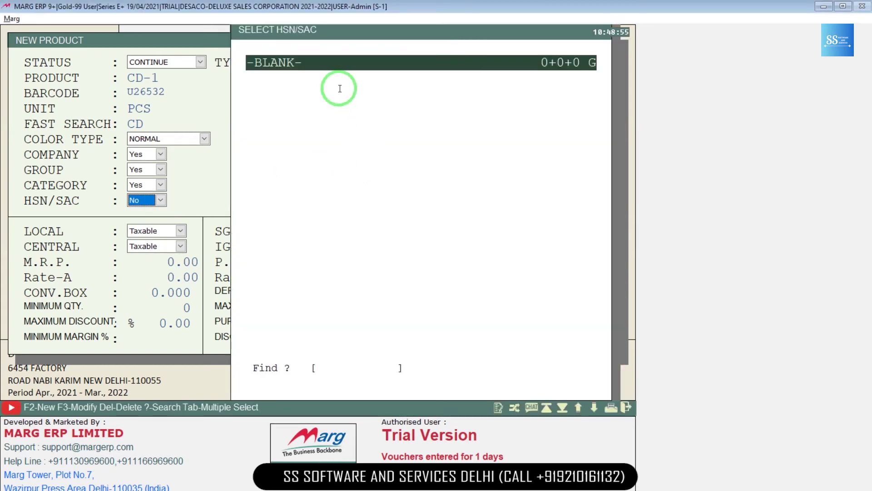
key(Escape)
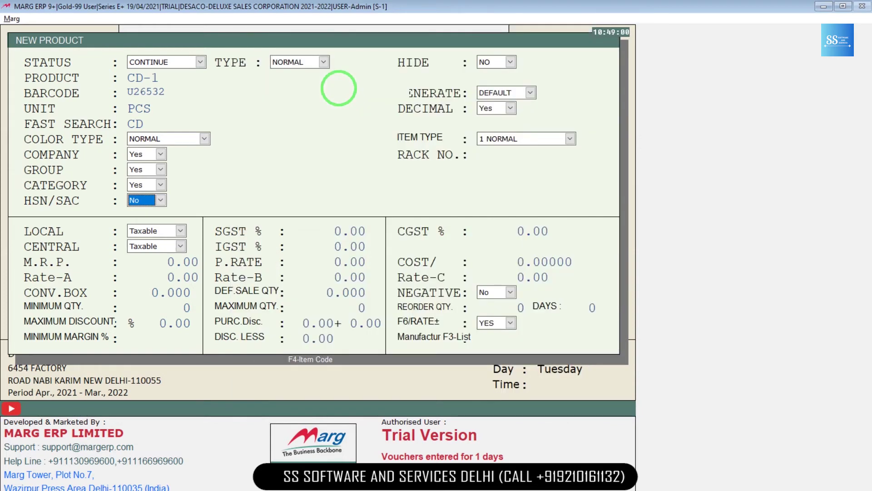
Set both Local and Central tax status of CD-1 to Exempted, leaving the GST percentages and M.R.P. at zero.
key(Return)
key(Down)
key(Return)
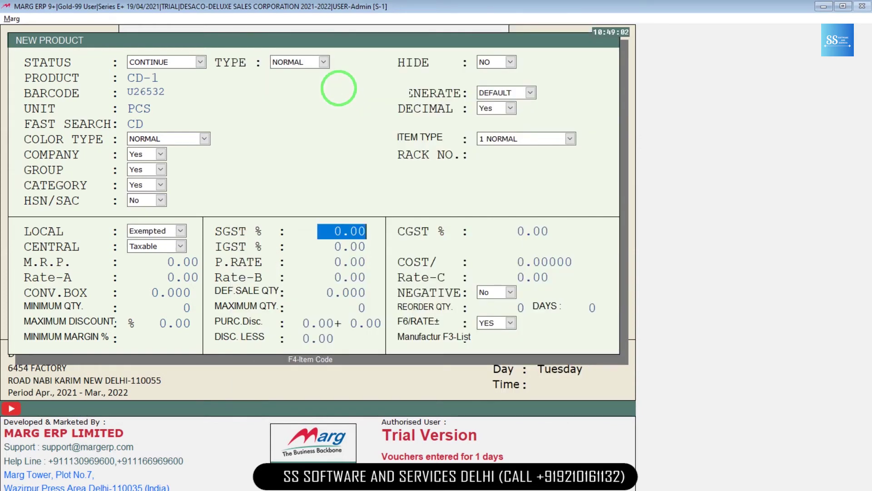
key(Return)
key(Return)
key(Down)
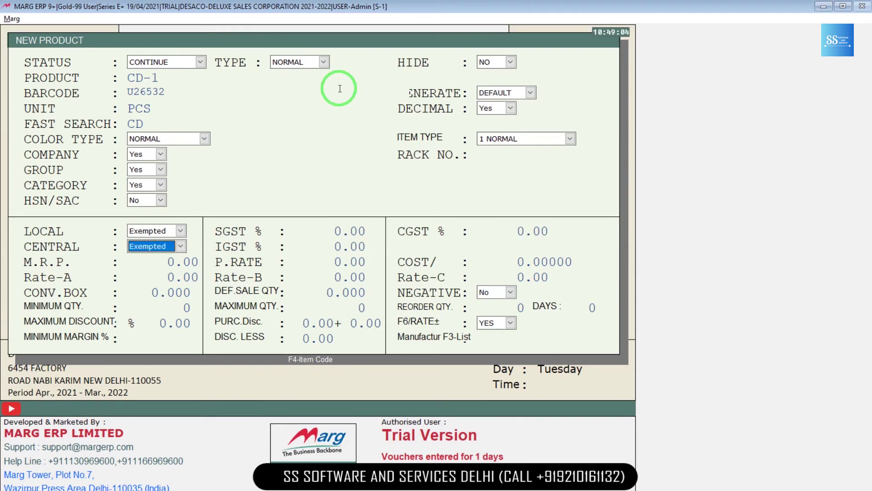
key(Return)
key(Return)
key(Return)
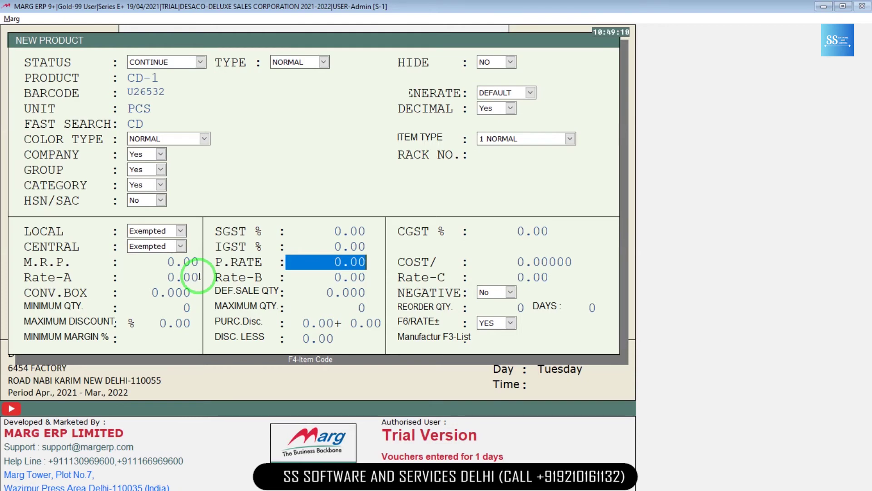
Consult the sample Purchase table for CD-1's prices, and set the purchase rate to 205 and Rate-A to 210.
key(alt+Tab)
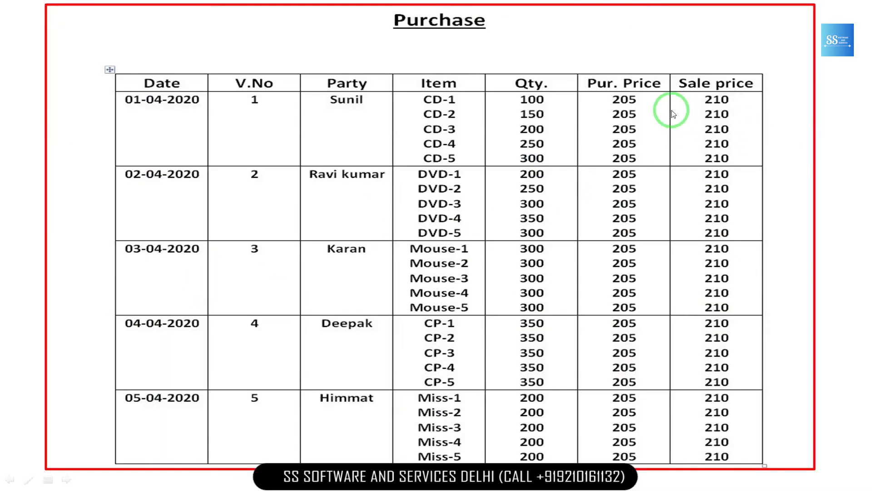
key(alt+Tab)
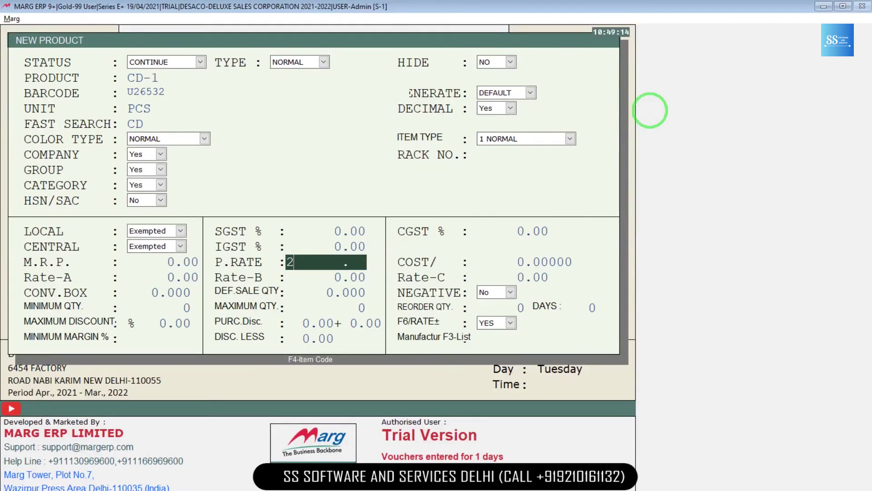
text(205)
key(Return)
key(Return)
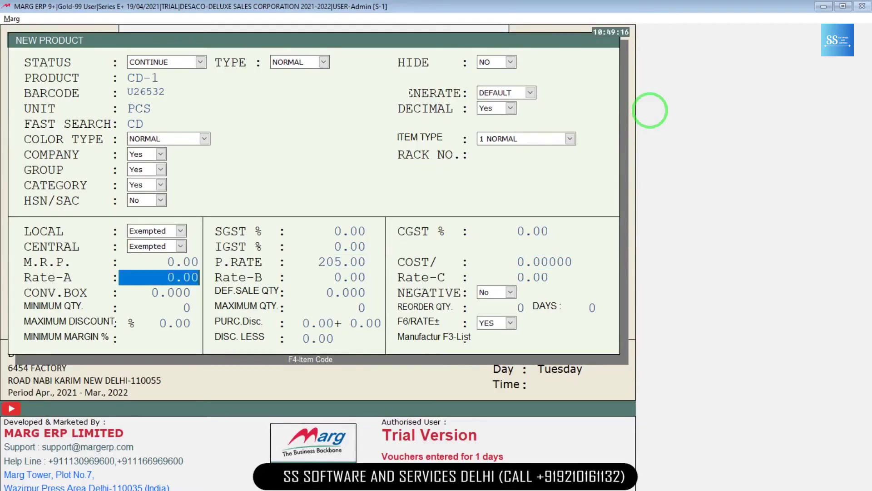
text(210)
key(Return)
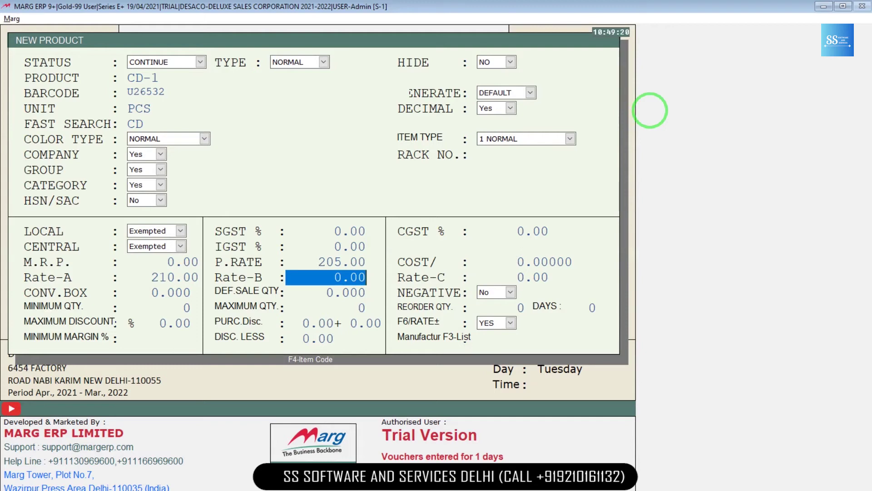
Save the CD-1 product and return to the purchase entry's item list.
key(Escape)
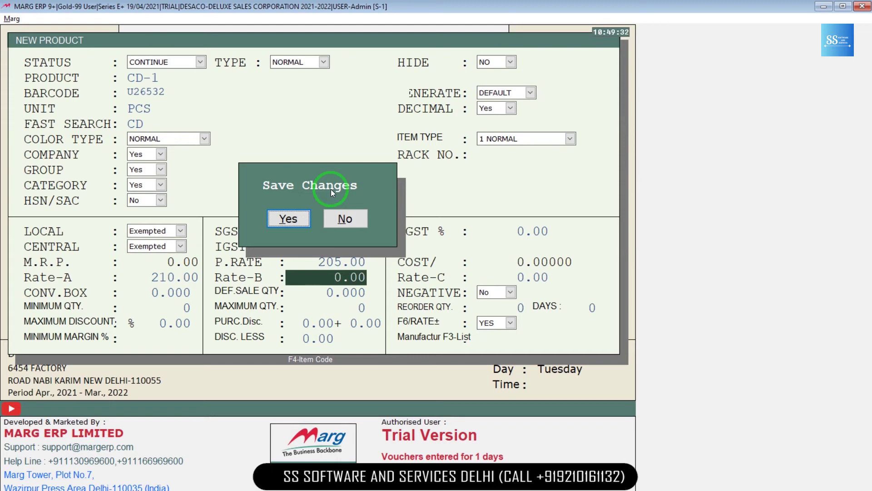
key(Return)
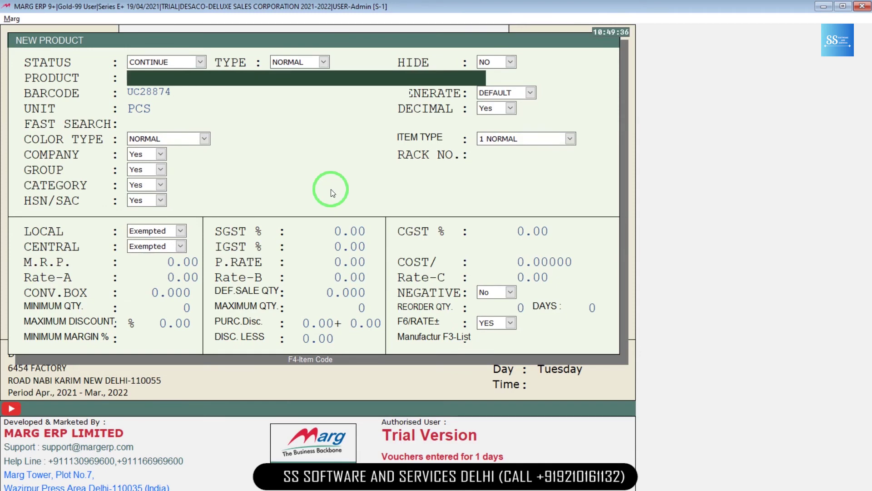
key(Escape)
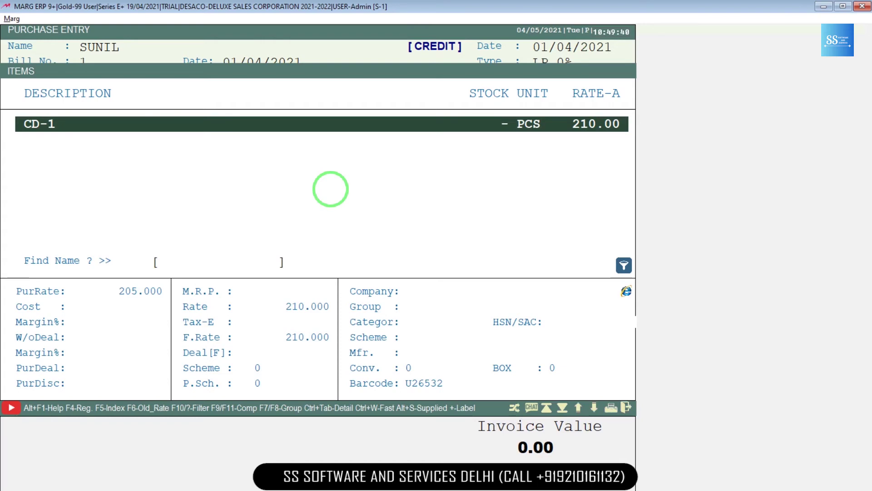
Add CD-1 to the purchase bill with quantity 100 at a purchase rate of 205, following the sample table.
key(Return)
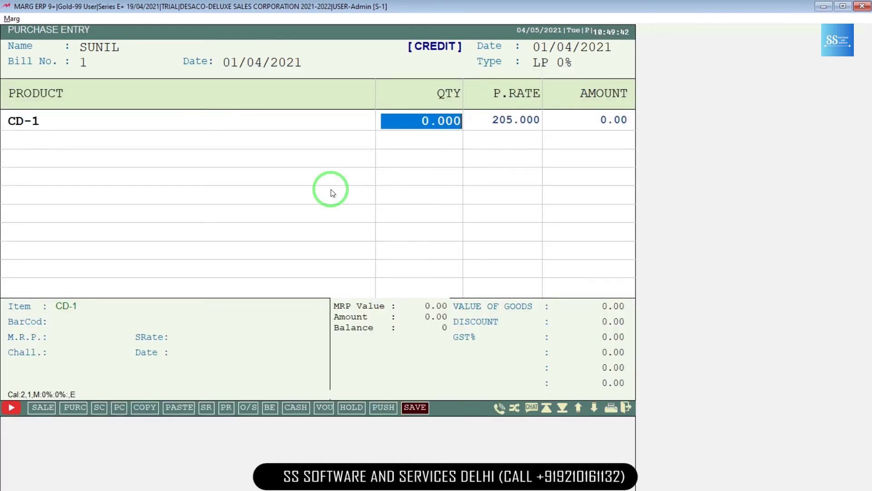
key(alt+Tab)
key(alt+Tab)
text(100)
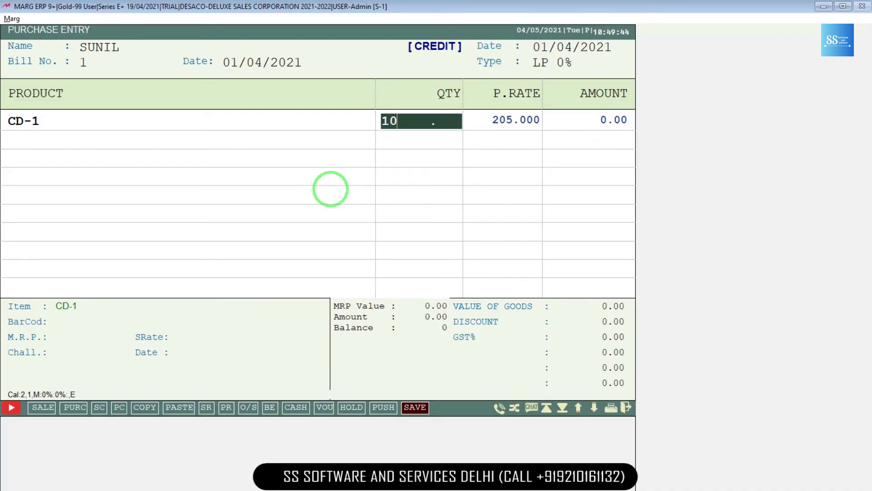
key(Return)
key(Return)
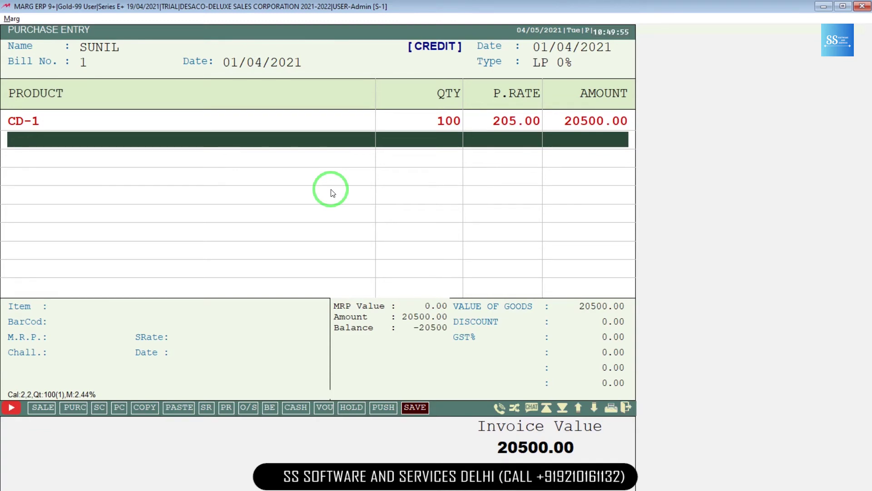
Start another new product from the item list, name it CD-2 and accept the defaults through Category.
key(Return)
key(Return)
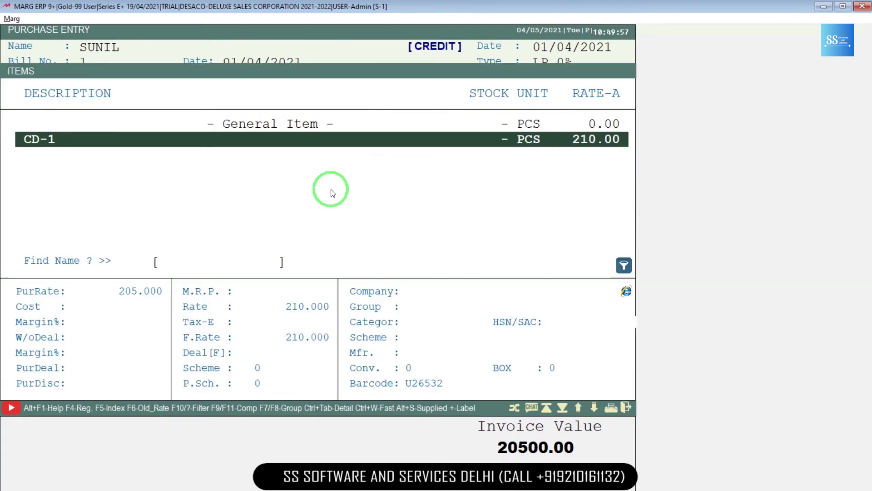
key(F2)
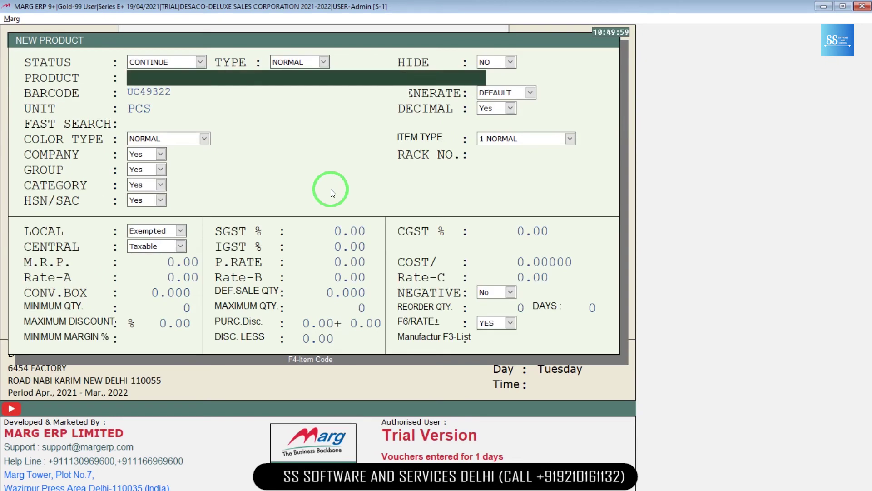
text(CD-2)
key(Return)
key(Return)
key(Return)
key(Return)
key(Return)
key(Return)
key(Return)
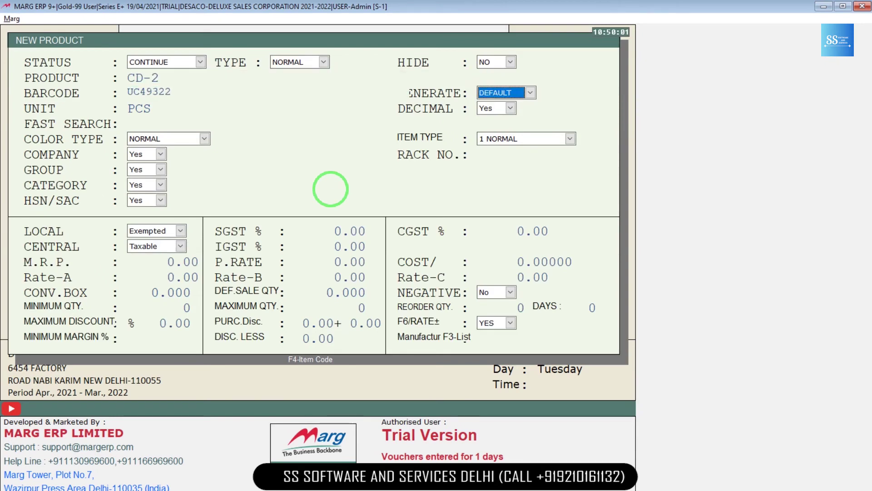
key(Return)
key(Return)
key(Return)
key(Return)
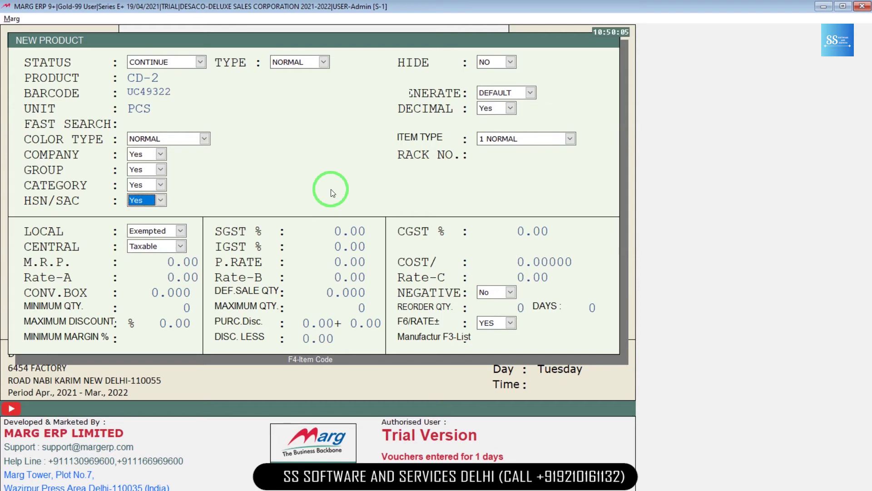
Set HSN/SAC to No for CD-2 and choose the -BLANK- code.
key(space)
key(Up)
key(Return)
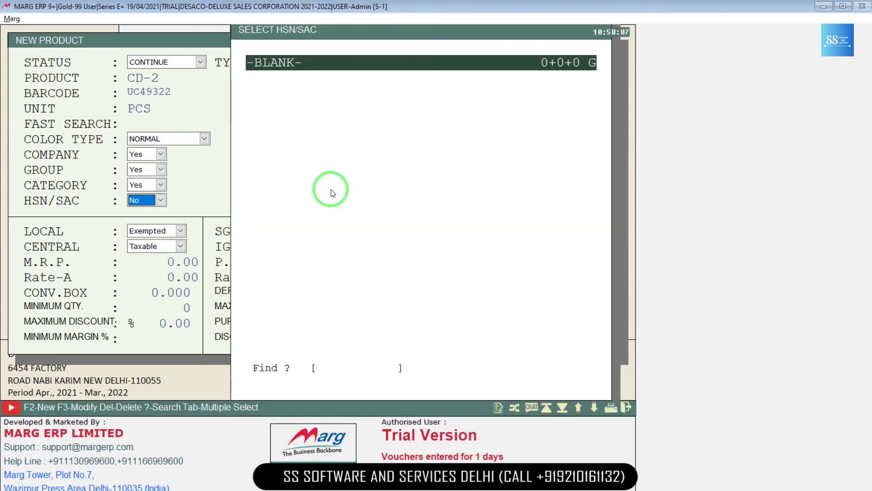
key(Return)
Keep CD-2's Local status as Exempted, set its Central status to Exempted and leave the GST percentages at zero.
key(Return)
key(Return)
key(Return)
key(Return)
key(Return)
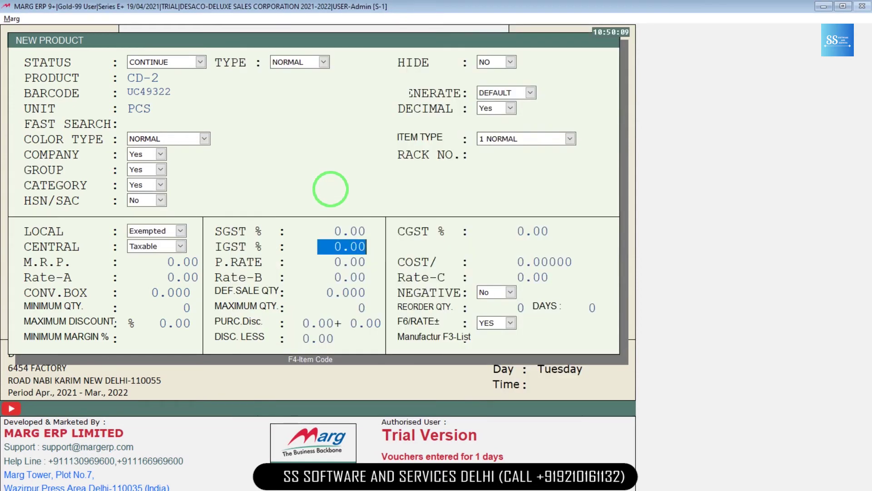
key(Up)
key(e)
key(Return)
key(Return)
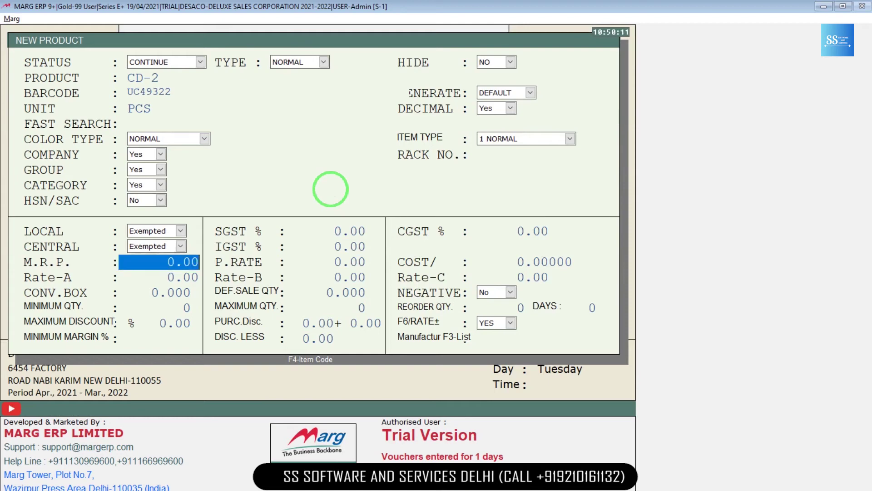
Set CD-2's purchase rate to 205 and Rate-A to 210, and save the product.
key(Return)
text(205)
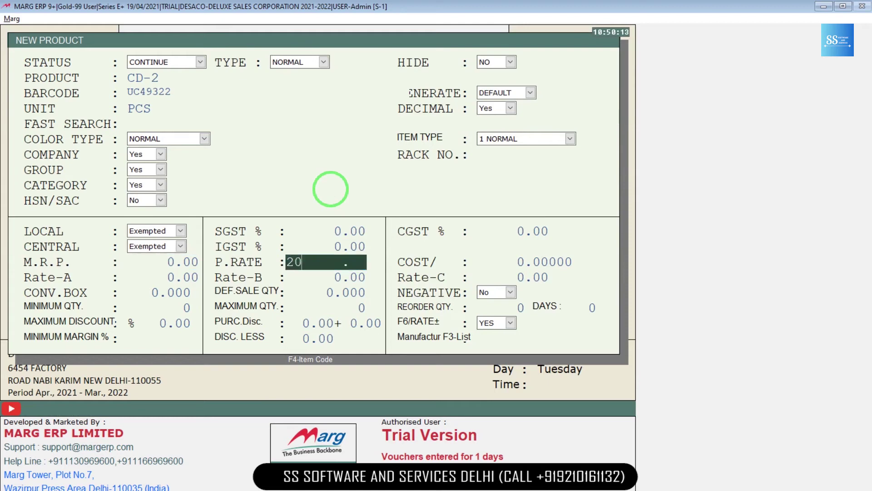
key(Return)
key(Return)
text(210)
key(Return)
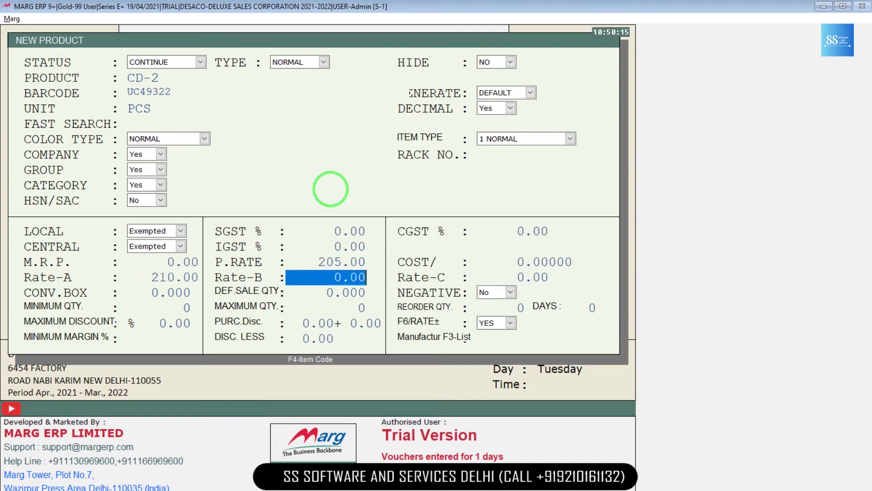
key(Page_Down)
key(Return)
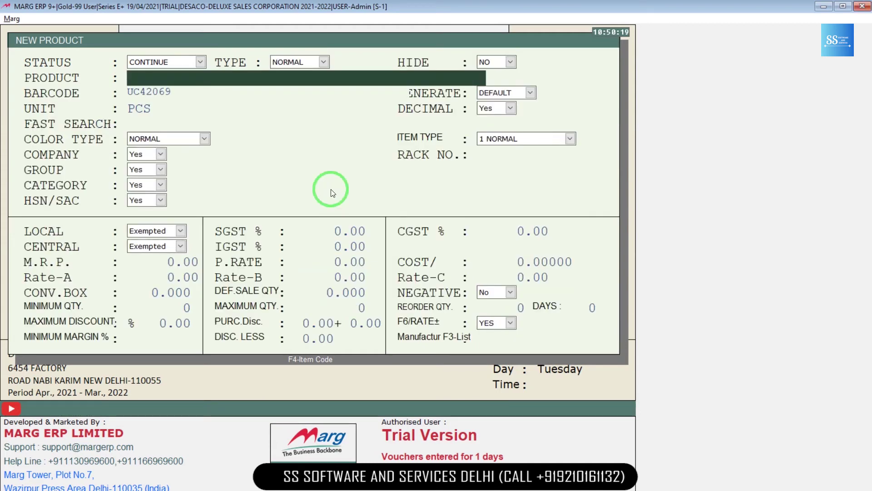
Name the next new product CD-3 and accept the defaults through Category.
text(CD-3)
key(Return)
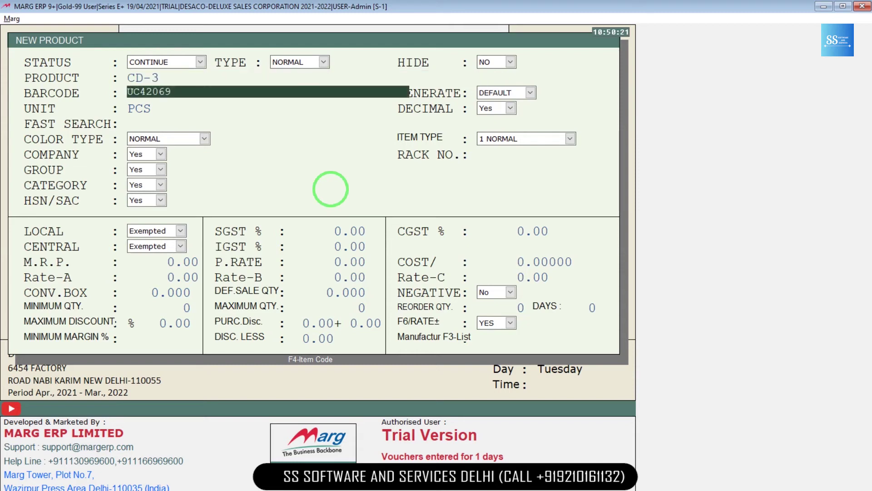
key(Return)
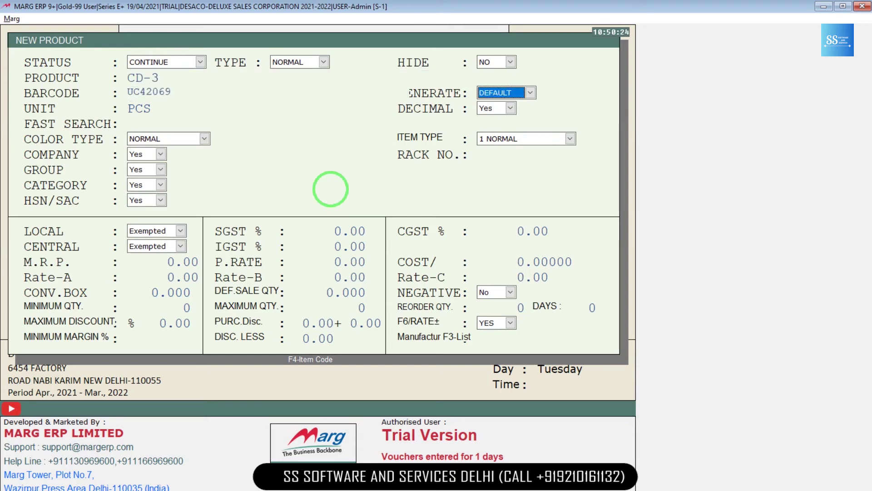
key(Return)
key(Return)
key(Return)
key(Return)
key(Return)
key(Return)
key(Return)
key(Return)
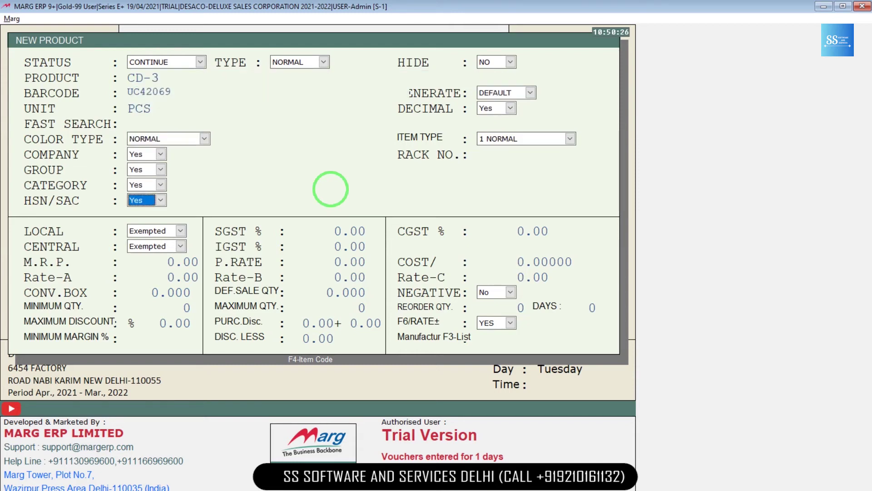
Set HSN/SAC to No for CD-3 and choose the -BLANK- code.
key(space)
key(Up)
key(Return)
key(Return)
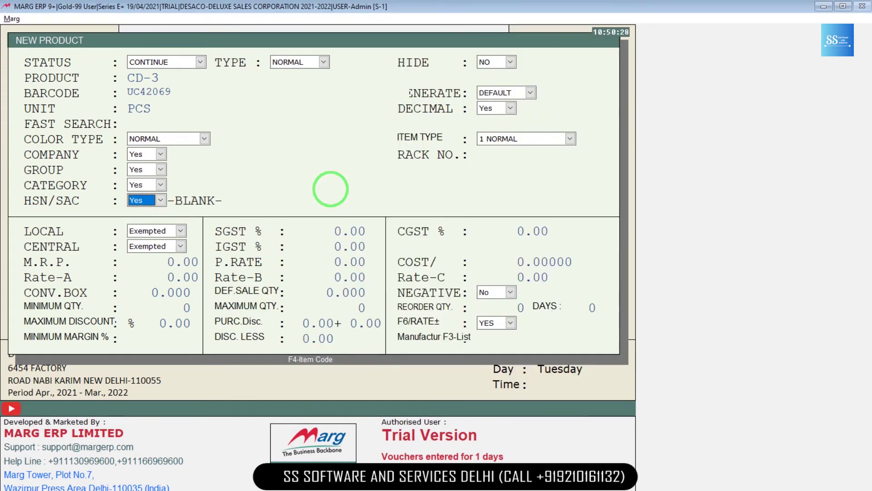
Keep CD-3's tax settings, enter a purchase rate of 205 and a Rate-A of 210, and save the product.
key(Return)
key(Return)
text(205)
key(Return)
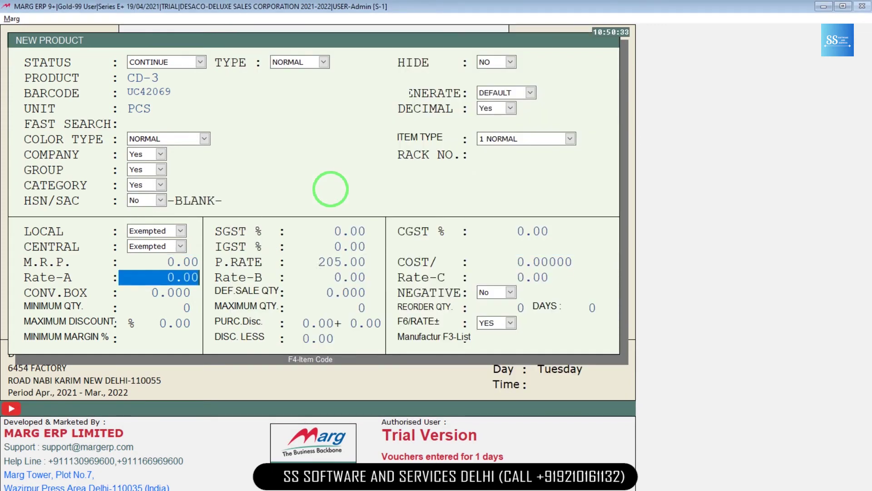
text(20)
key(BackSpace)
text(10)
key(Return)
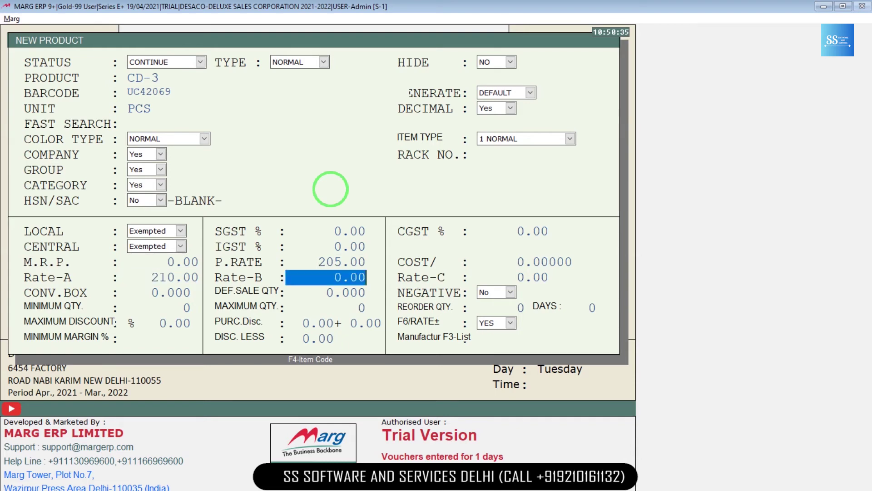
key(Escape)
key(Return)
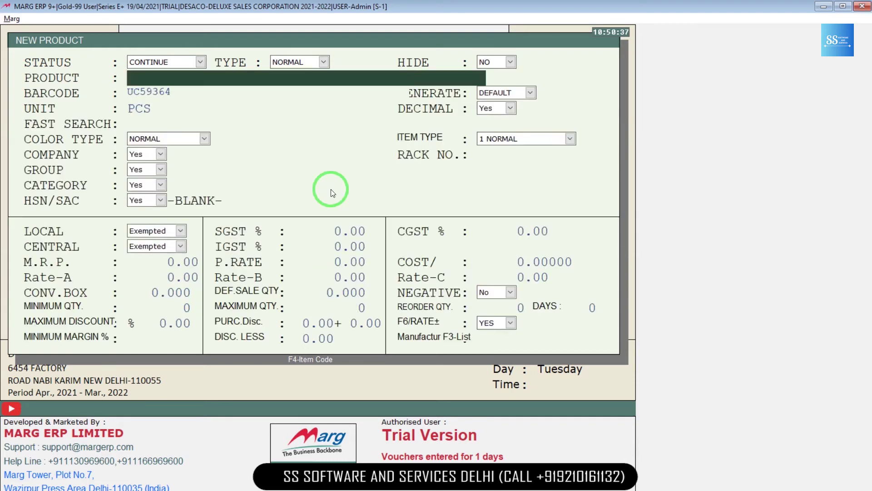
Name the next new product CD-4 and accept the defaults through Category.
text(CD-4)
key(Return)
key(Return)
key(Return)
key(Return)
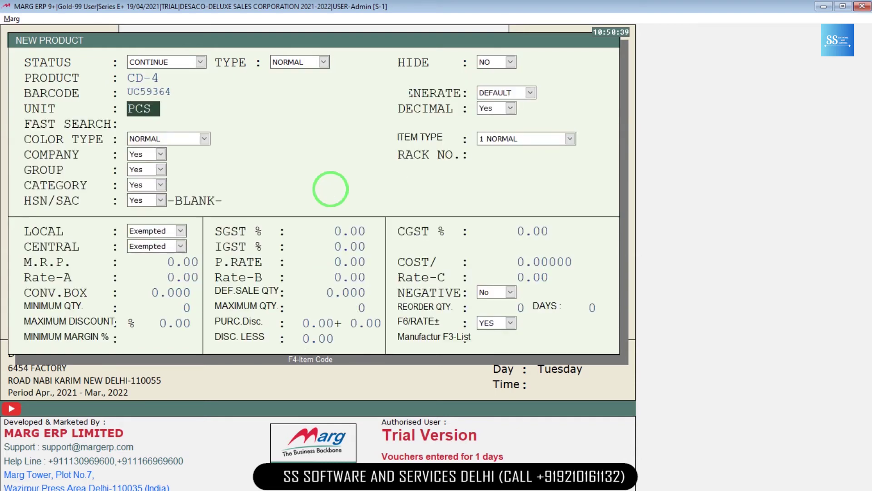
key(Return)
key(Return)
key(Return)
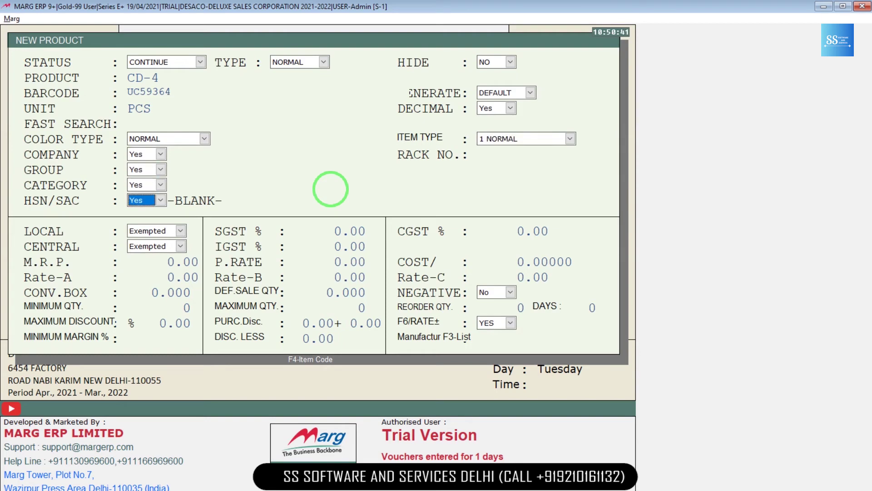
Set CD-4's HSN/SAC to No with the -BLANK- code and keep its Local and Central status as Exempted.
key(Up)
key(Up)
key(Return)
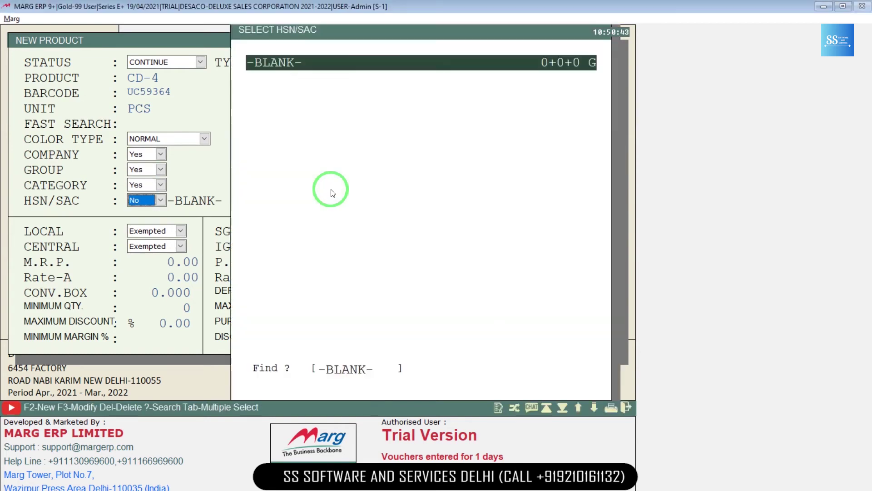
key(Return)
key(Return)
key(Return)
key(Return)
key(Return)
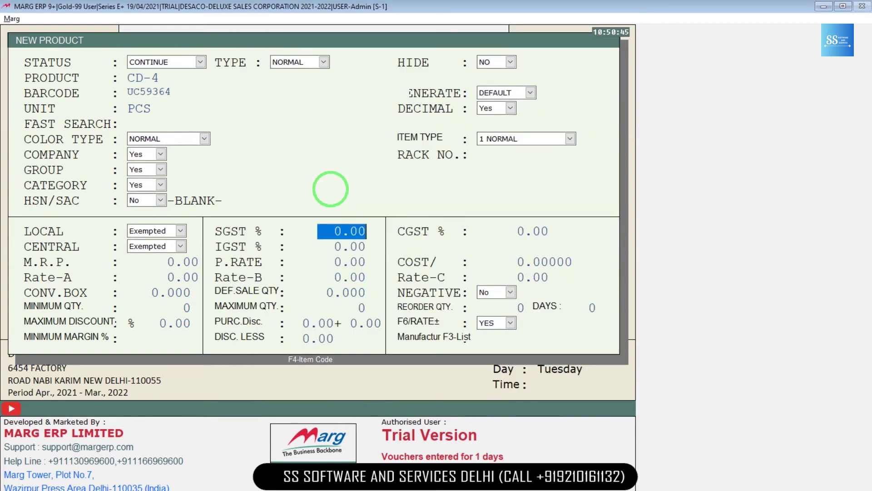
Set CD-4's purchase rate to 205 and Rate-A to 210, and save the product.
key(Return)
key(Return)
text(205)
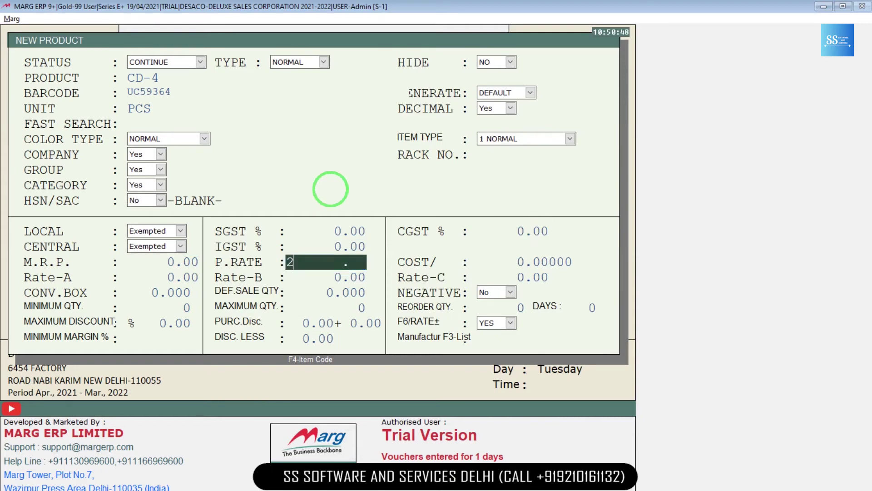
key(Return)
key(Return)
text(210)
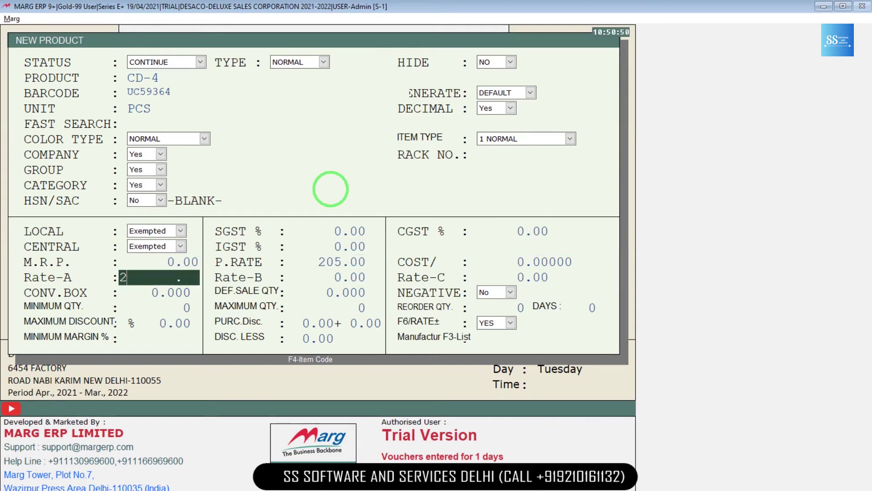
key(Return)
key(Page_Down)
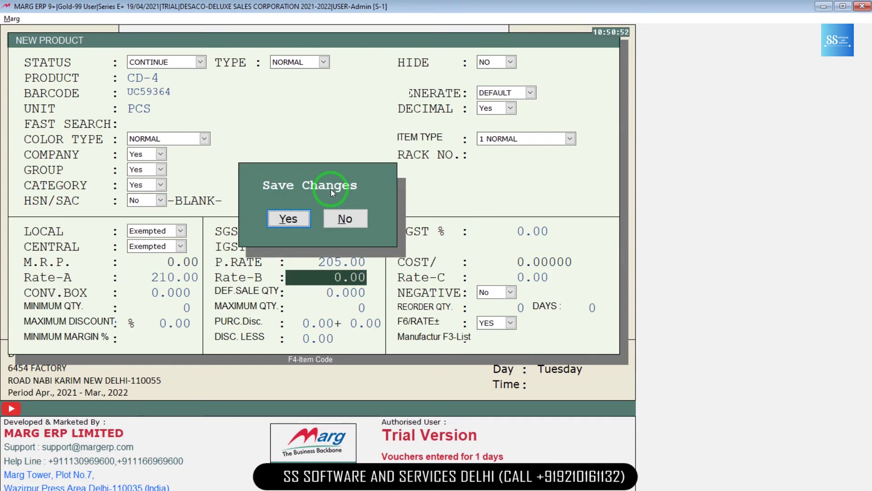
key(Return)
Name the next new product CD-5 and accept the defaults through Category.
text(CD-5)
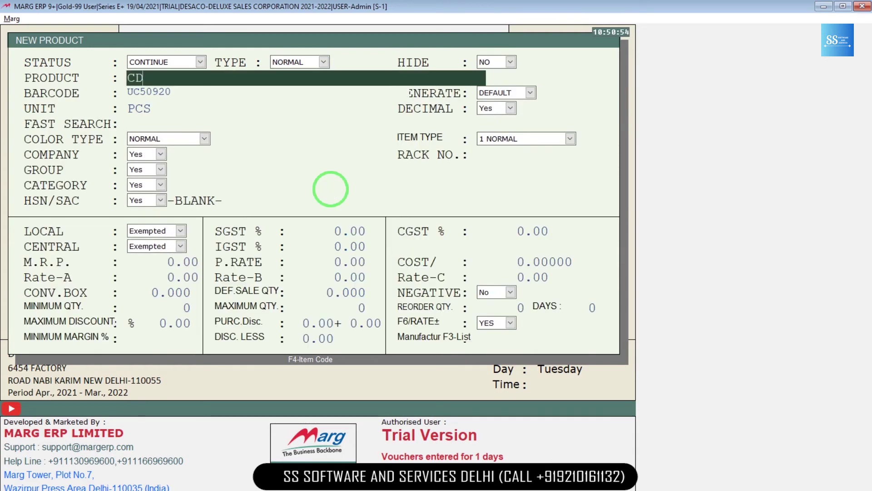
key(Return)
key(Return)
key(Return)
key(Return)
key(Return)
key(Return)
key(Return)
key(Return)
key(Return)
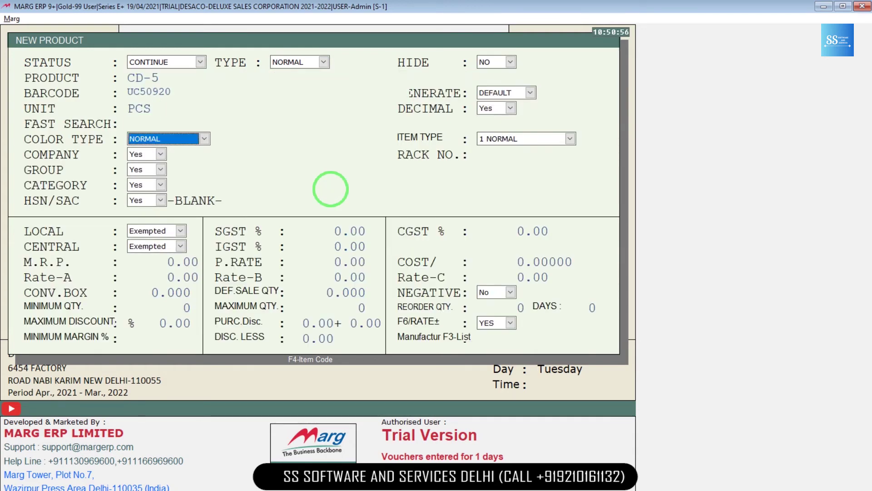
Set CD-5's HSN/SAC to No with the -BLANK- code, keeping Local and Central Exempted and the GST percentages at zero.
key(space)
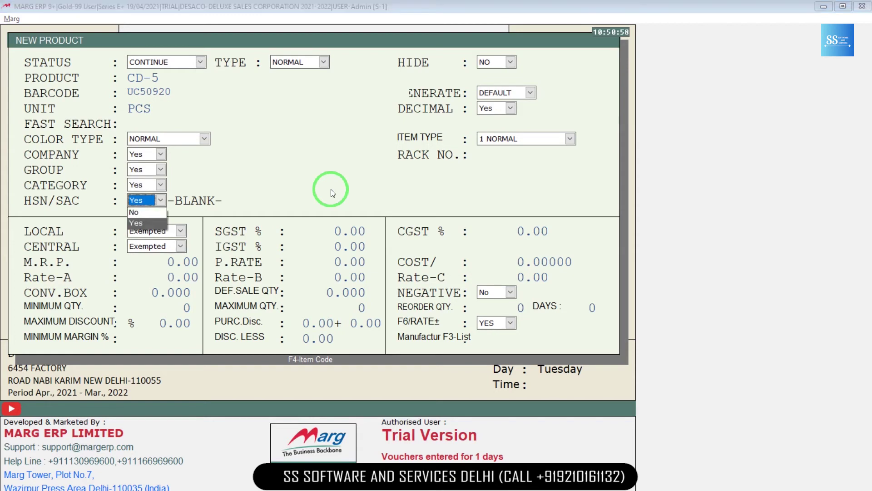
key(Up)
key(Return)
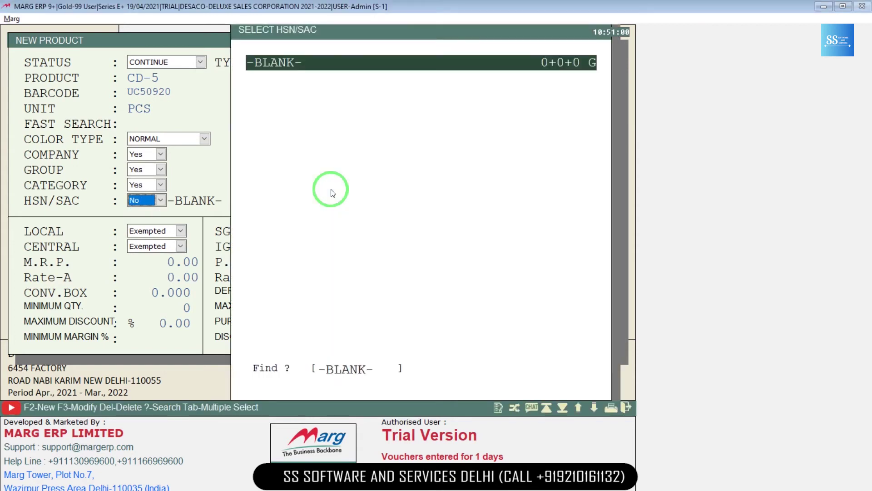
key(Return)
key(Return)
key(Return)
key(Return)
key(Return)
key(Return)
key(Return)
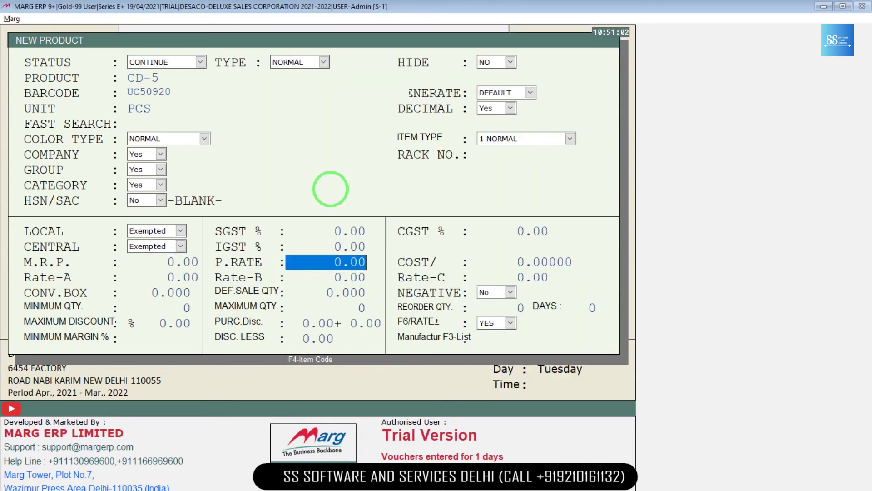
Set CD-5's purchase rate to 205 and Rate-A to 210, and save the product.
text(205)
key(Return)
text(210)
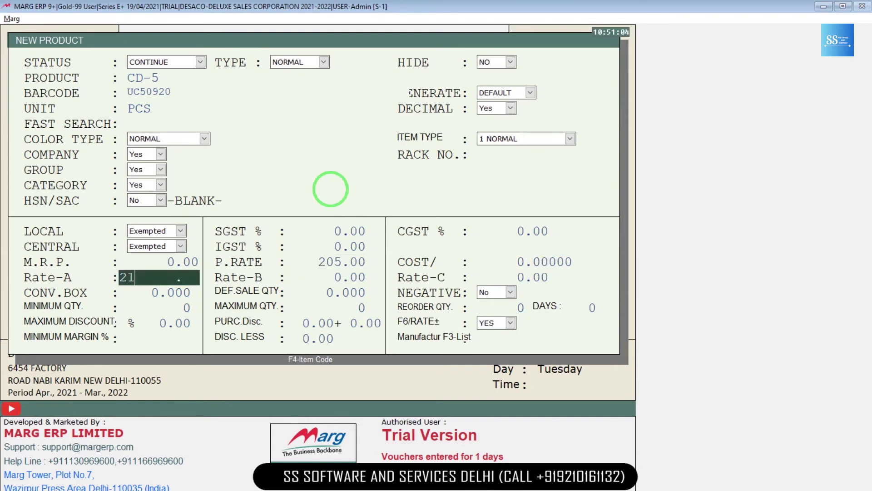
key(Return)
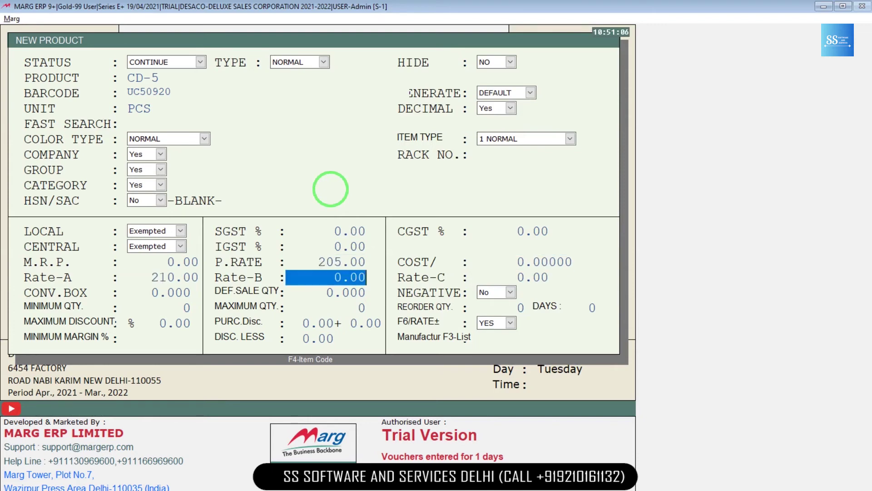
key(Page_Down)
key(Return)
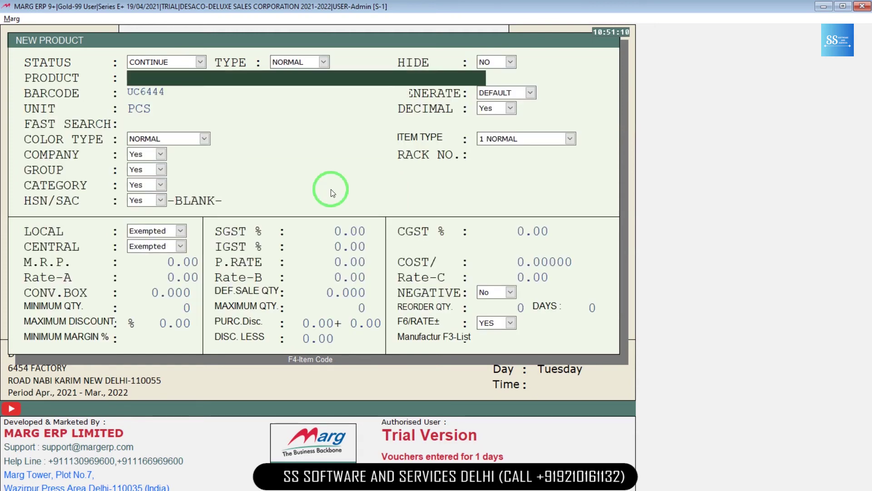
Leave the empty new product form and add CD-2 to the purchase bill with quantity 150 at a purchase rate of 205.
key(Escape)
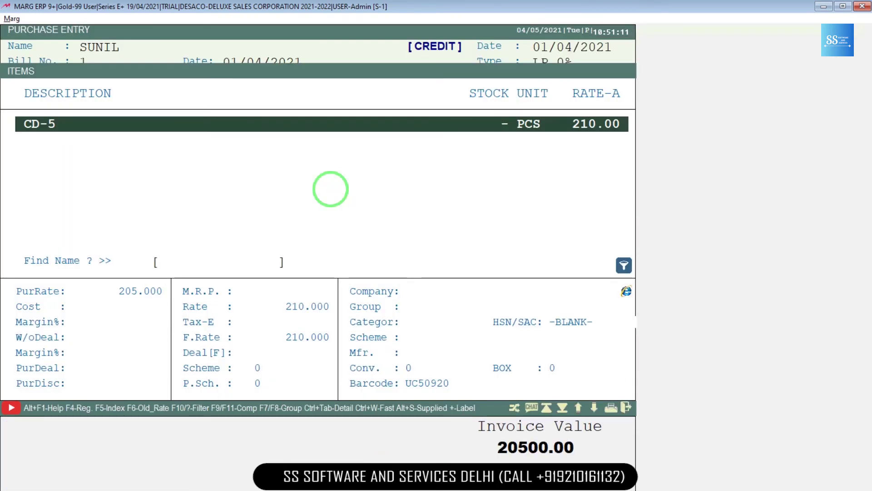
key(Escape)
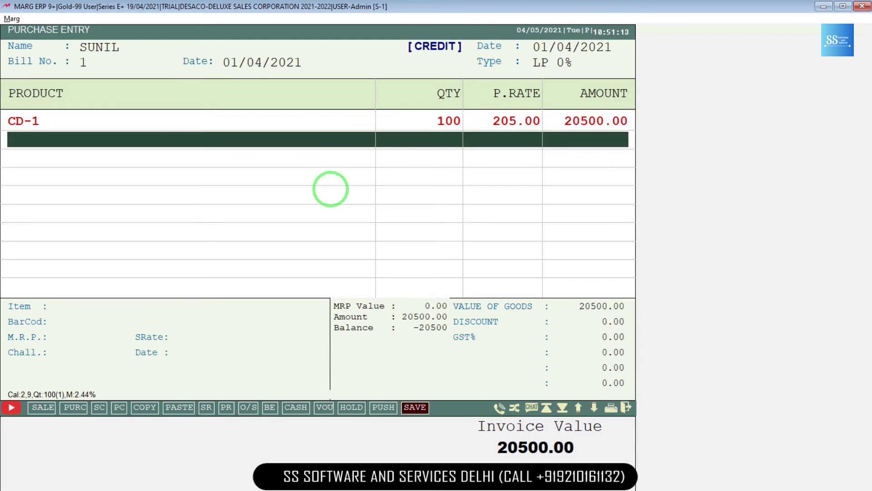
key(Return)
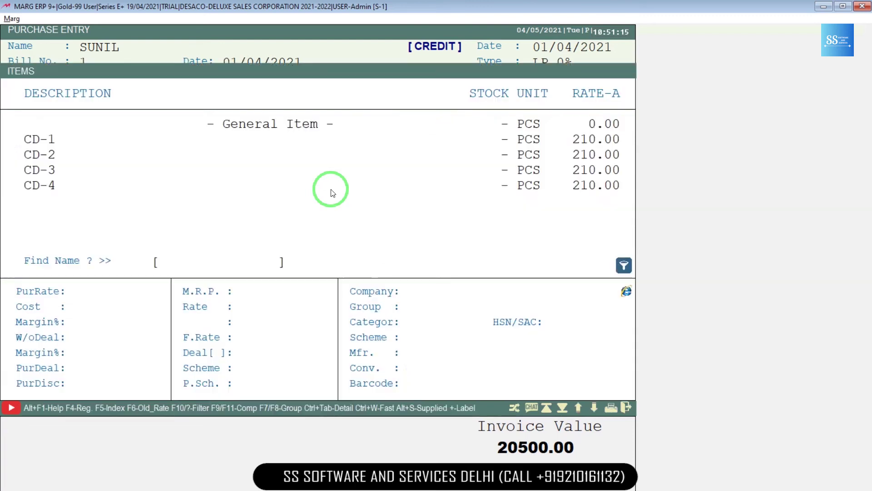
key(Down)
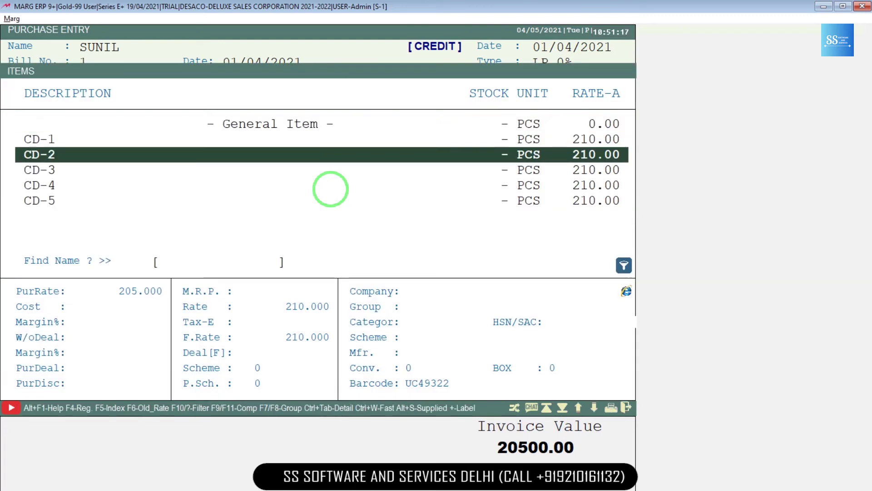
key(Return)
text(150)
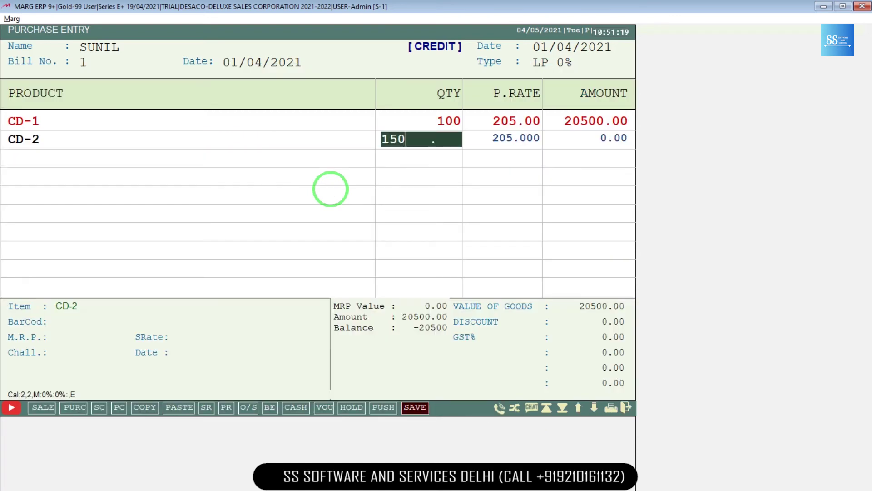
key(Return)
key(Return)
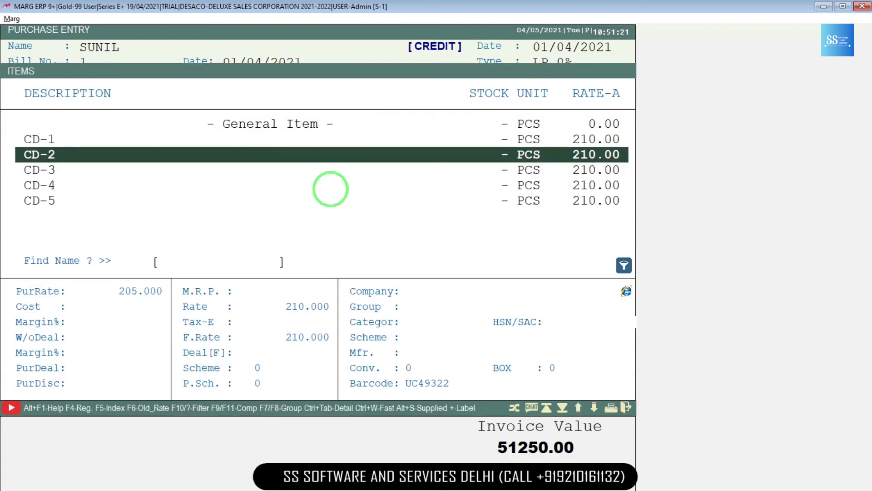
Add CD-3 to the purchase bill with quantity 200 at a purchase rate of 205.
key(Down)
key(Return)
key(Return)
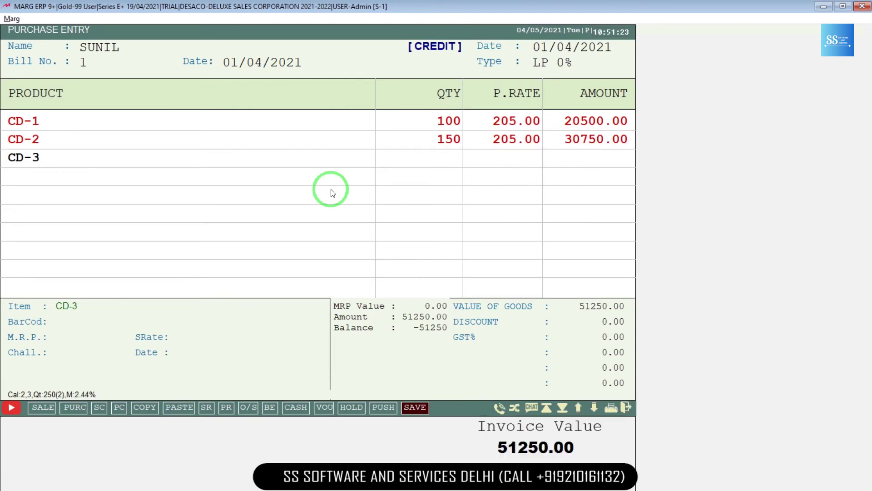
key(Return)
key(Return)
Add CD-4 to the purchase bill with quantity 250 at a purchase rate of 205.
key(Down)
key(Return)
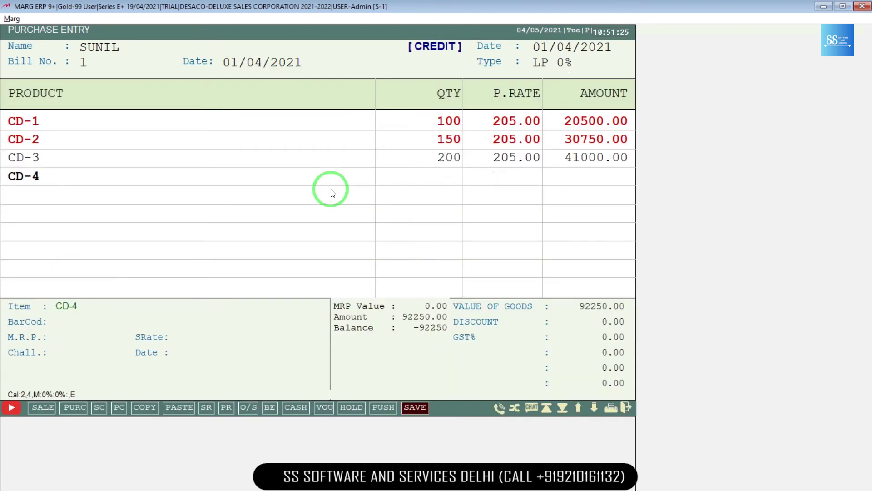
text(250)
key(Return)
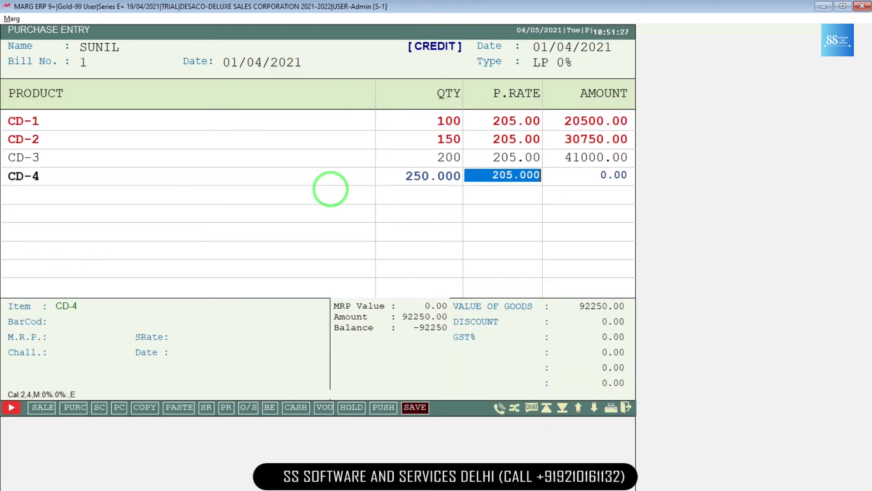
key(Return)
key(Return)
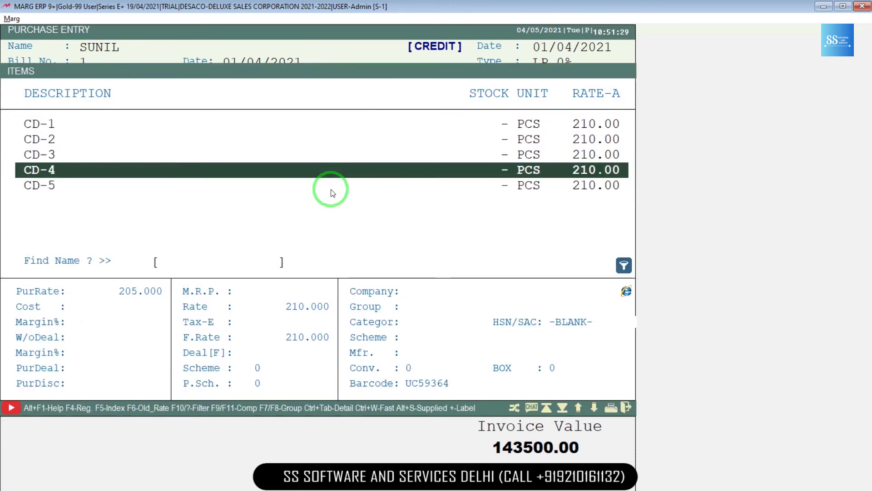
Add CD-5 to the purchase bill with quantity 300 at a purchase rate of 205.
key(Down)
key(Return)
text(300)
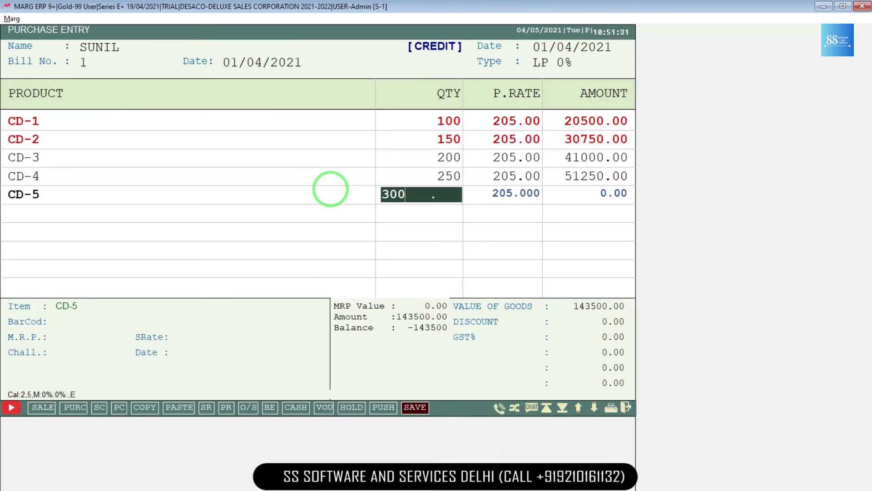
key(Return)
key(Return)
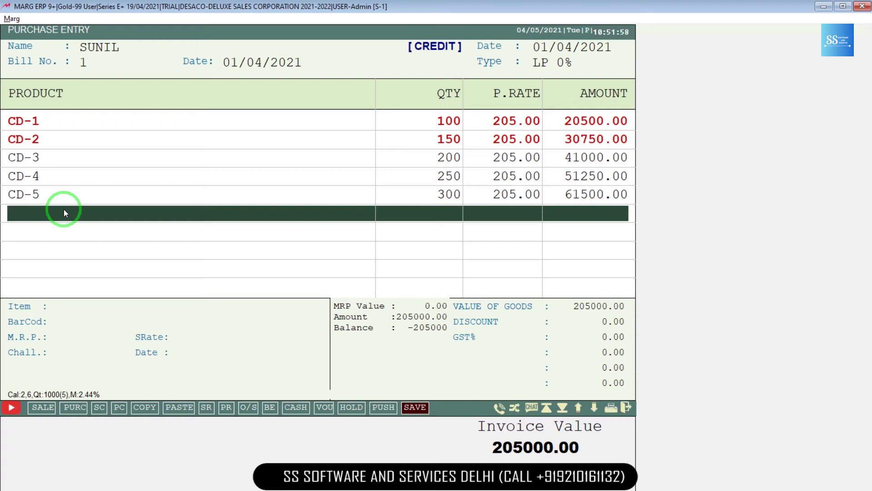
Finish the item entry, allow rates, deals and discounts to change on quantity basis, and decline the tax summary.
key(Escape)
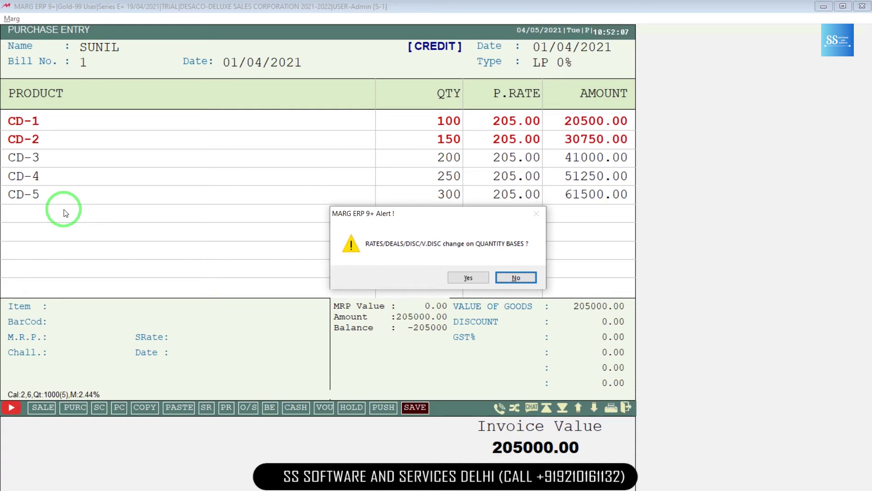
key(Left)
key(Return)
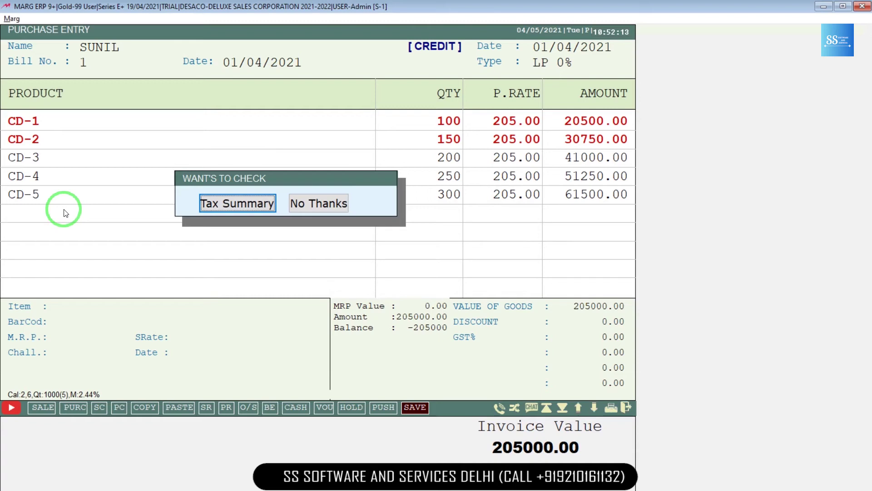
key(Right)
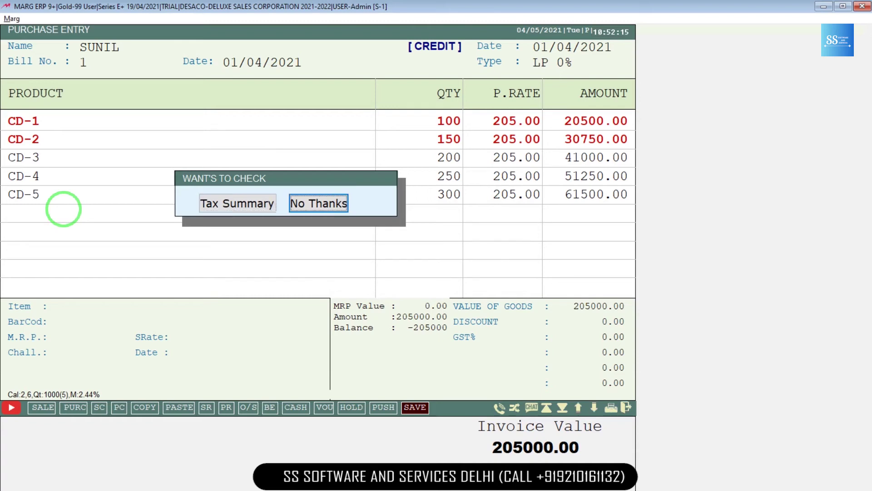
key(Return)
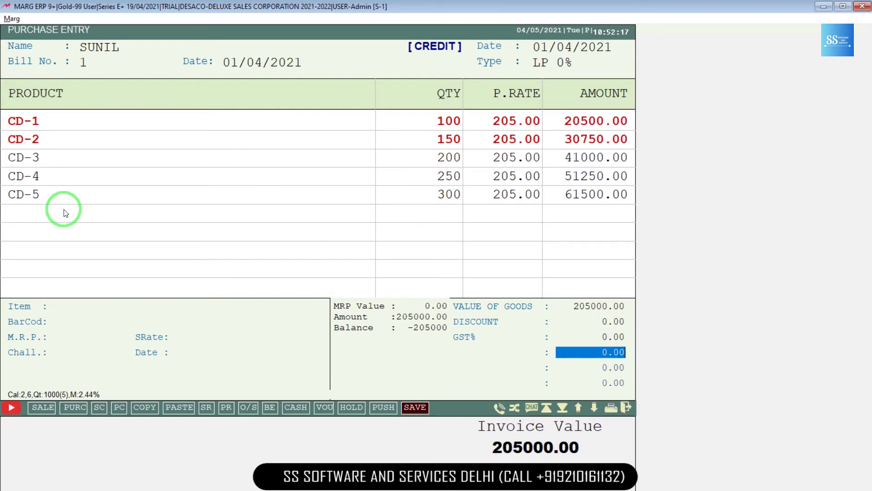
Accept zero bill charges and land cost, leave the bill details blank, and close the bill without printing copies.
key(Return)
key(Return)
key(Return)
key(Return)
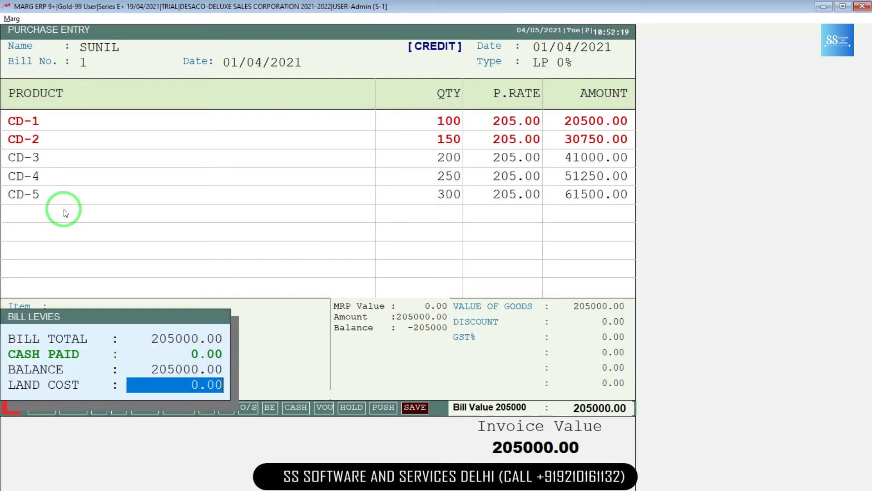
key(Return)
key(Return)
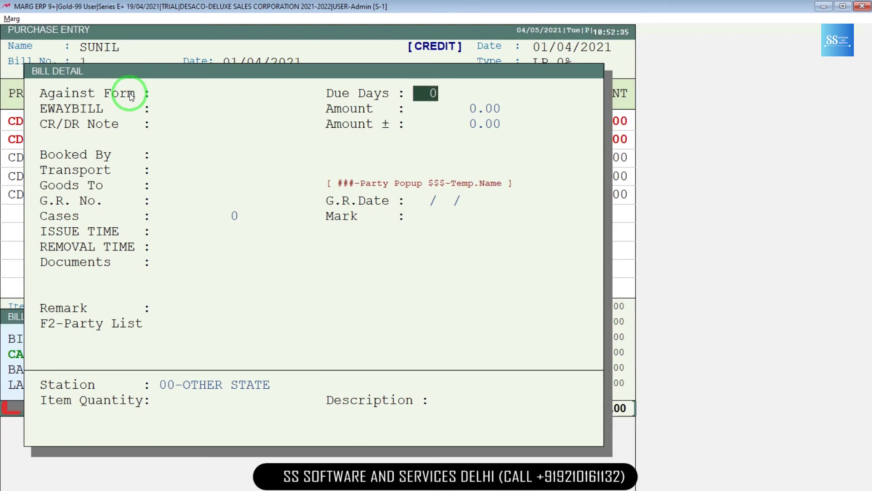
key(Escape)
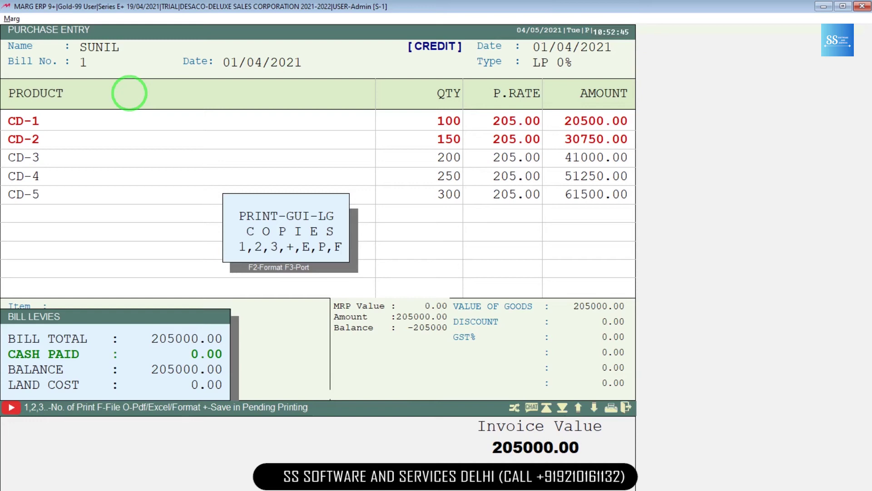
key(Escape)
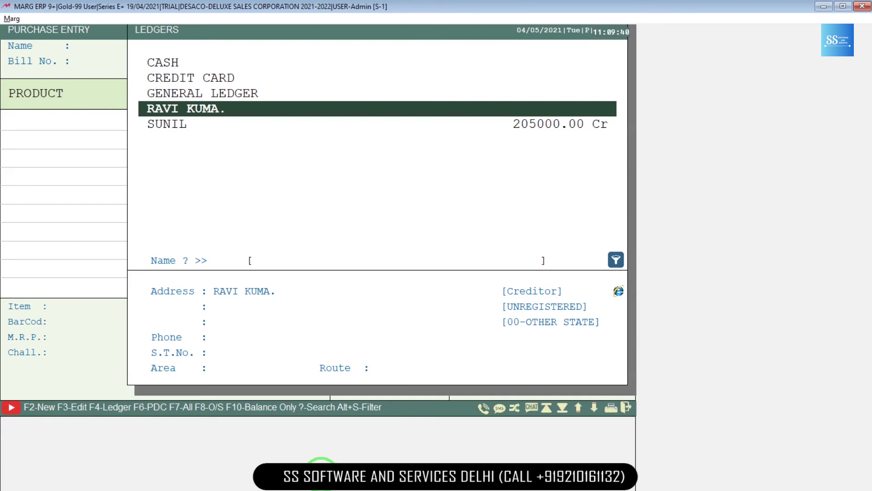
Date the new purchase bill 02/04/2021 and allow the mismatch with the current date.
key(Escape)
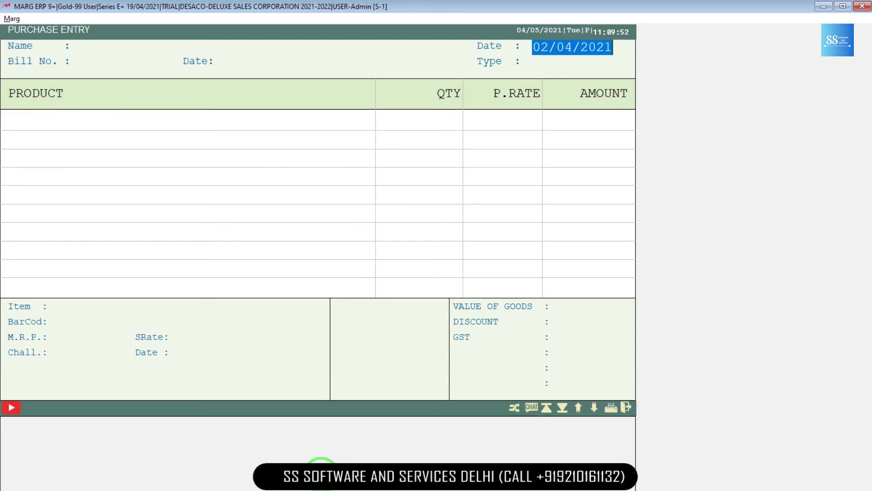
key(alt+Tab)
key(alt+Tab)
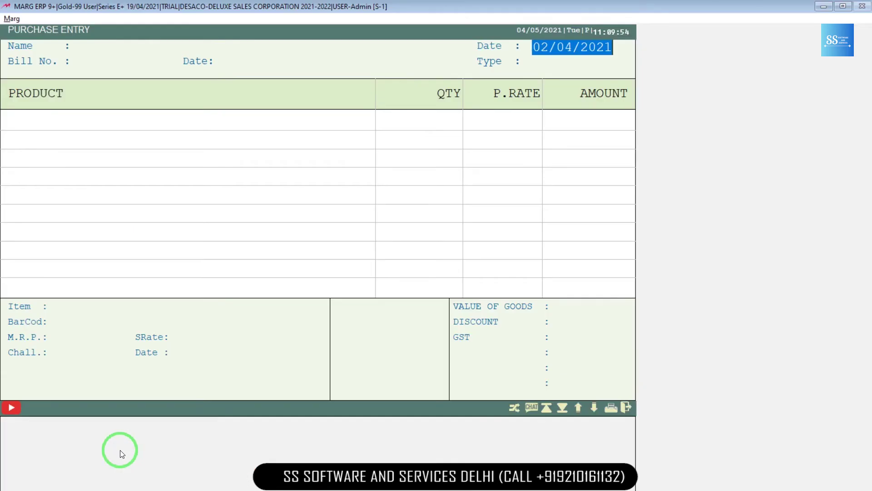
key(Return)
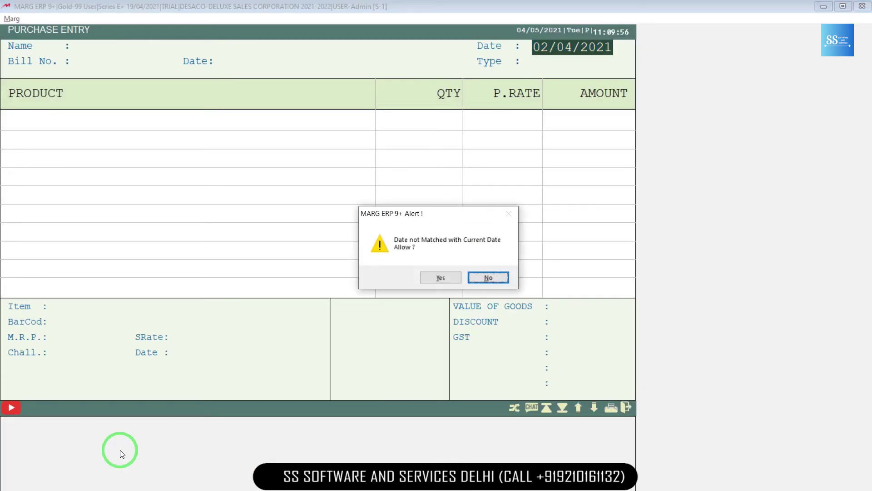
key(Left)
key(Return)
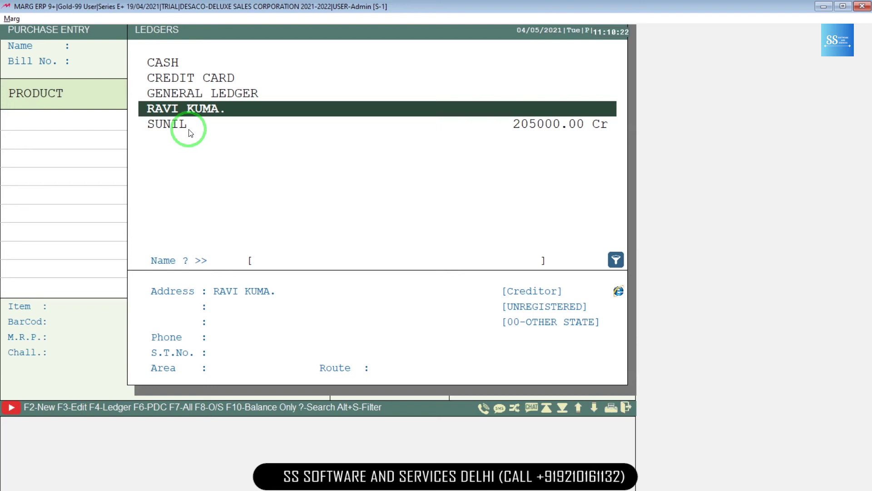
Correct the highlighted supplier's misspelled ledger name by replacing the trailing period with R, and save the ledger.
key(F3)
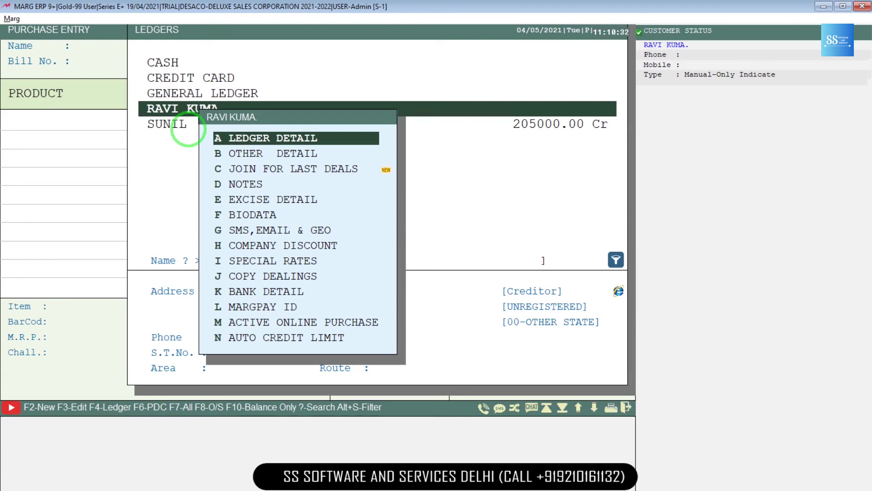
key(Return)
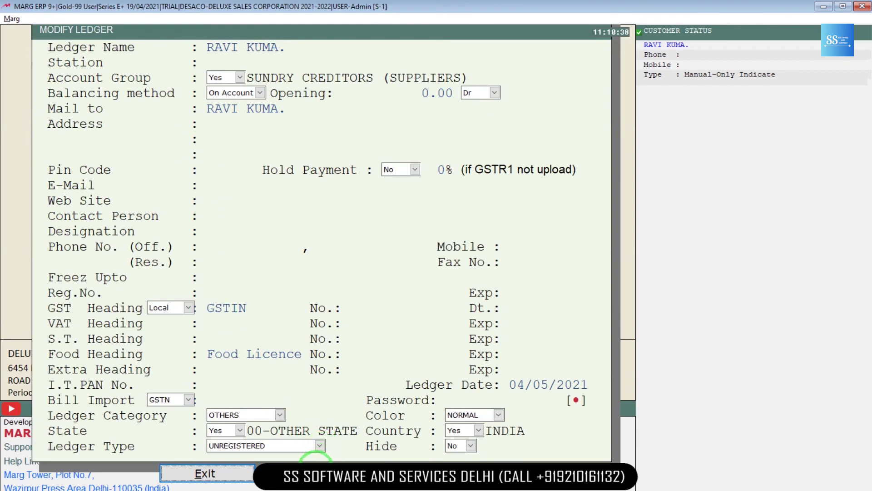
click(290, 47)
key(BackSpace)
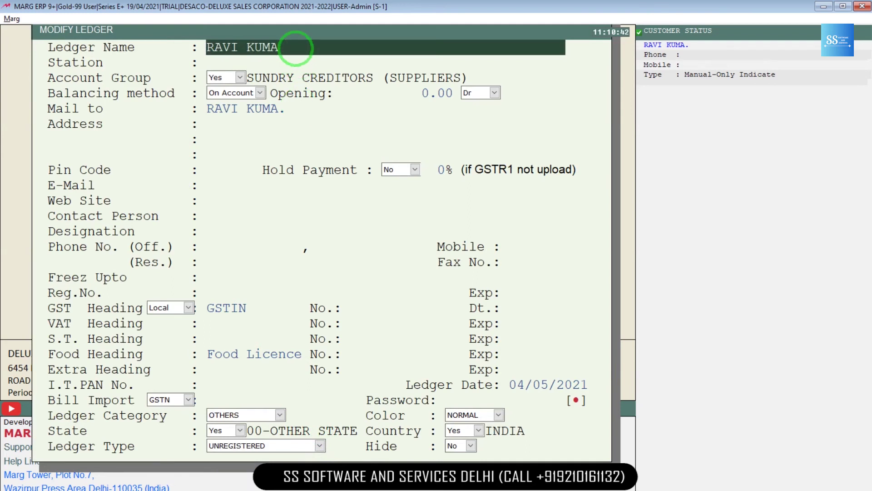
text(R)
key(Return)
key(Return)
key(Return)
key(Return)
key(Return)
key(Return)
key(Return)
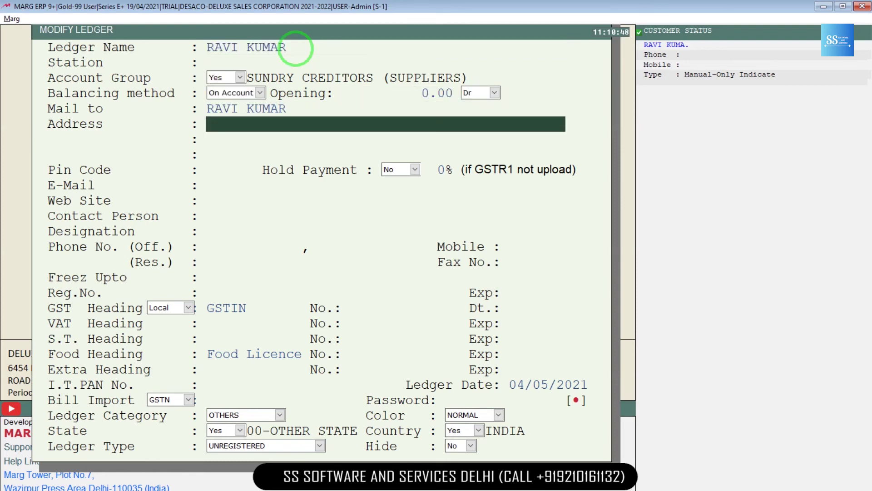
key(ctrl+w)
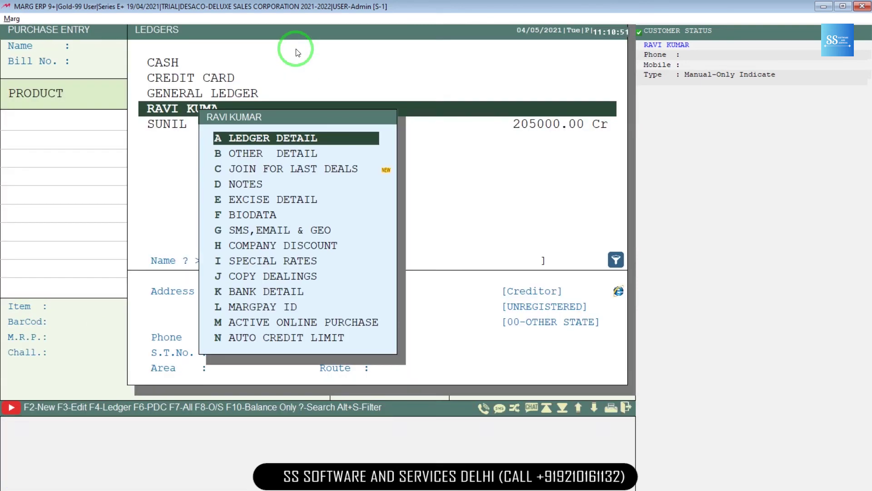
key(Escape)
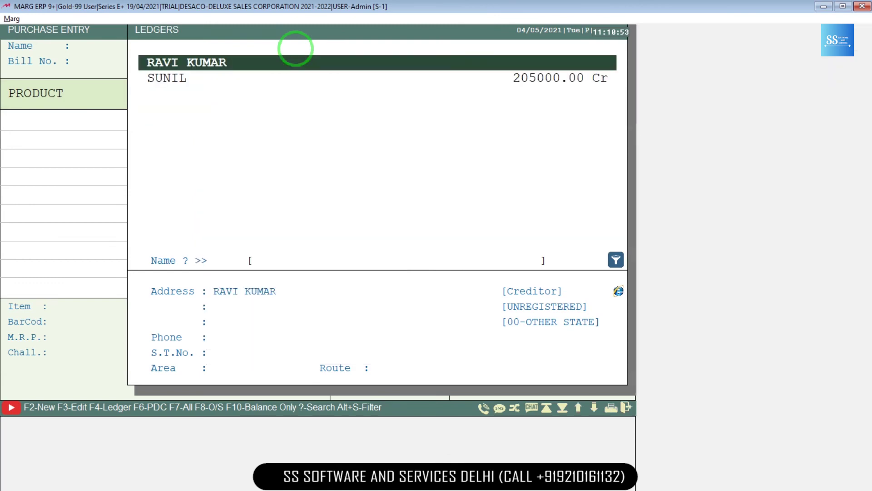
Select the corrected supplier for the bill and enter bill number 2 as a credit purchase of type LP 0%.
key(Return)
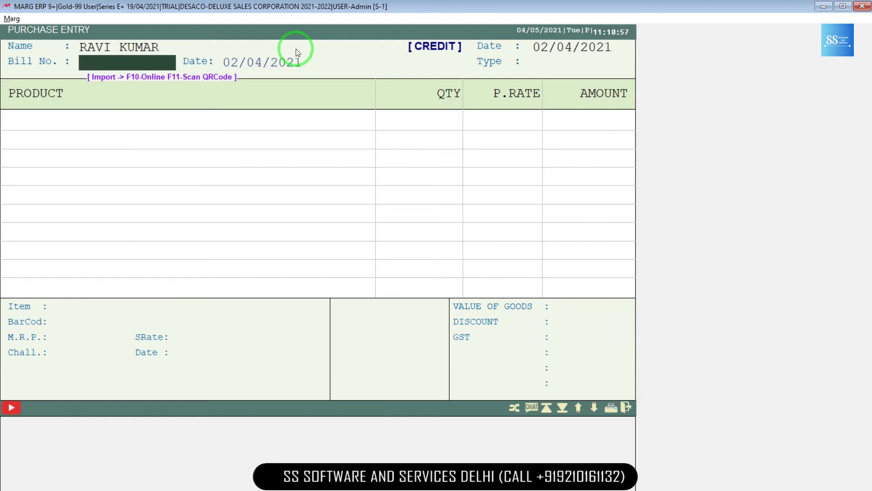
text(2)
key(Return)
key(Return)
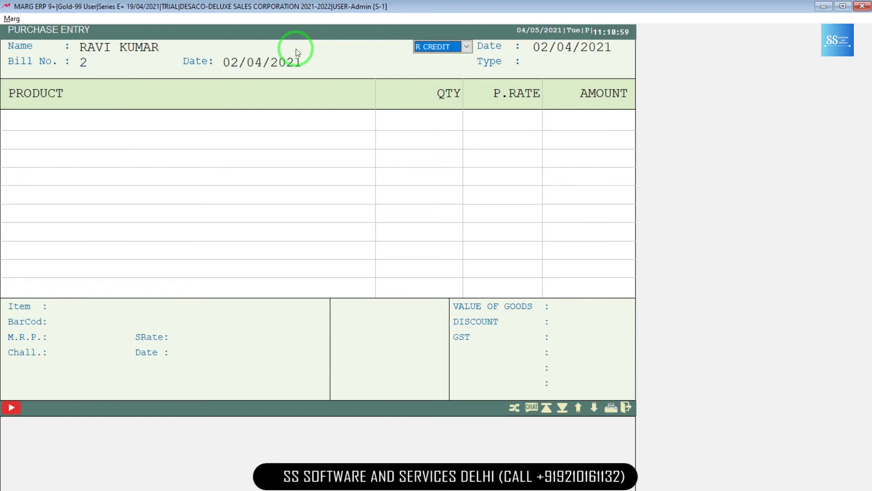
key(Return)
key(Return)
key(Return)
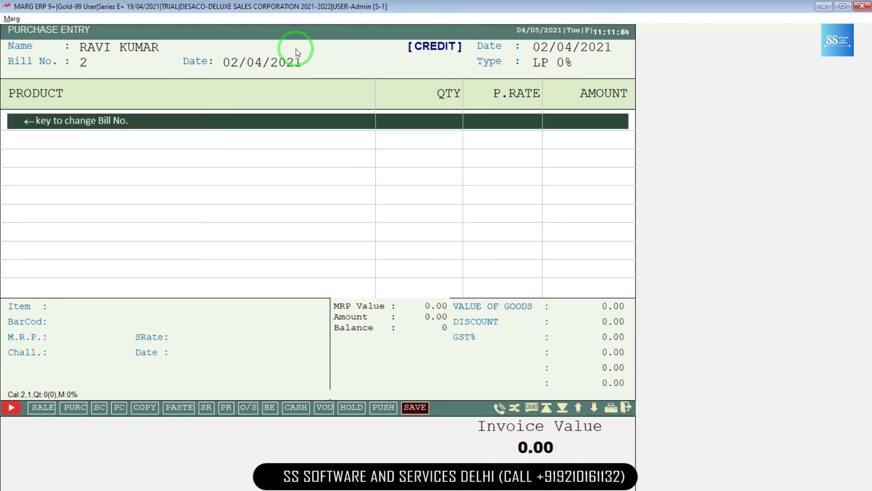
Open the item list for the bill's first row, check DVD-1's product record, and leave it without saving.
key(Return)
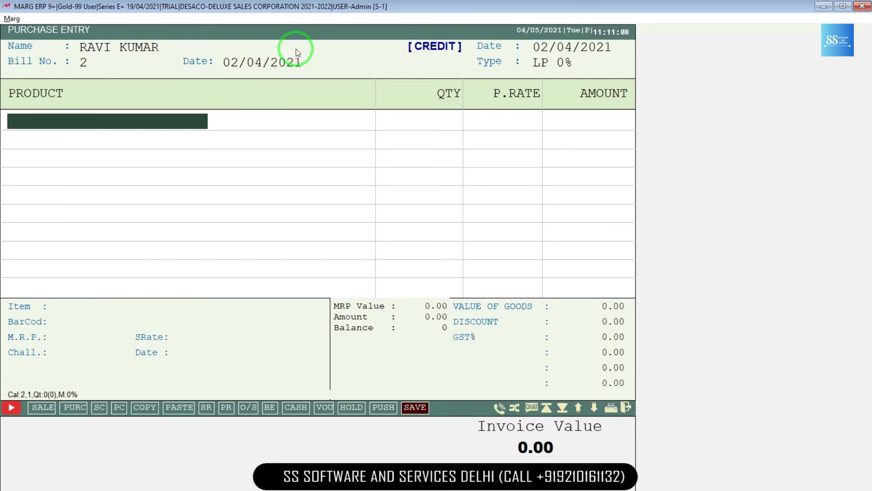
key(Return)
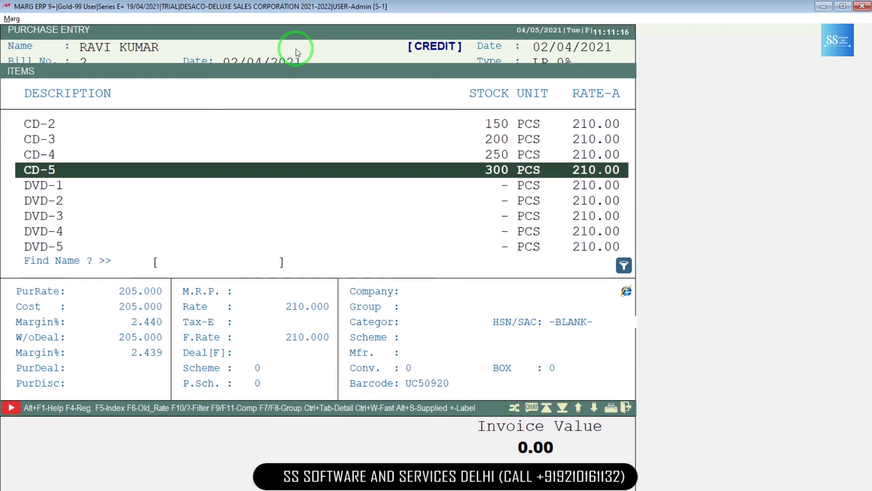
key(Down)
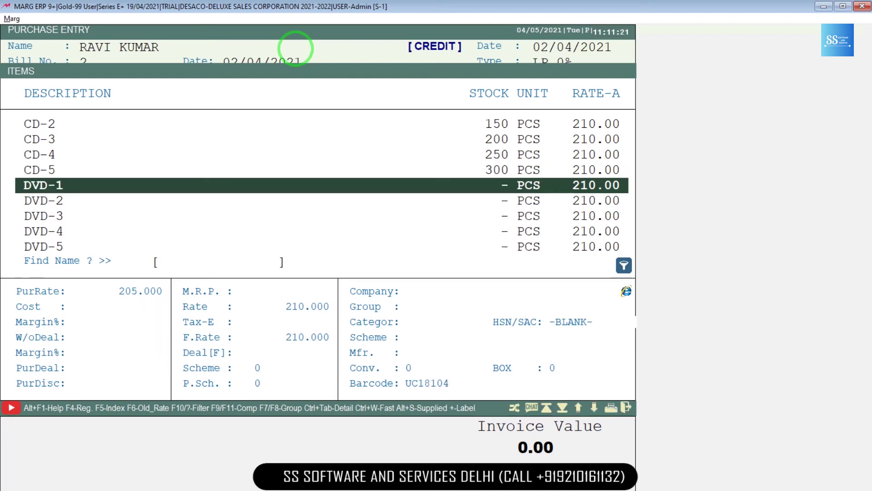
key(F3)
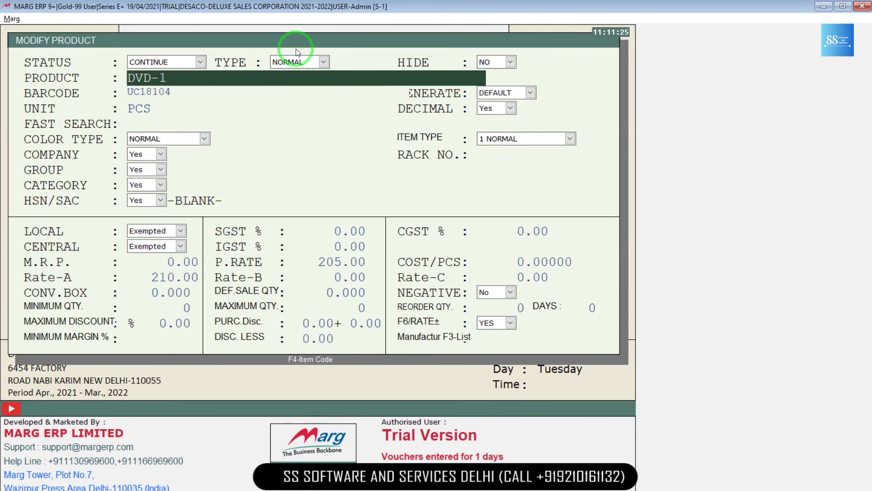
key(Escape)
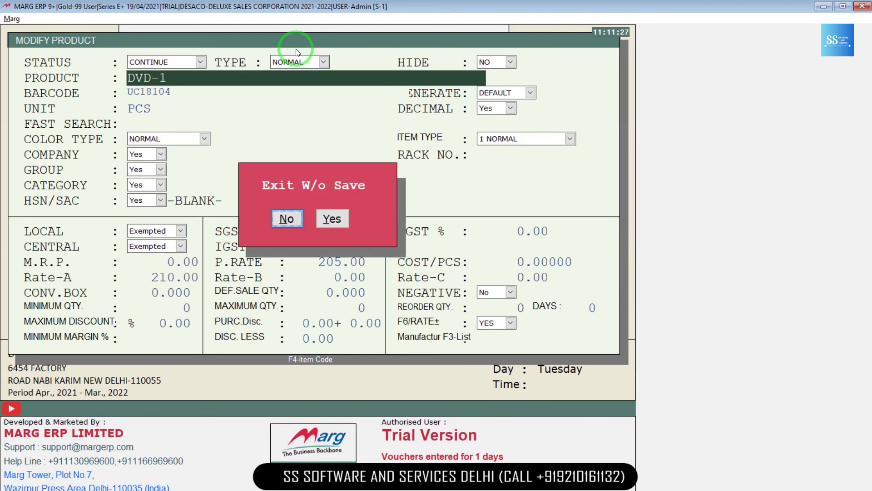
key(Right)
key(Return)
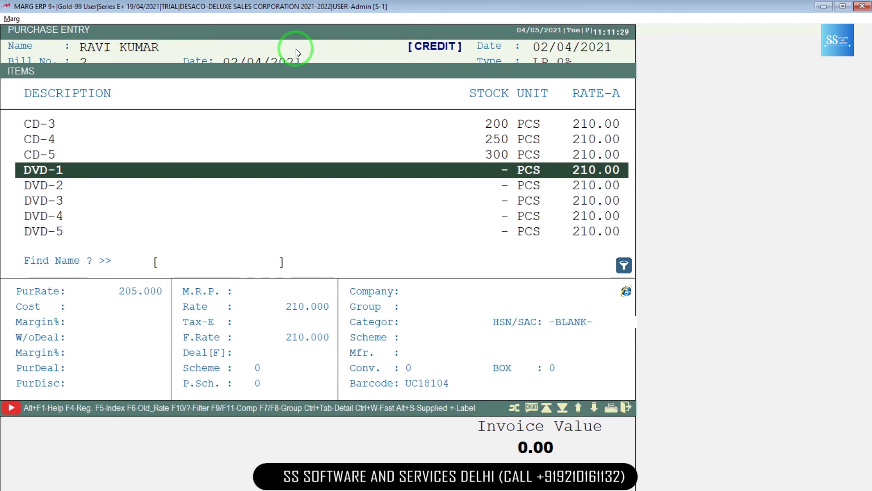
Add DVD-1 to the purchase bill with quantity 200 at a purchase rate of 205, using the purchase reference table.
key(Return)
key(alt+Tab)
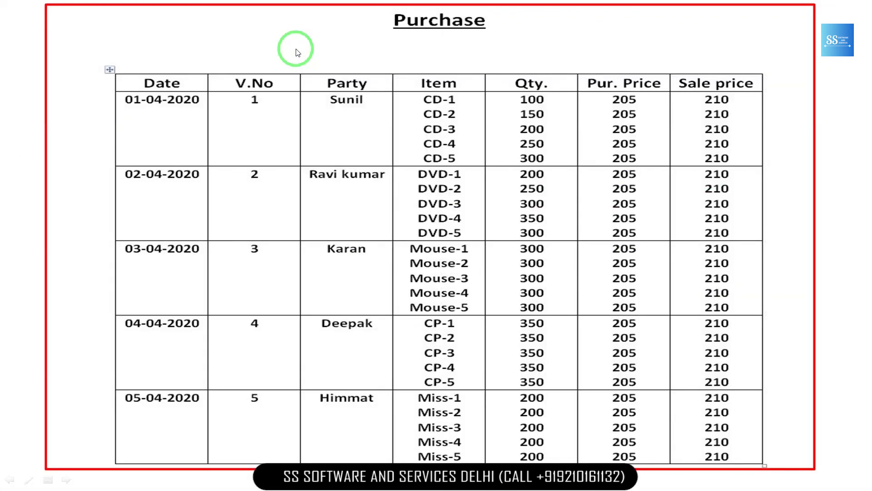
key(alt+Tab)
text(200)
key(Return)
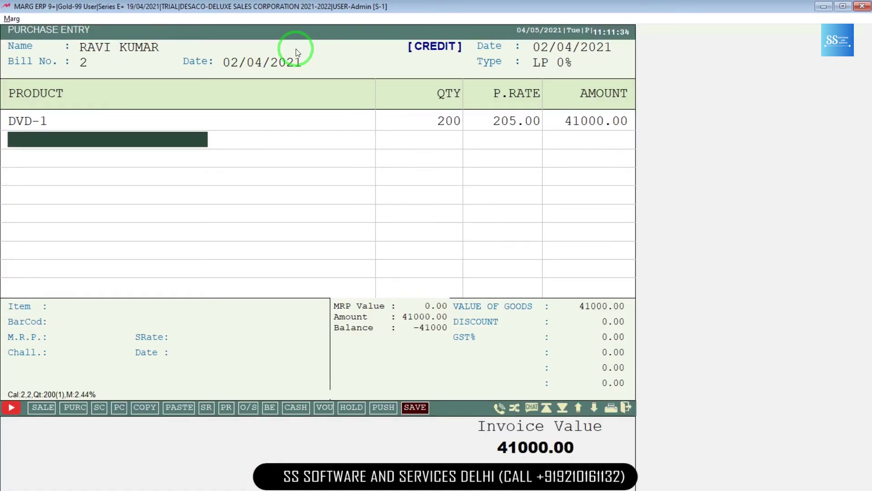
Add DVD-2 to the purchase bill with quantity 250 at a purchase rate of 205.
key(alt+Tab)
key(alt+Tab)
text(DVD-2)
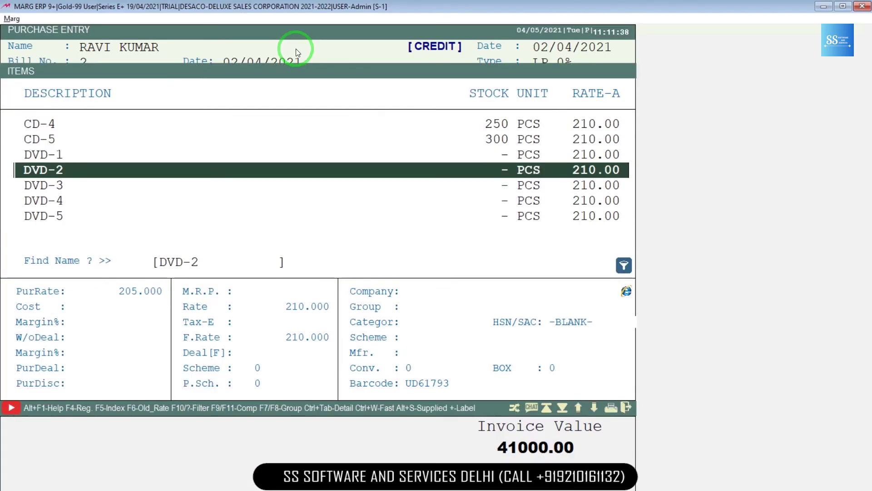
key(Return)
text(250)
key(Return)
key(Return)
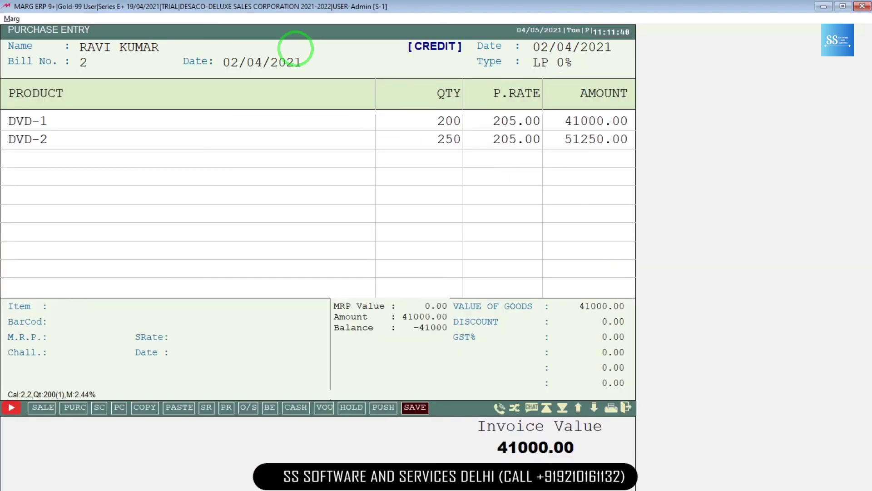
Add DVD-3 to the purchase bill with quantity 300 at a purchase rate of 205.
text(DVD-3)
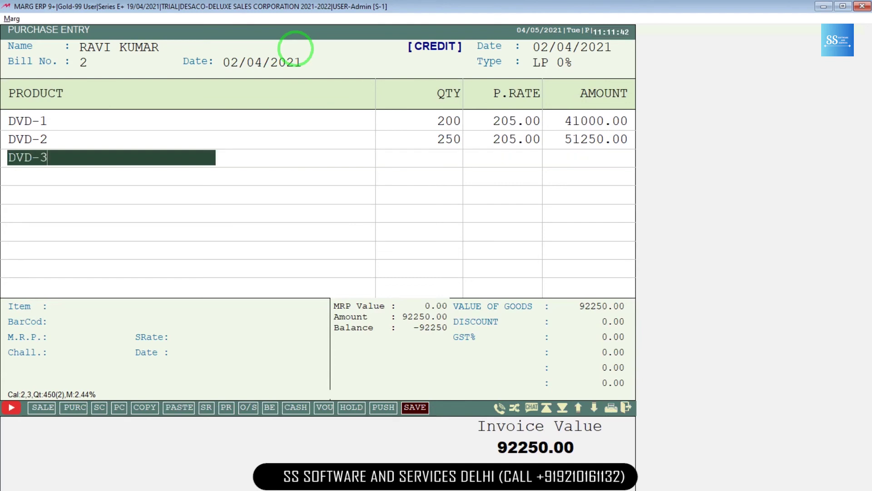
key(Return)
text(300)
key(Return)
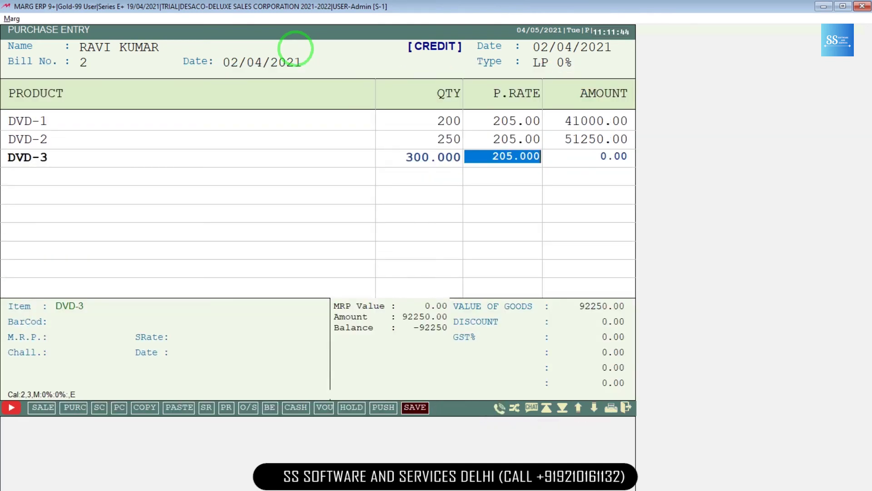
key(Return)
Add DVD-4 to the purchase bill with quantity 350 at a purchase rate of 205.
text(DVD-4)
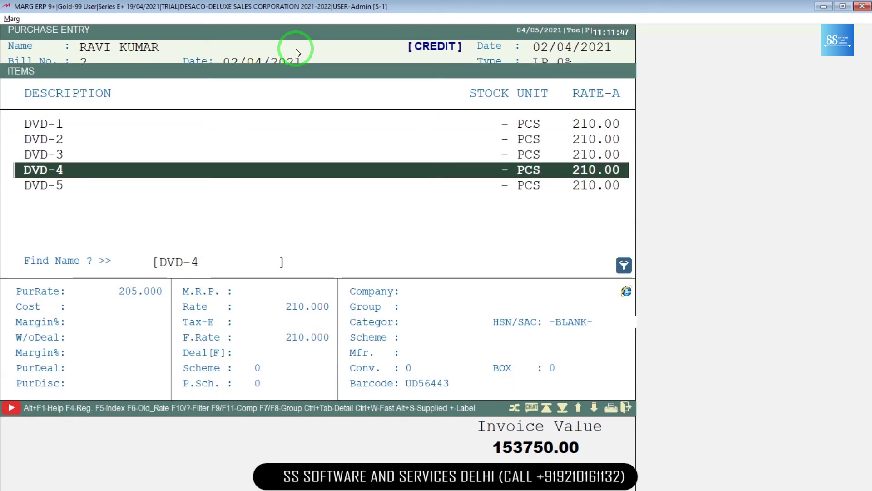
key(Return)
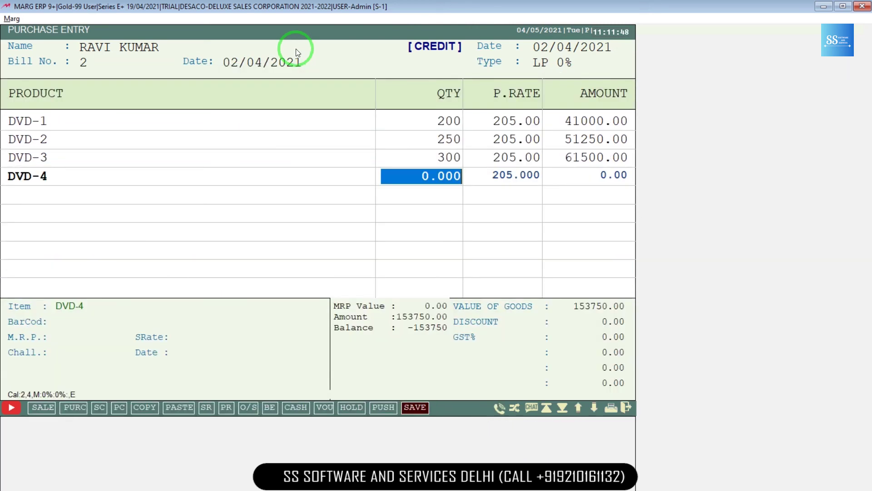
text(350)
key(Return)
key(Return)
Add DVD-5 to the purchase bill with quantity 300 at a purchase rate of 205.
key(Return)
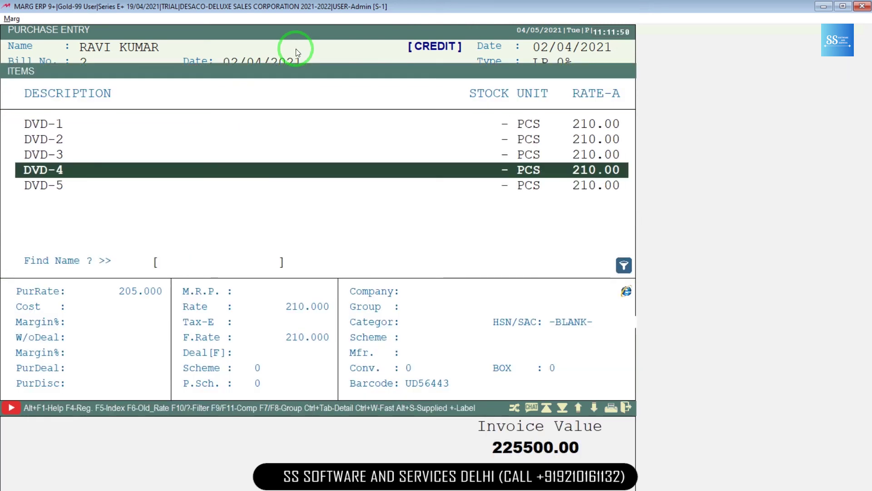
key(Down)
key(Return)
text(3)
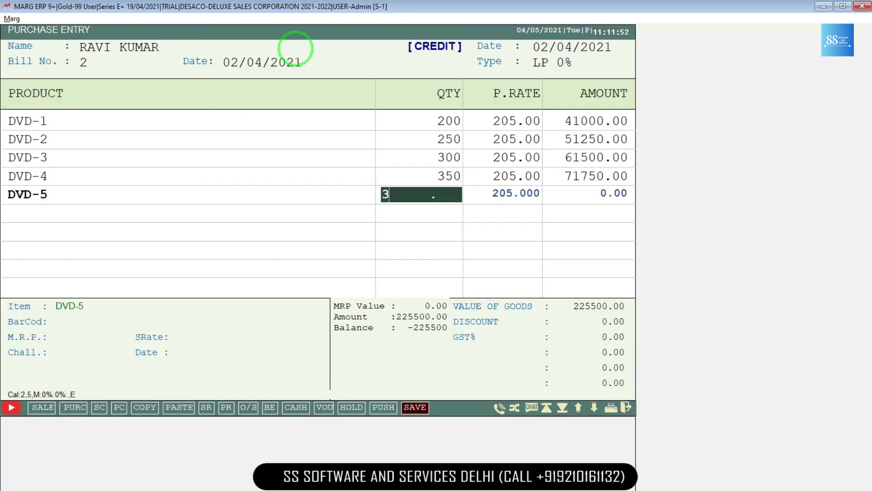
text(00)
key(Return)
key(Return)
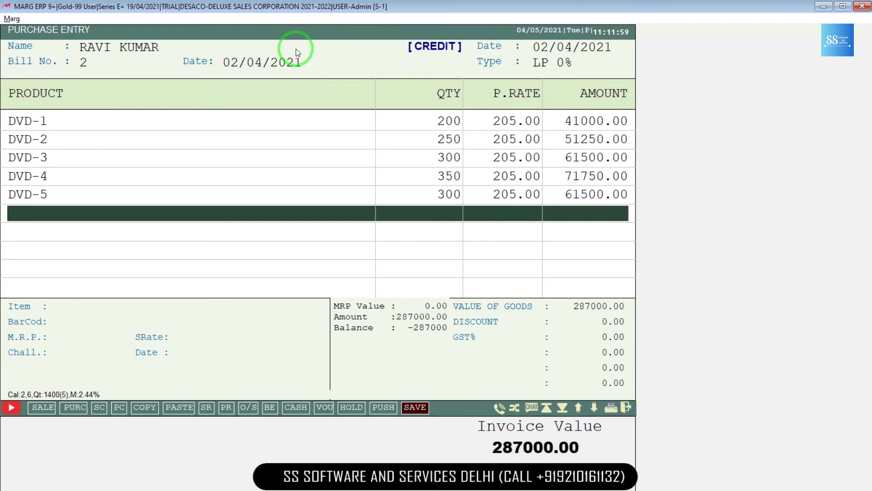
Delete the DVD-2 row from the purchase bill.
key(Up)
key(Up)
key(Up)
key(Up)
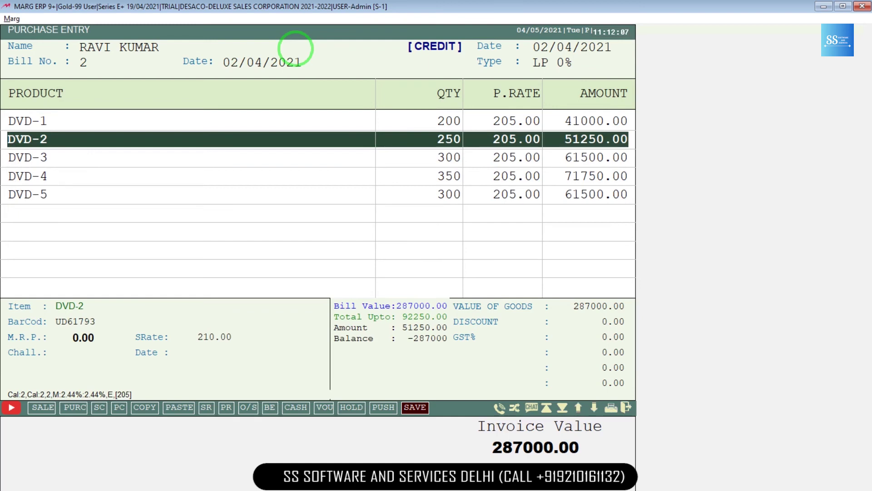
key(Delete)
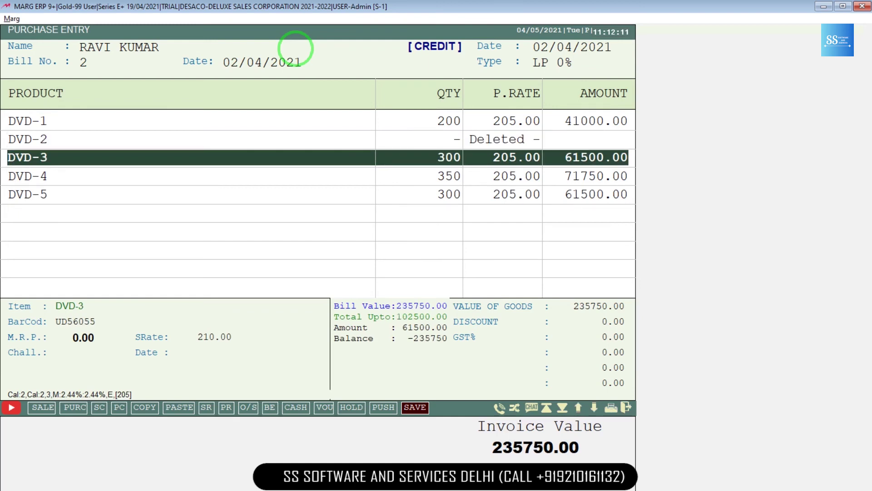
Stay in the bill when leaving without saving is offered, and restore the deleted DVD-2 row with quantity 250 at rate 205.
key(Up)
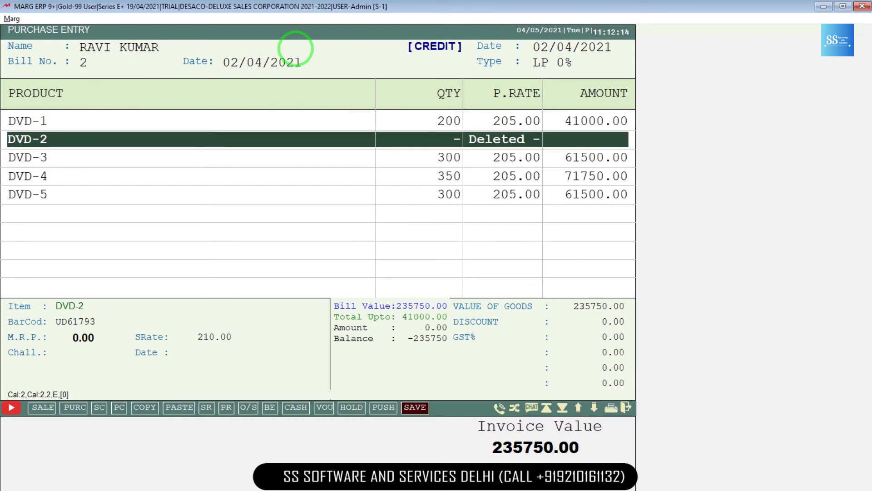
key(Escape)
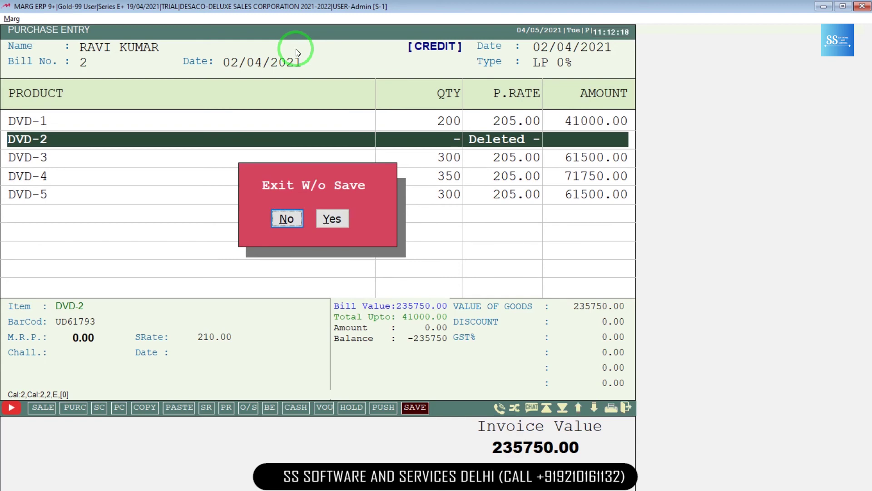
key(Return)
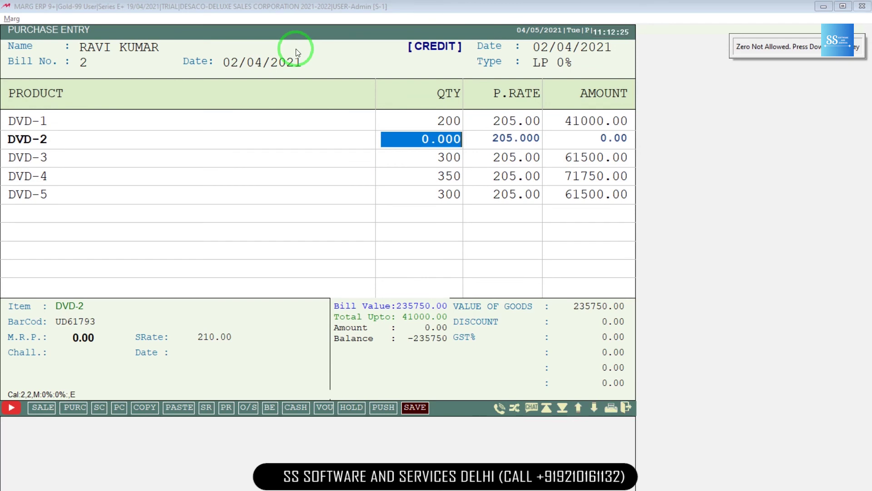
text(250)
key(Return)
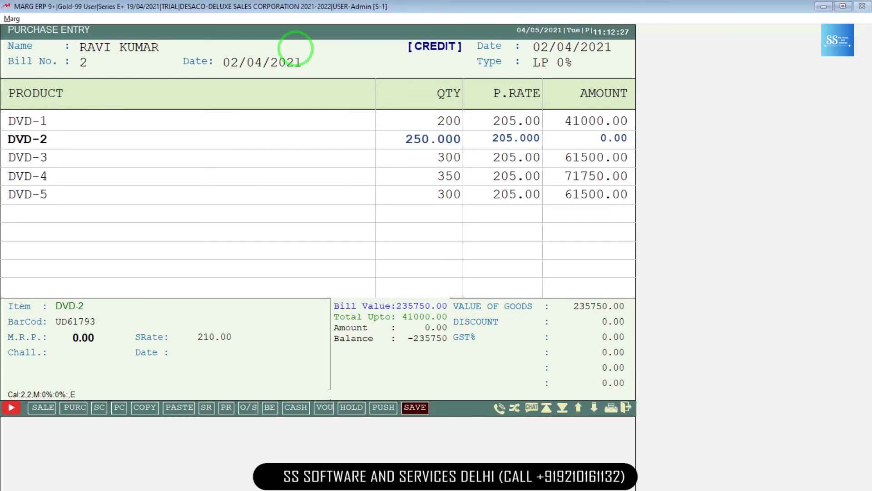
key(Return)
Reopen the bill's DVD-5 row for editing and accept its product, quantity and rate without changes.
key(Down)
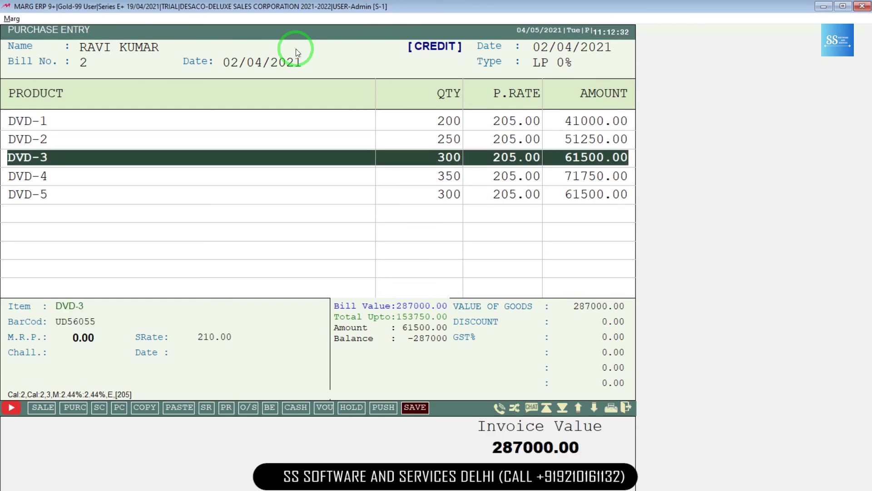
key(Down)
key(Down)
key(Down)
key(Up)
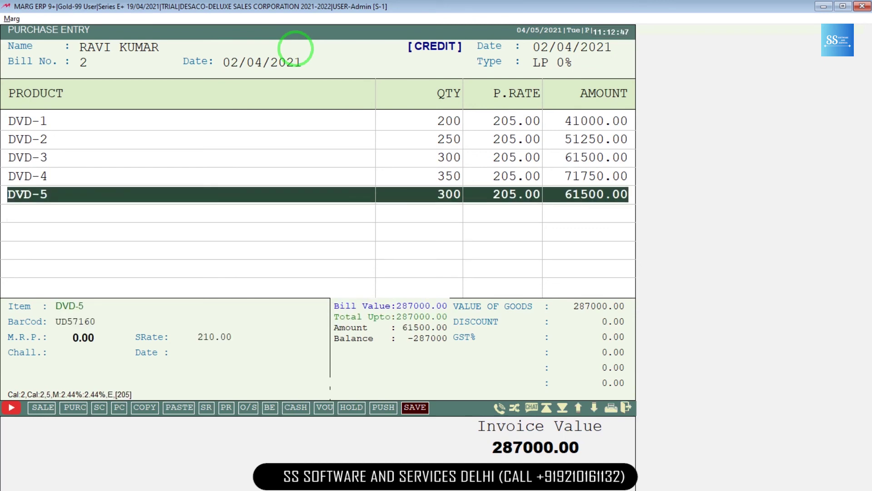
key(Return)
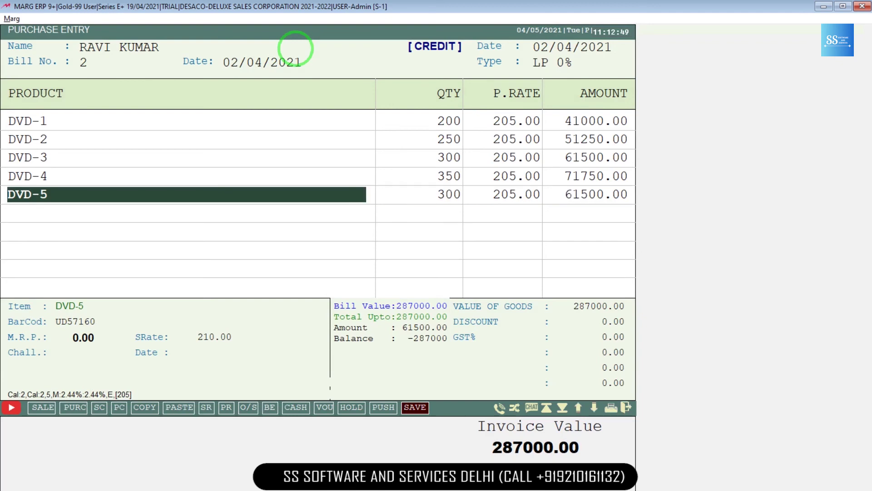
key(Return)
key(Return)
key(Return)
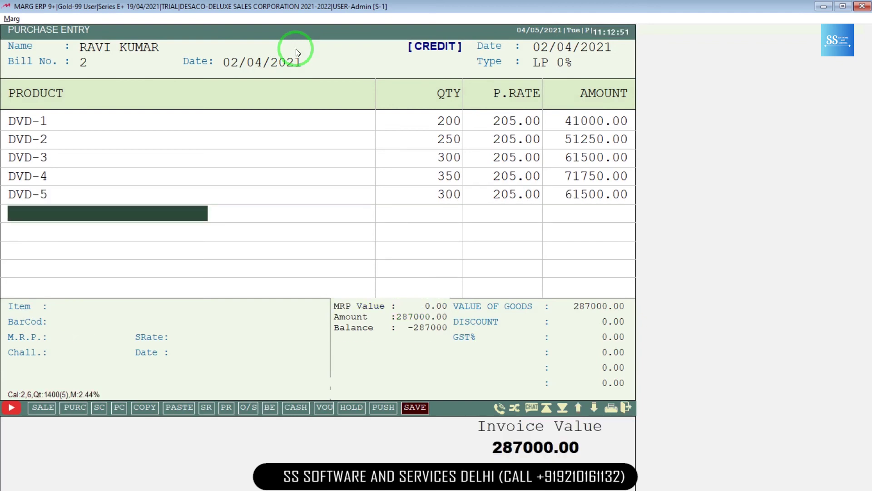
Open the deletion of product DVD-5 from the item list, decline it, and return to the bill.
key(Return)
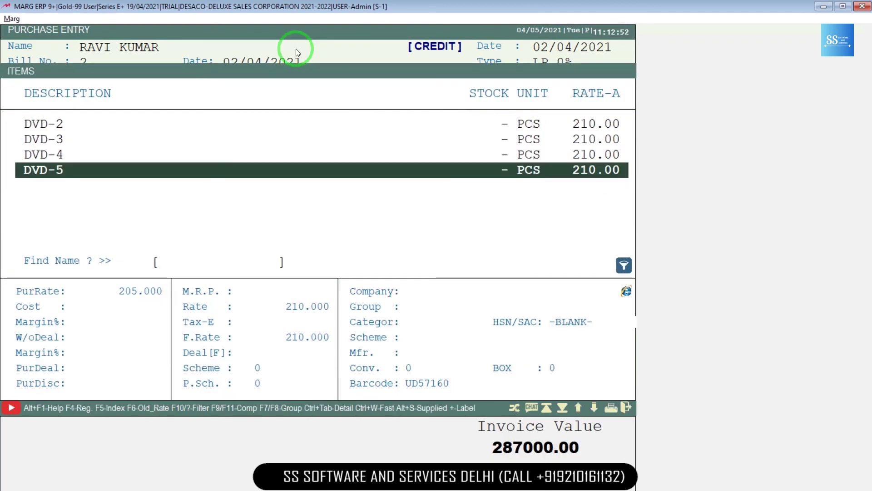
key(Delete)
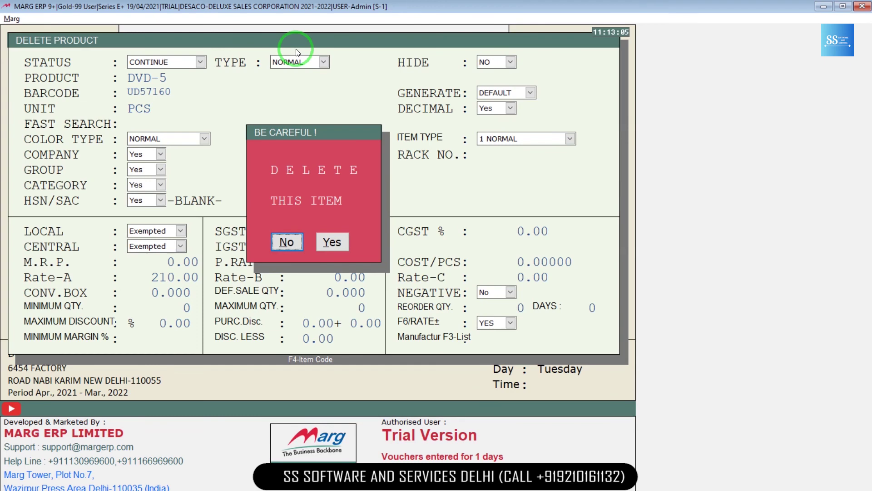
key(Return)
key(Escape)
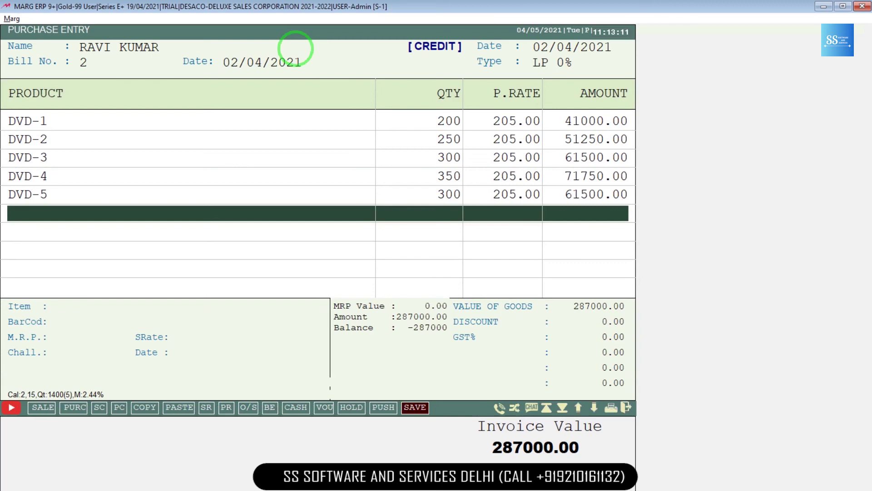
Finish the bill's item entry, accepting the quantity-based rate and discount change and declining the tax summary.
key(ctrl+w)
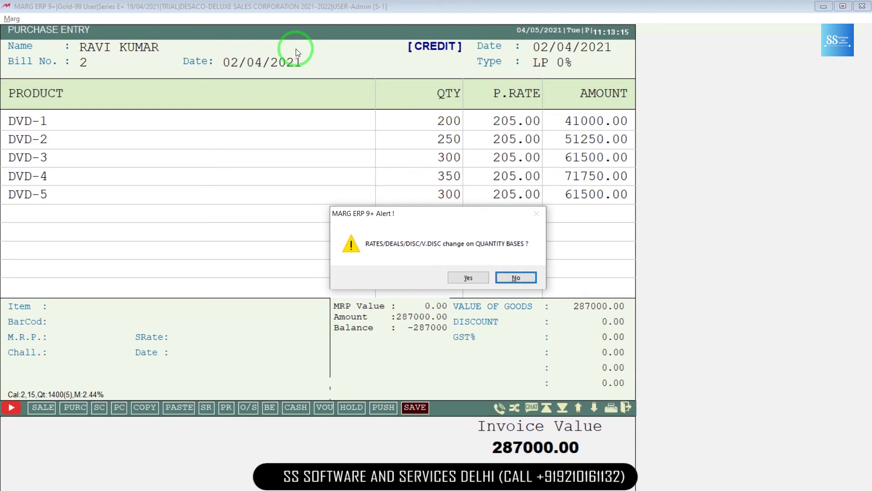
key(Left)
key(Return)
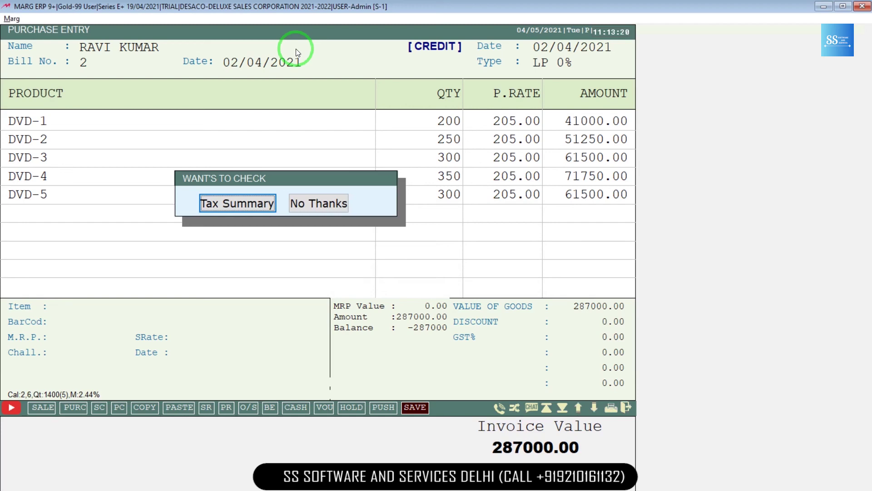
key(Right)
key(Return)
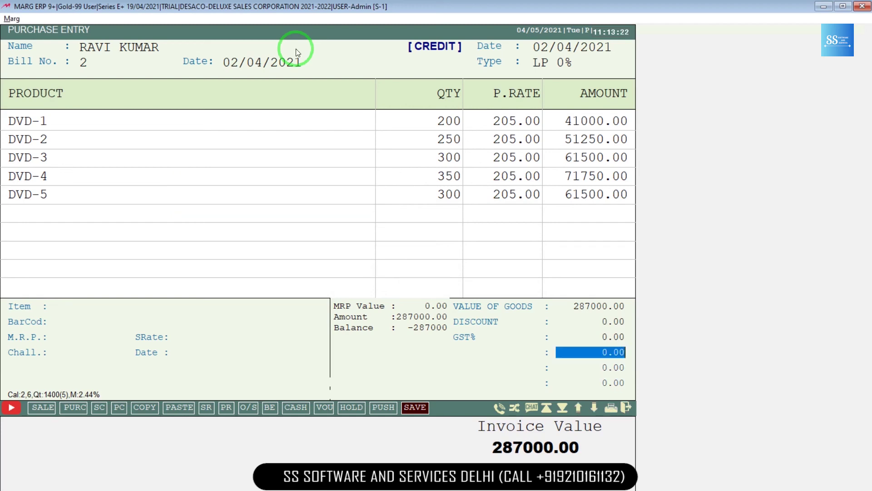
Save the purchase bill without extra charges or bill details, skip printing, and leave purchase entry.
key(Return)
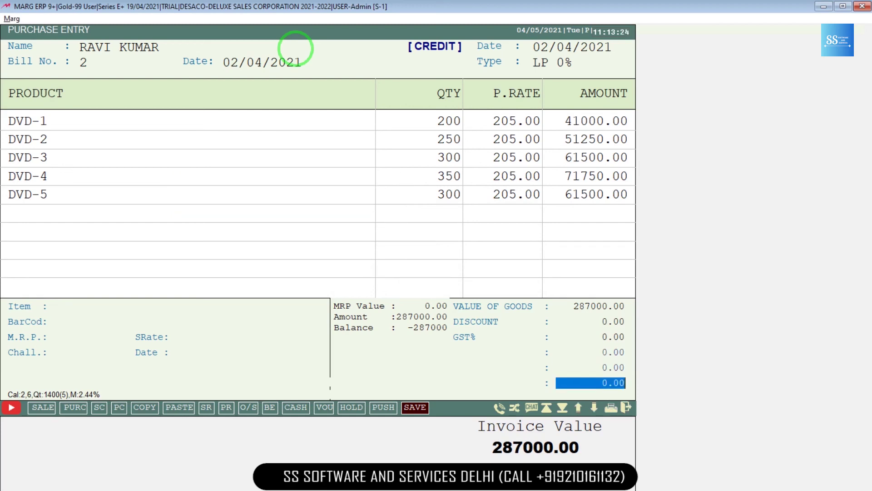
key(Return)
key(Return)
key(Return)
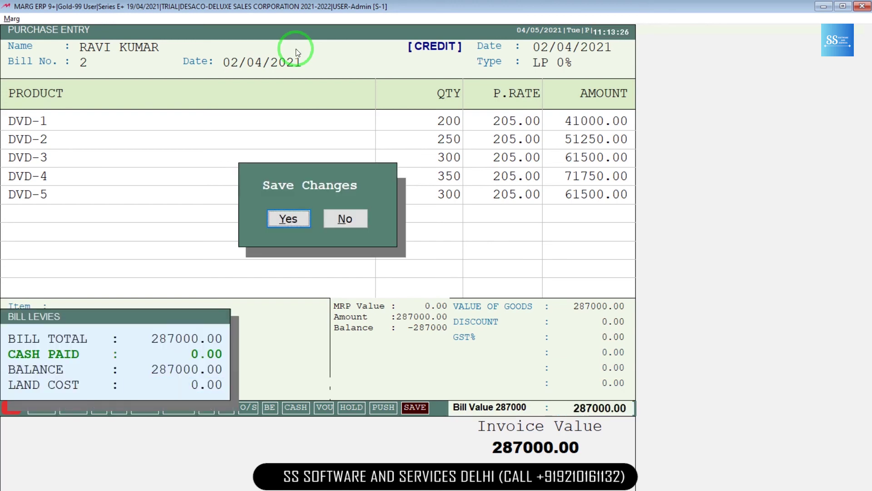
key(Return)
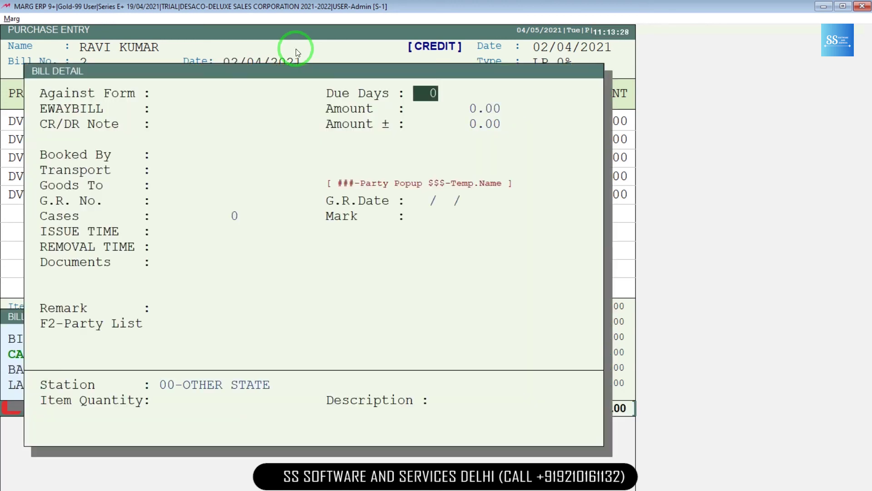
key(Escape)
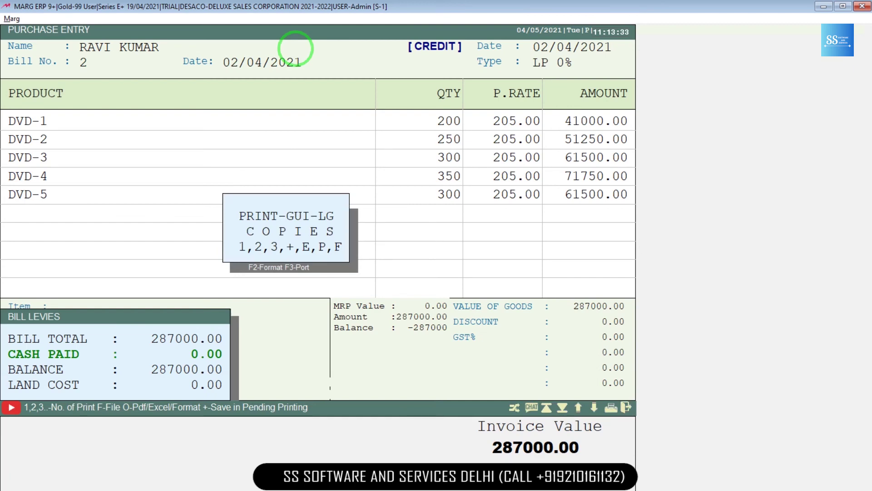
key(Escape)
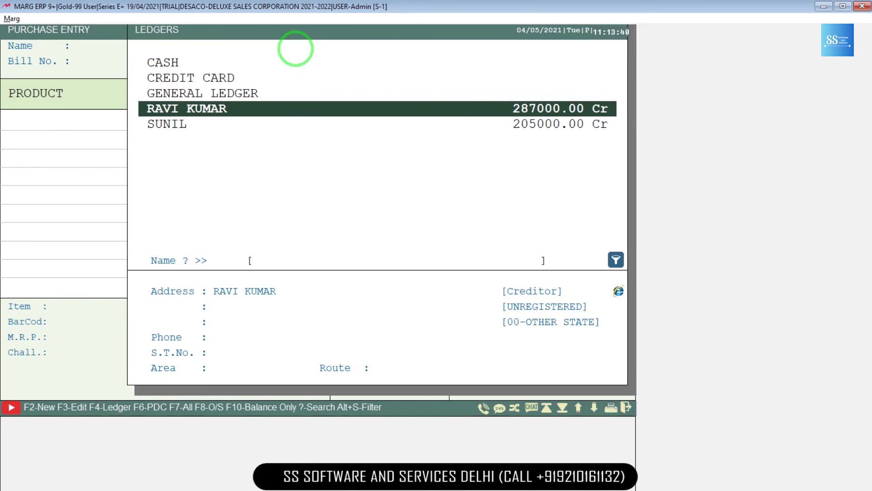
key(Escape)
key(Escape)
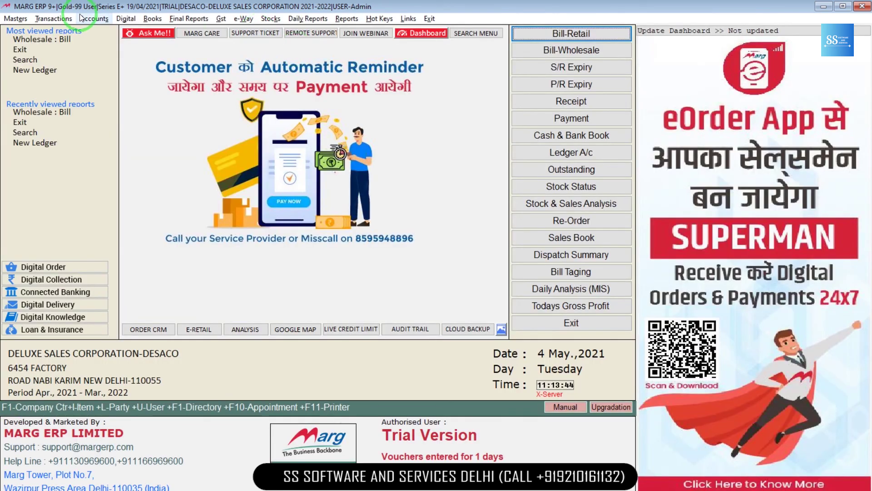
List the purchase bills for editing from 01/04/2021 to 04/05/2021, for all ledgers and bill types.
click(63, 18)
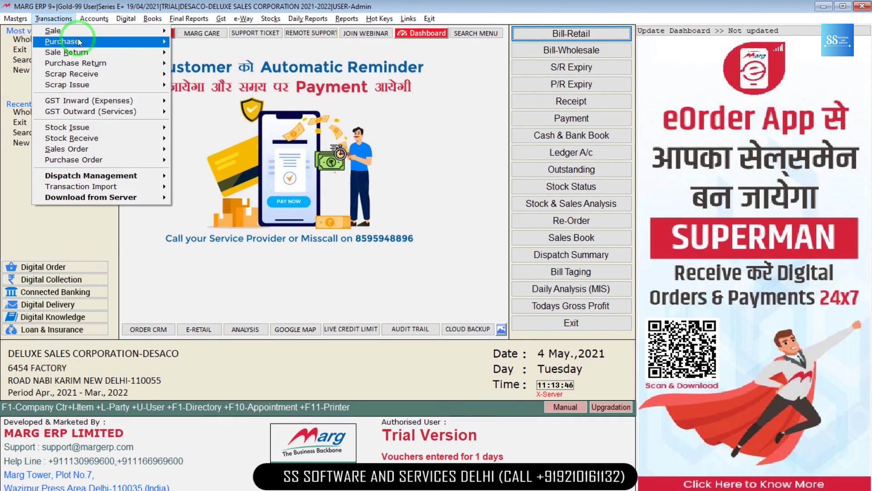
mouse_move(78, 40)
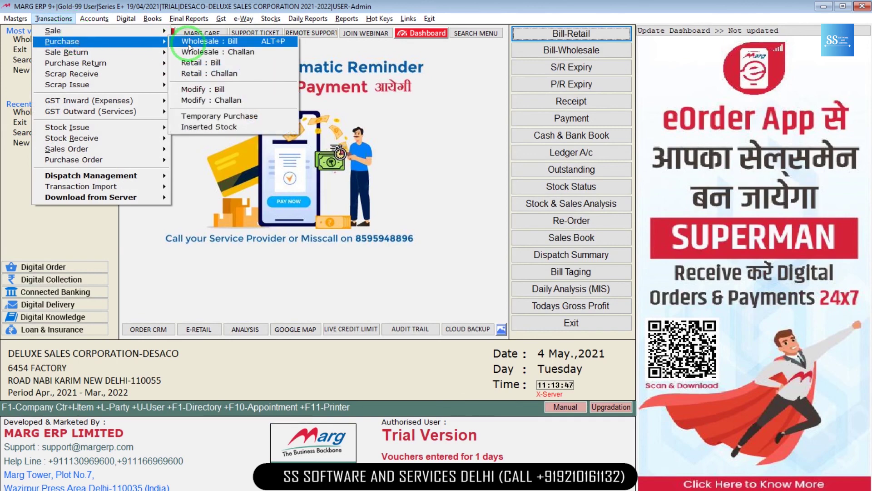
click(204, 92)
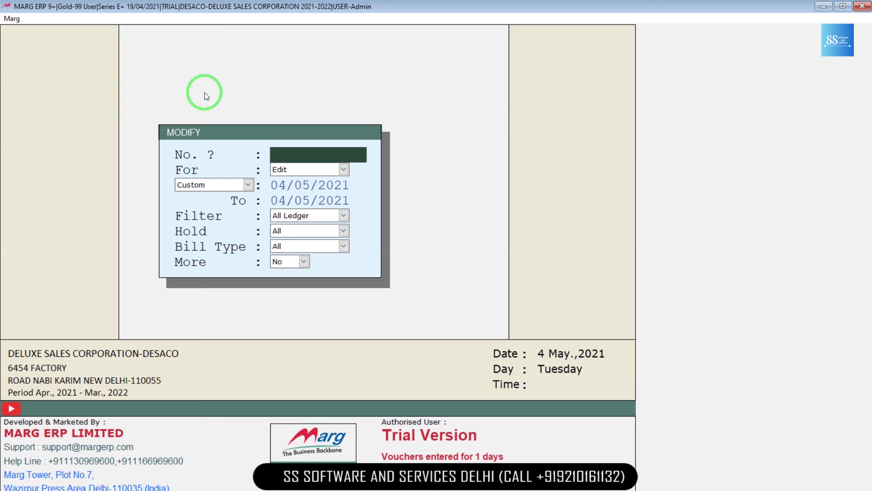
key(Return)
key(Return)
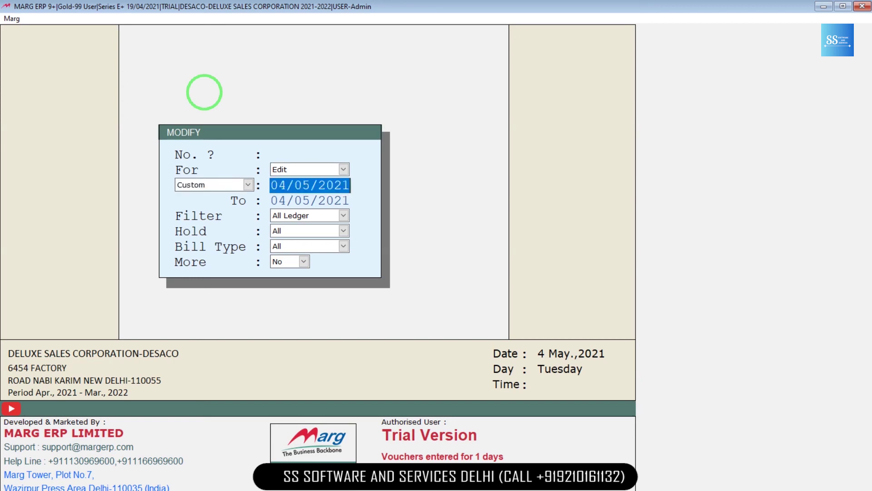
text(1-4)
key(Return)
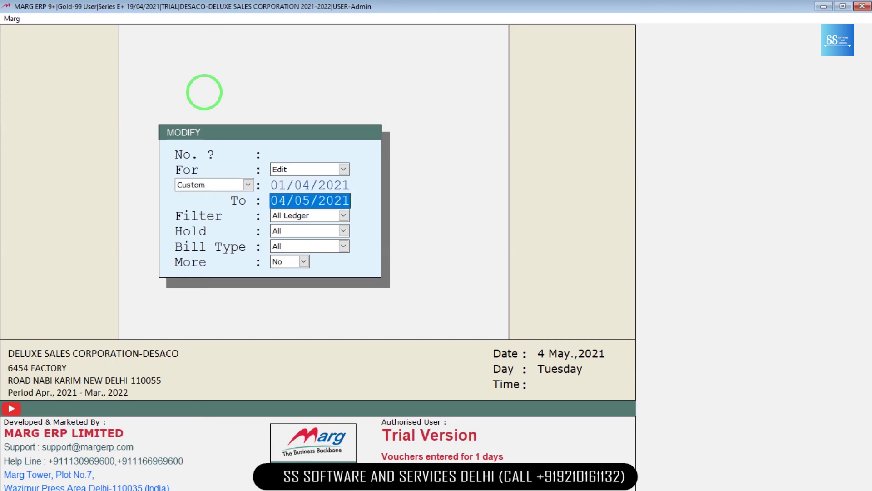
key(Return)
key(Return)
key(Return)
key(Return)
key(Return)
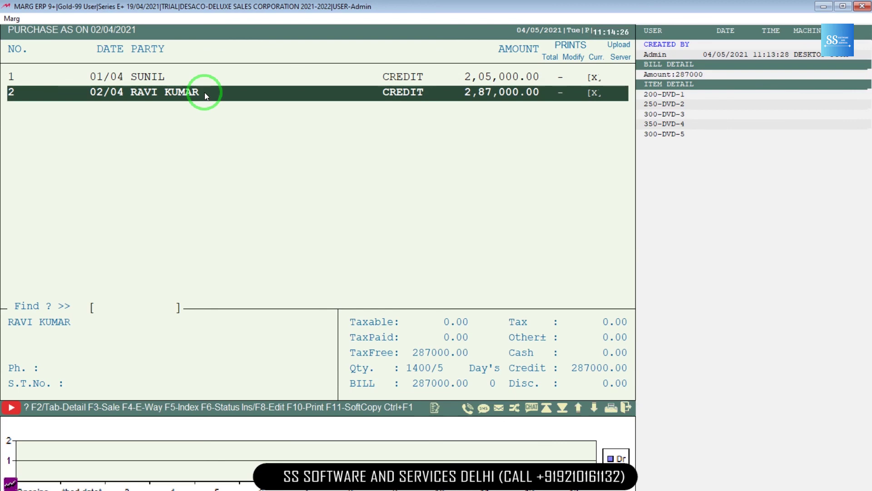
View the details of purchase bill 2 dated 02/04/2021, and return to the main screen without altering it.
key(Return)
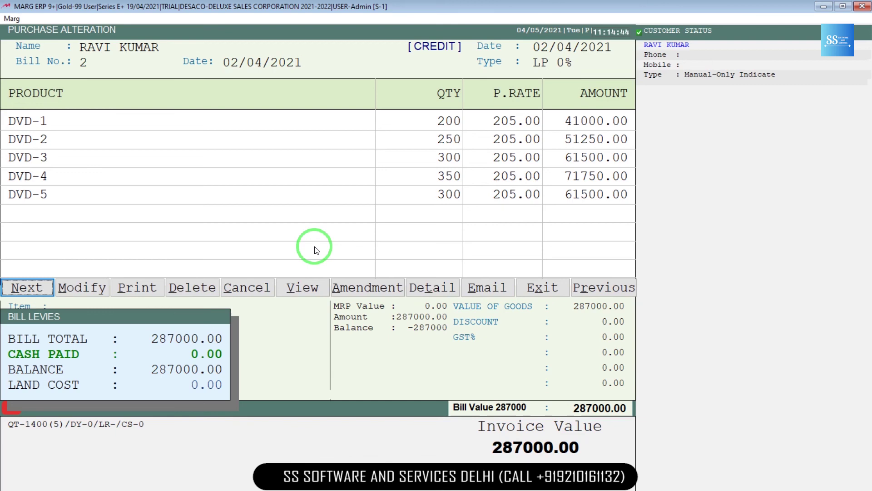
key(Escape)
key(Escape)
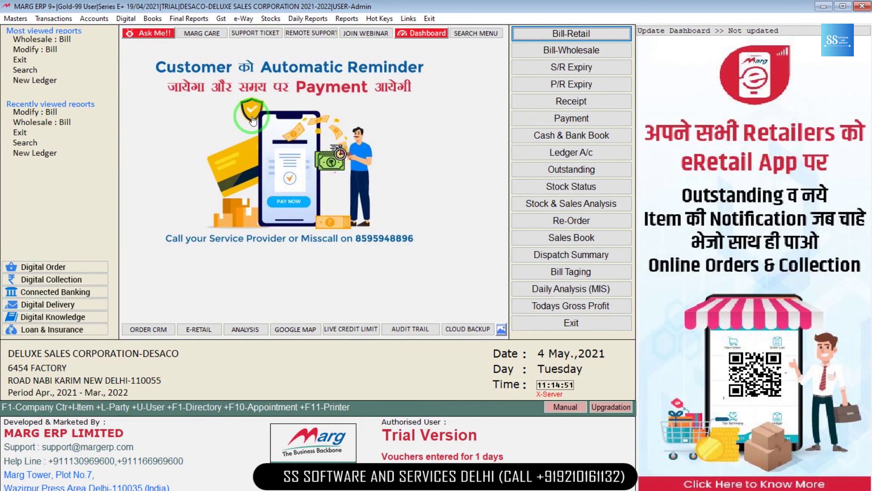
View the purchase register's April 2021 breakdown by purchase account, and close the register.
click(149, 21)
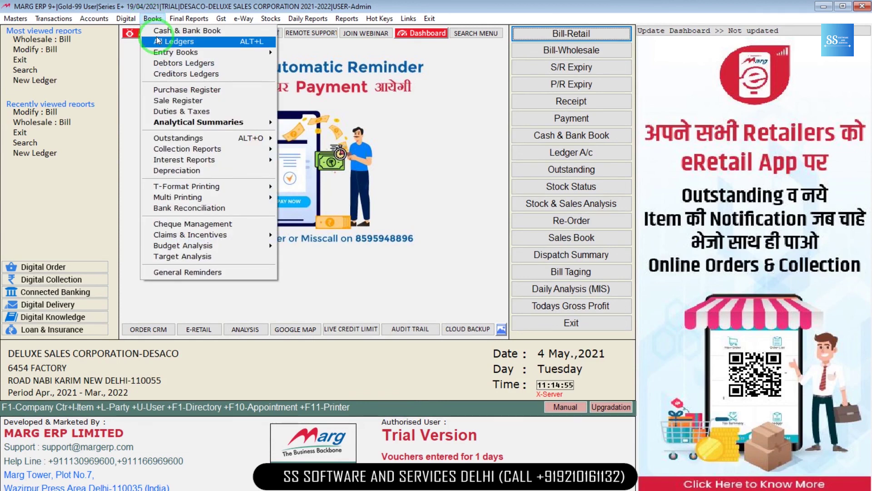
click(166, 93)
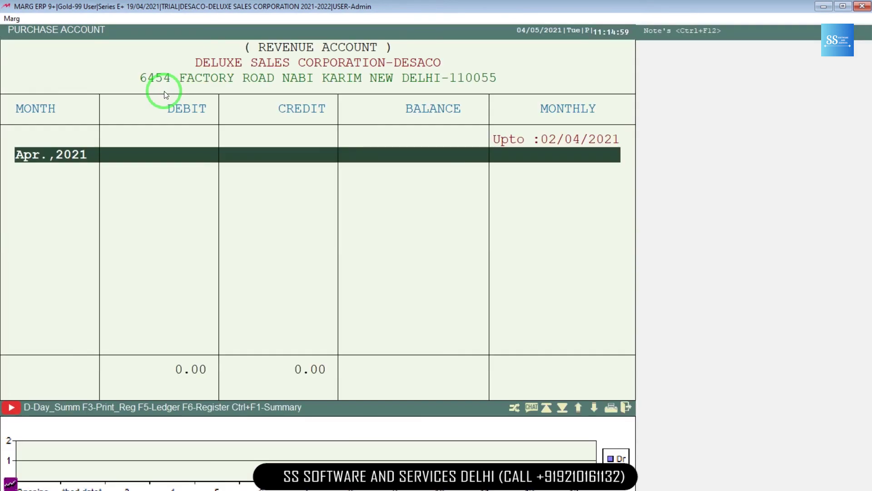
key(Return)
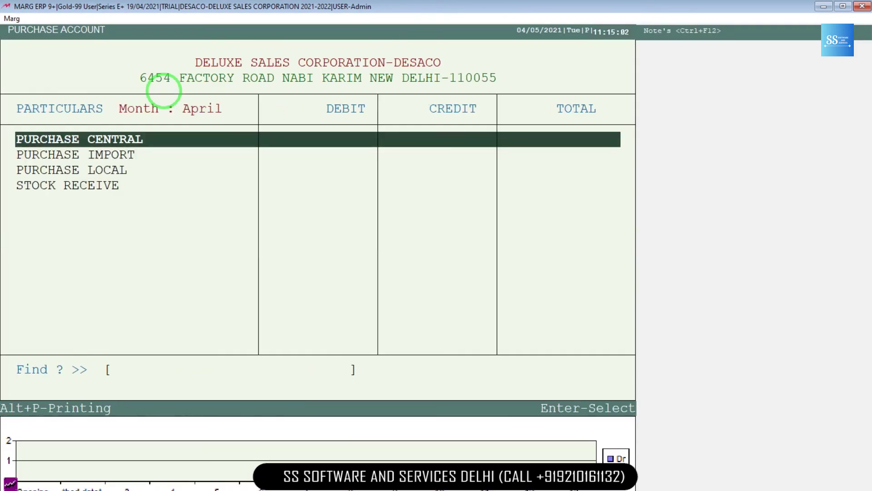
key(Escape)
key(Escape)
key(Escape)
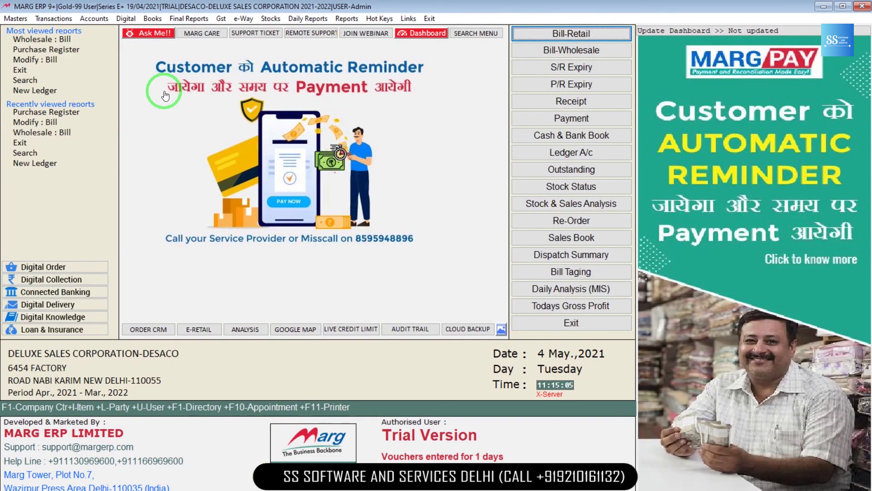
Generate the detailed Purchase Book report from 01/04/2021 to 30/04/2021, keeping the other filters at their defaults.
click(347, 18)
mouse_move(369, 41)
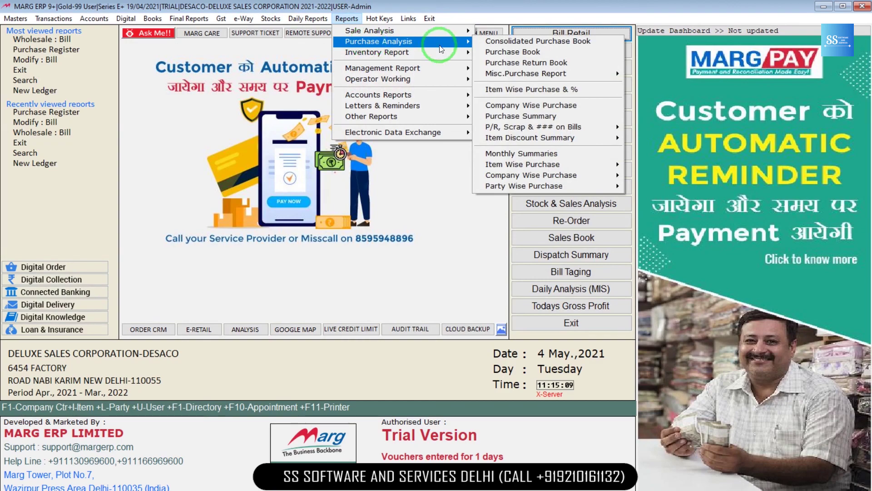
click(490, 50)
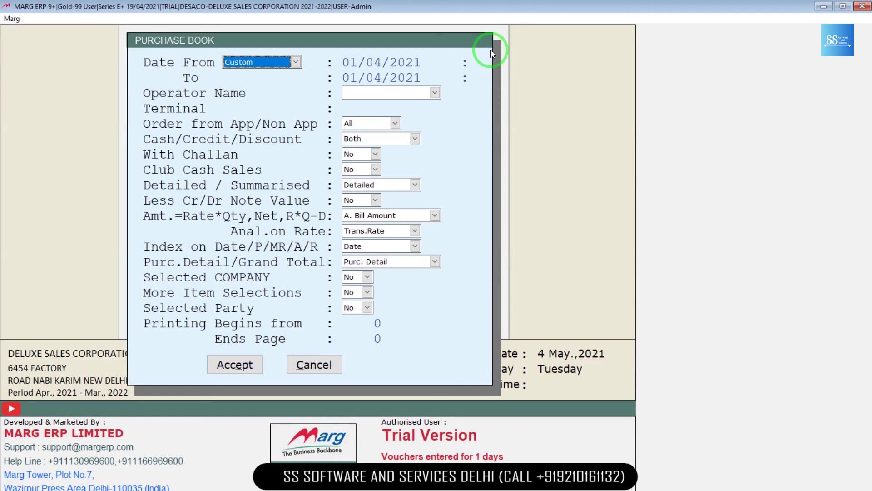
key(Return)
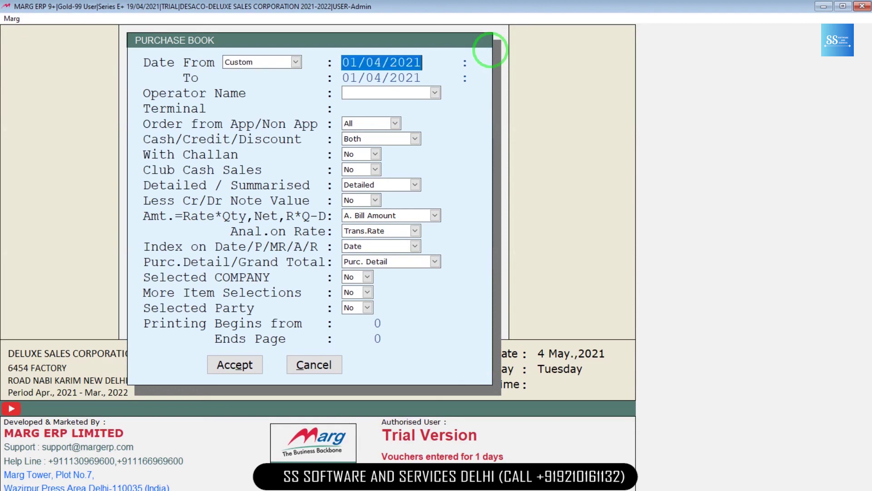
key(Return)
key(Return)
text(30-4)
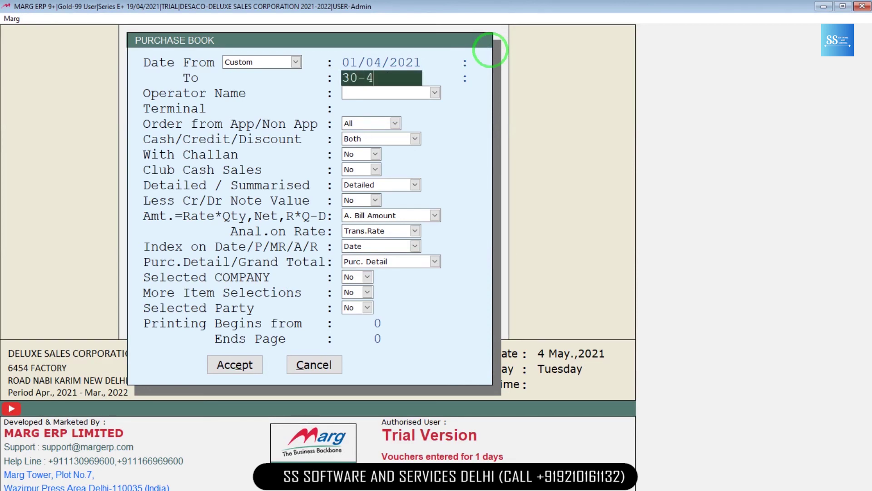
key(Return)
key(Return)
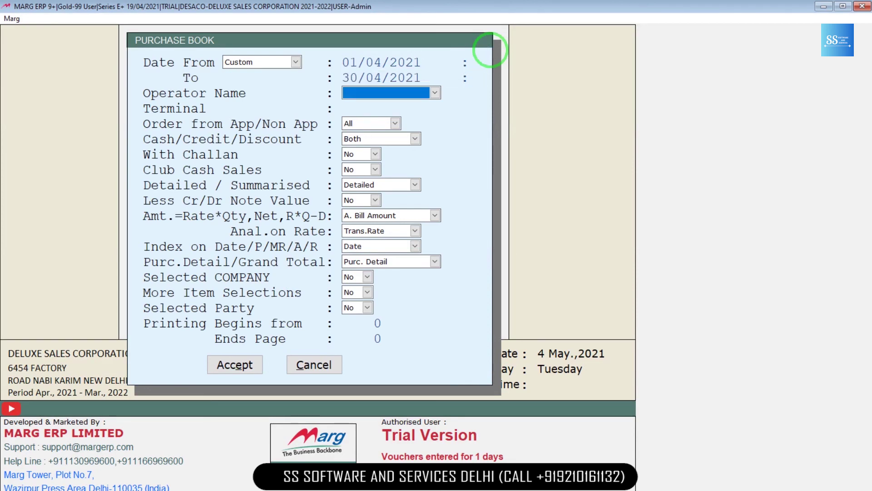
key(Return)
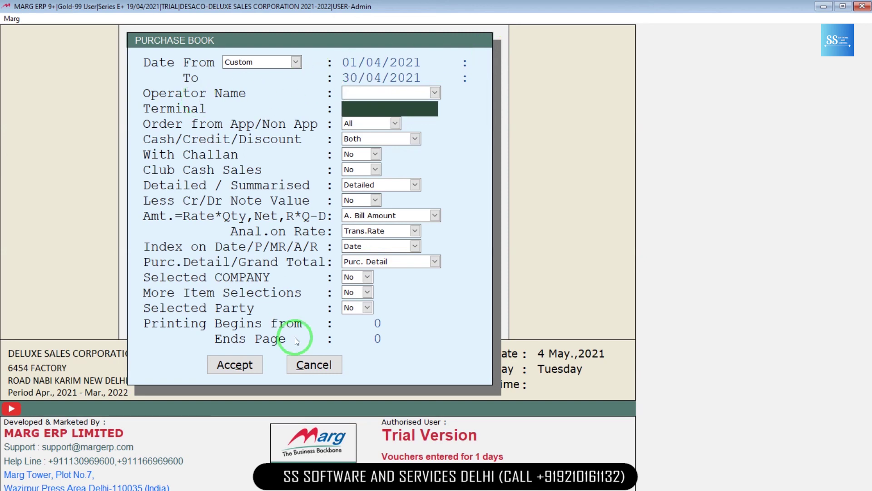
click(231, 369)
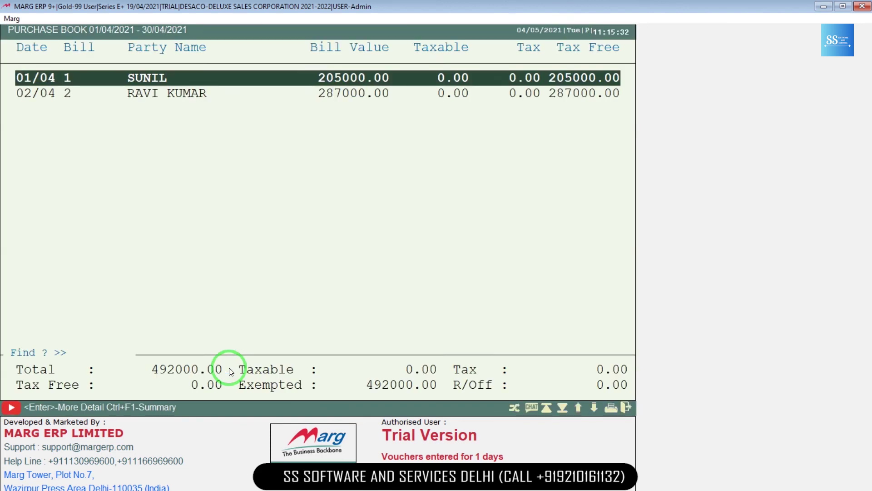
Review the bills listed in the Purchase Book, and close the report and its filter form.
key(Down)
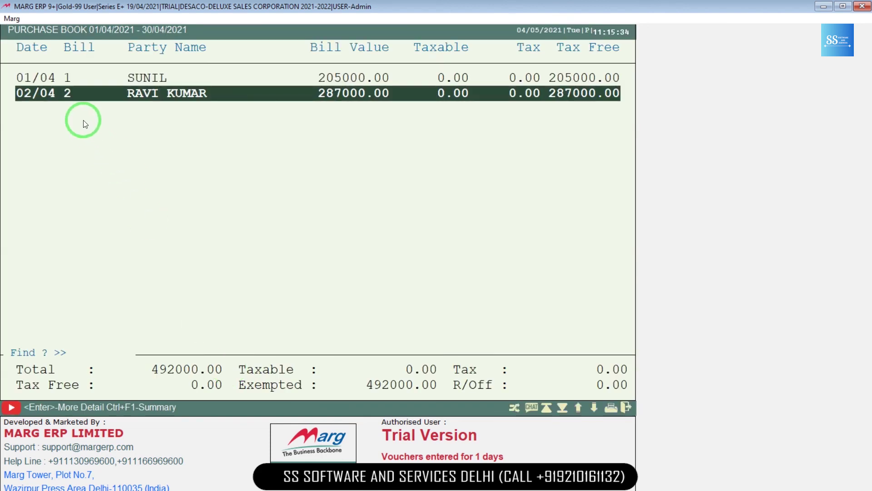
key(Up)
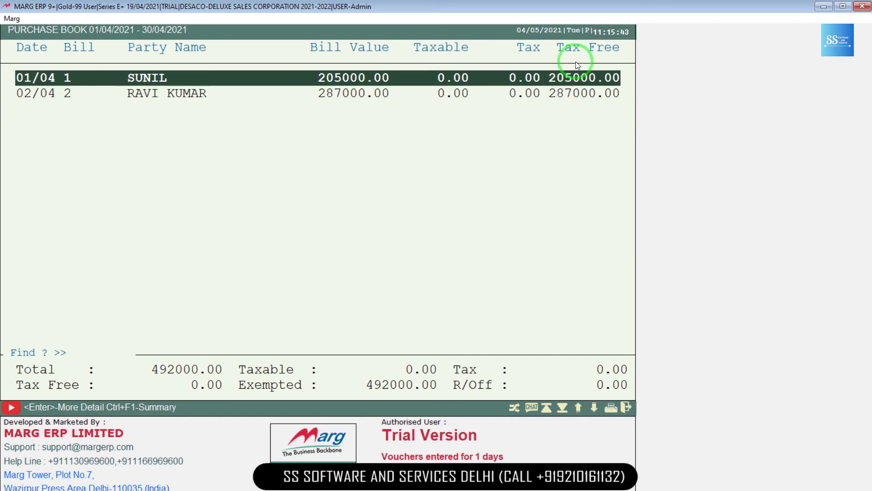
key(Escape)
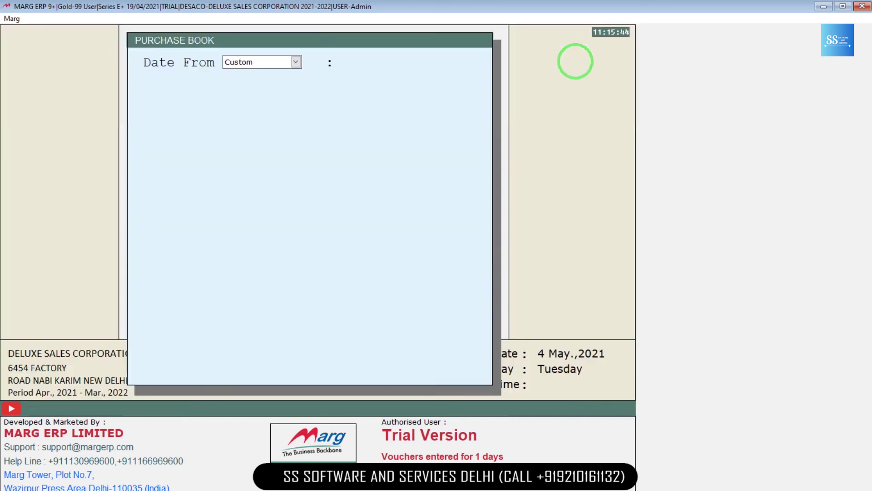
key(Escape)
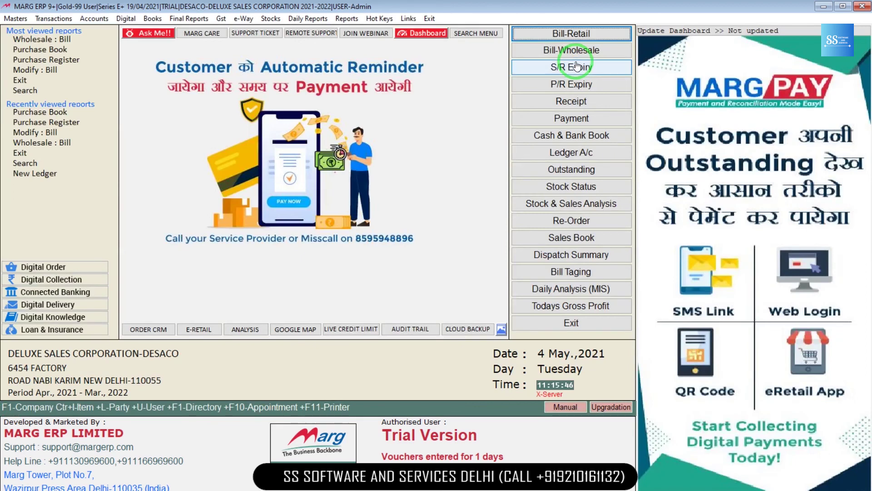